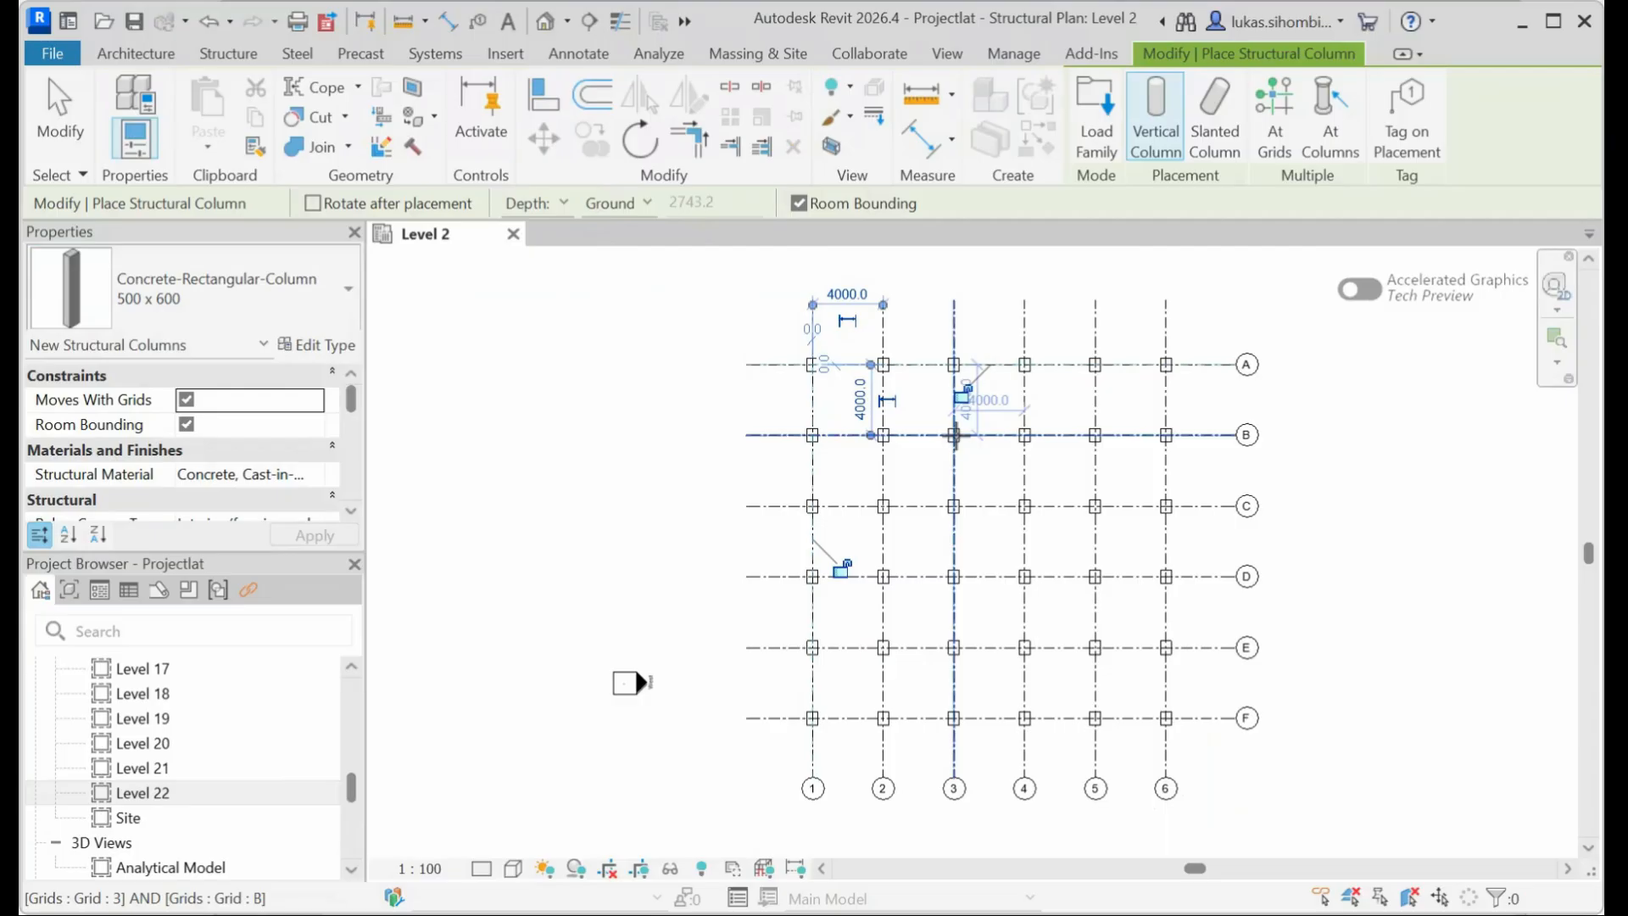
Try to place a 500 x 600 rectangular concrete column at grid intersection B-3, undo it, and leave column placement.
click(954, 435)
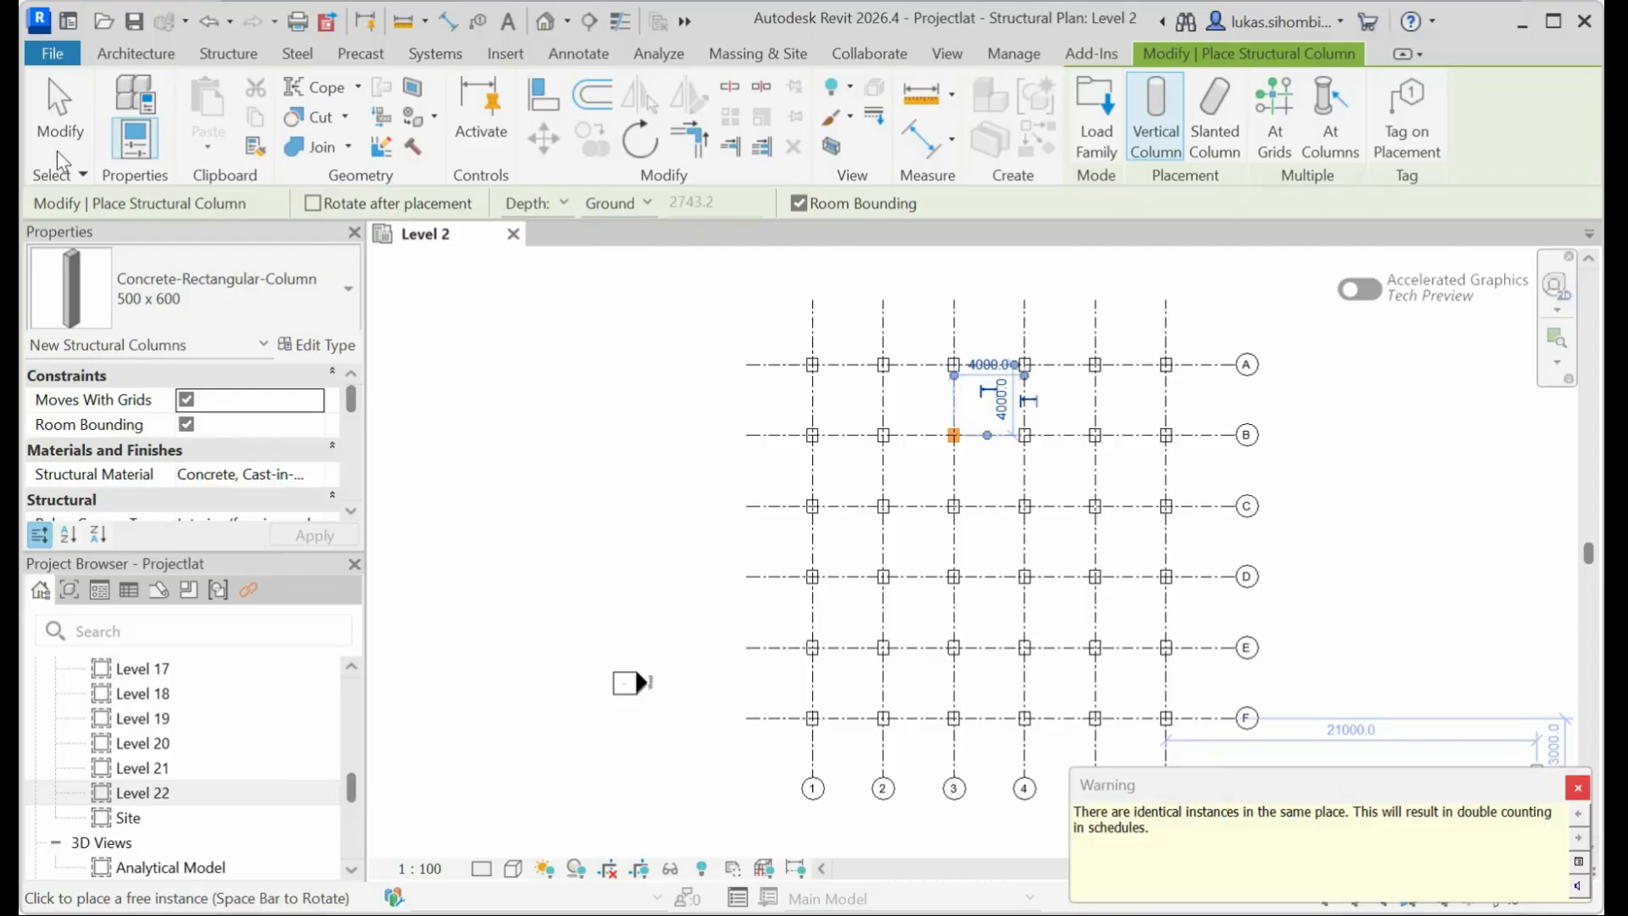
click(1577, 788)
click(208, 22)
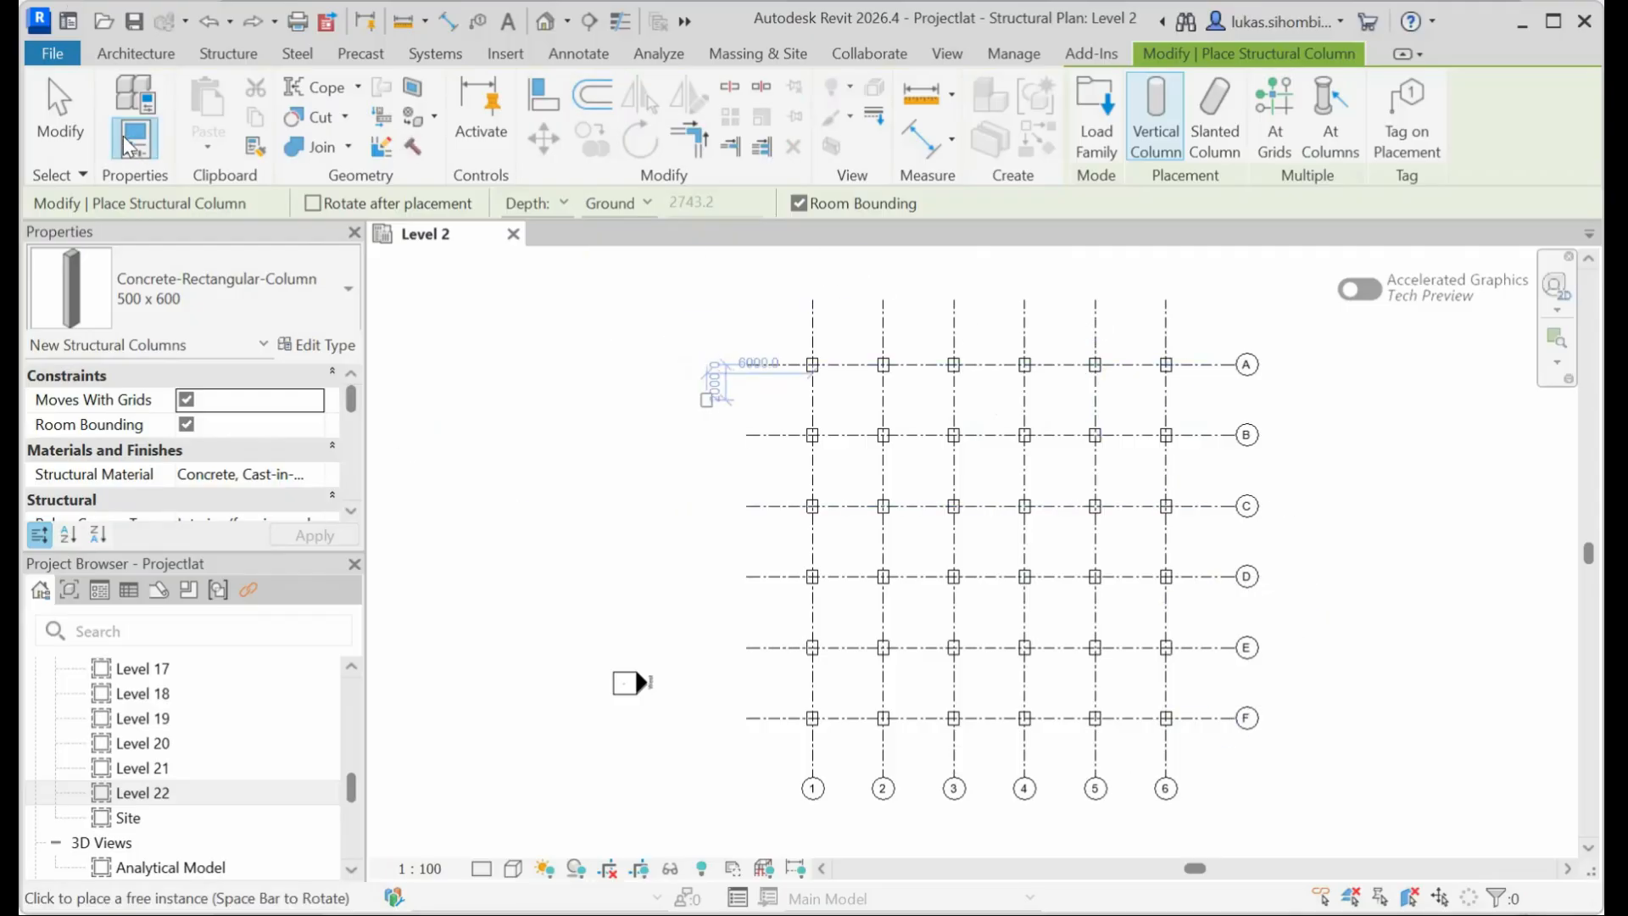
click(60, 118)
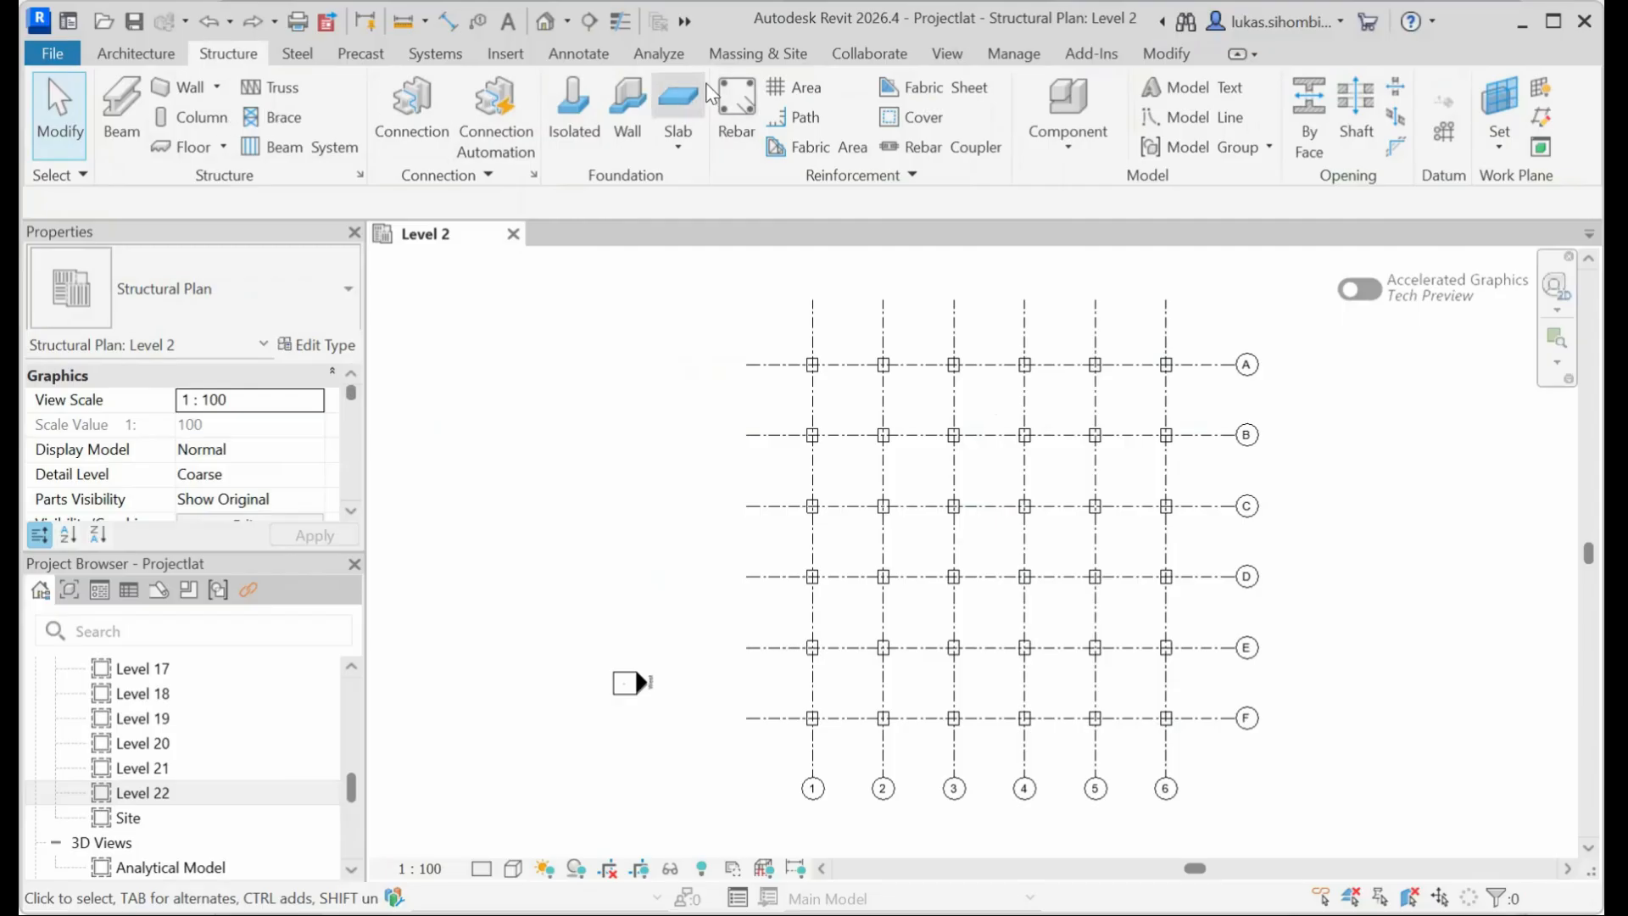
Open the default 3D view and examine the columns placed across grids A to F and 1 to 6.
click(546, 20)
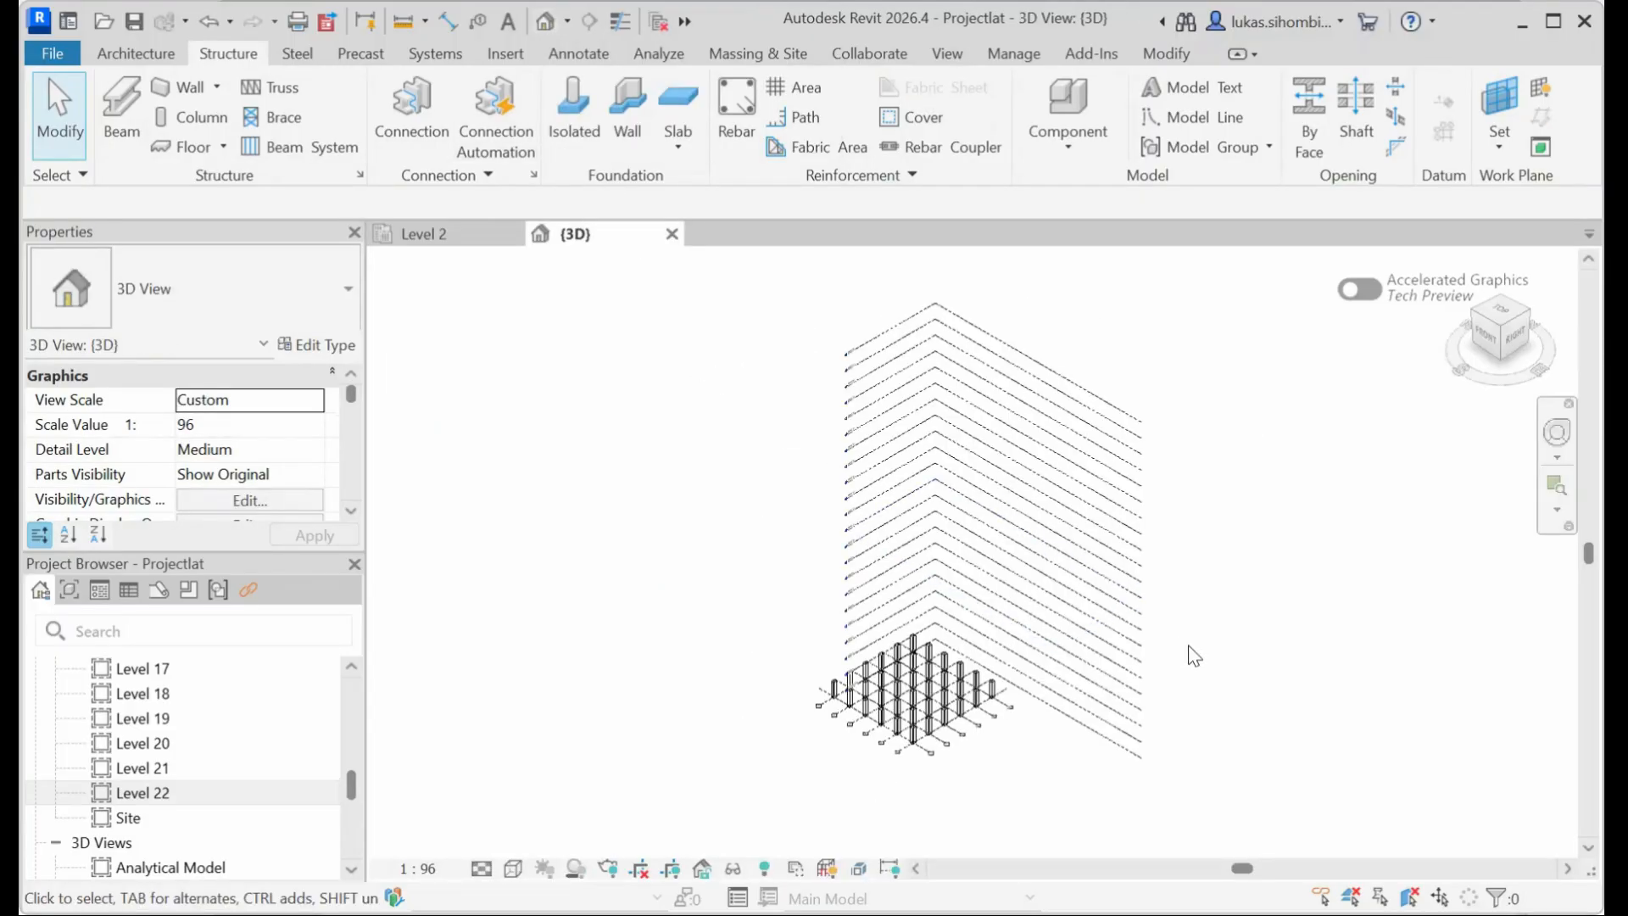
scroll(1192, 685, up, 5)
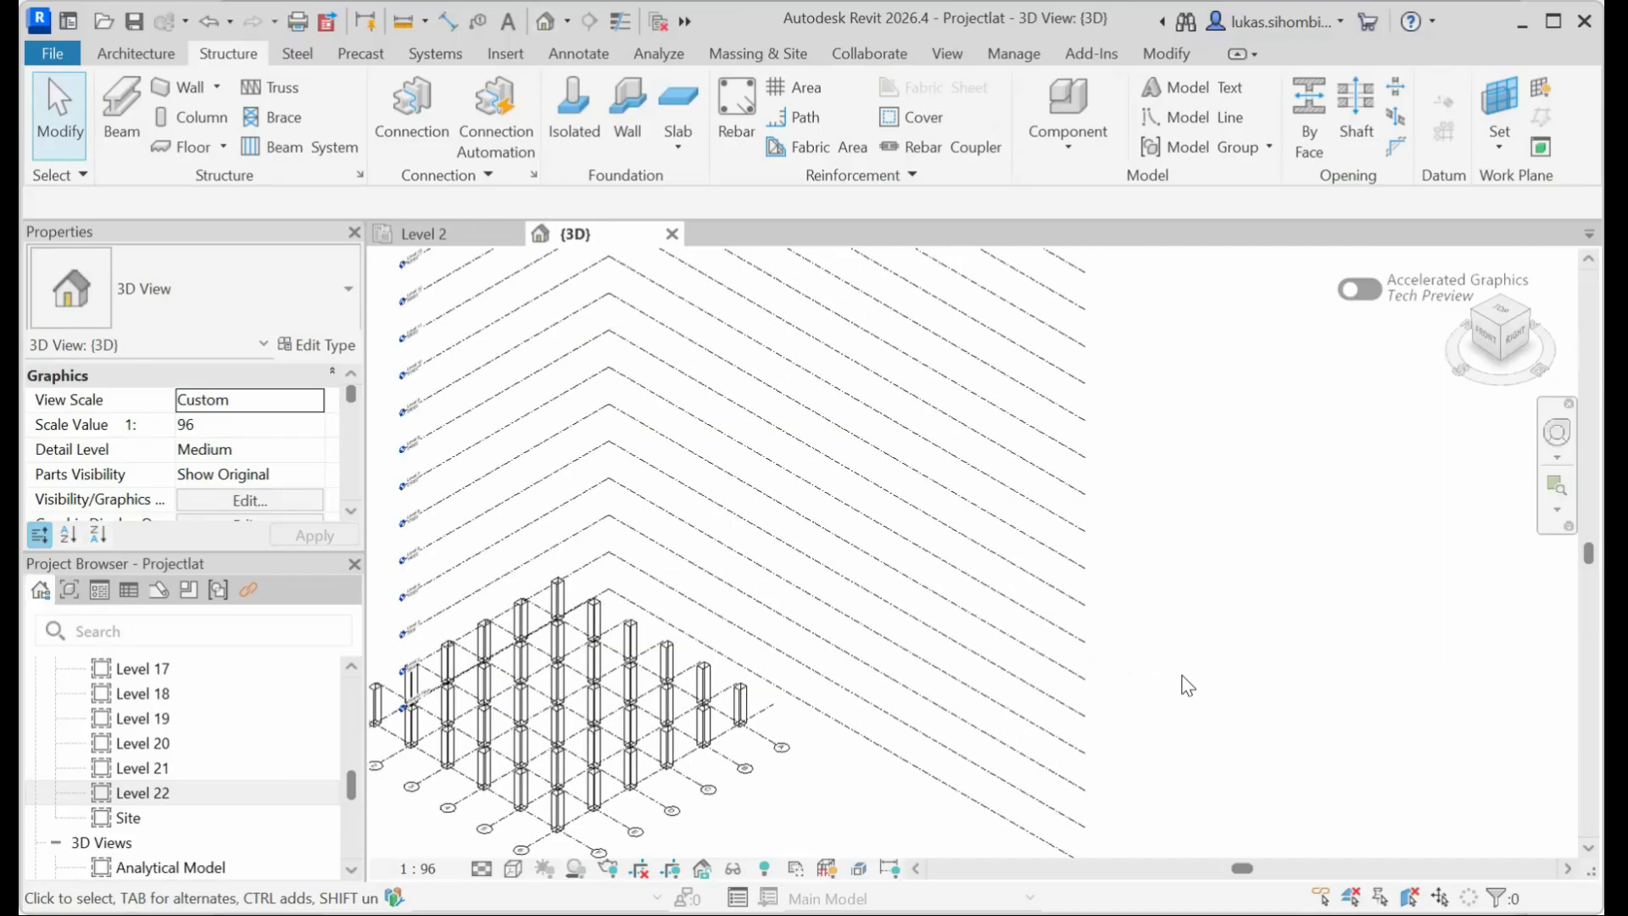
drag(1235, 868, 1158, 870)
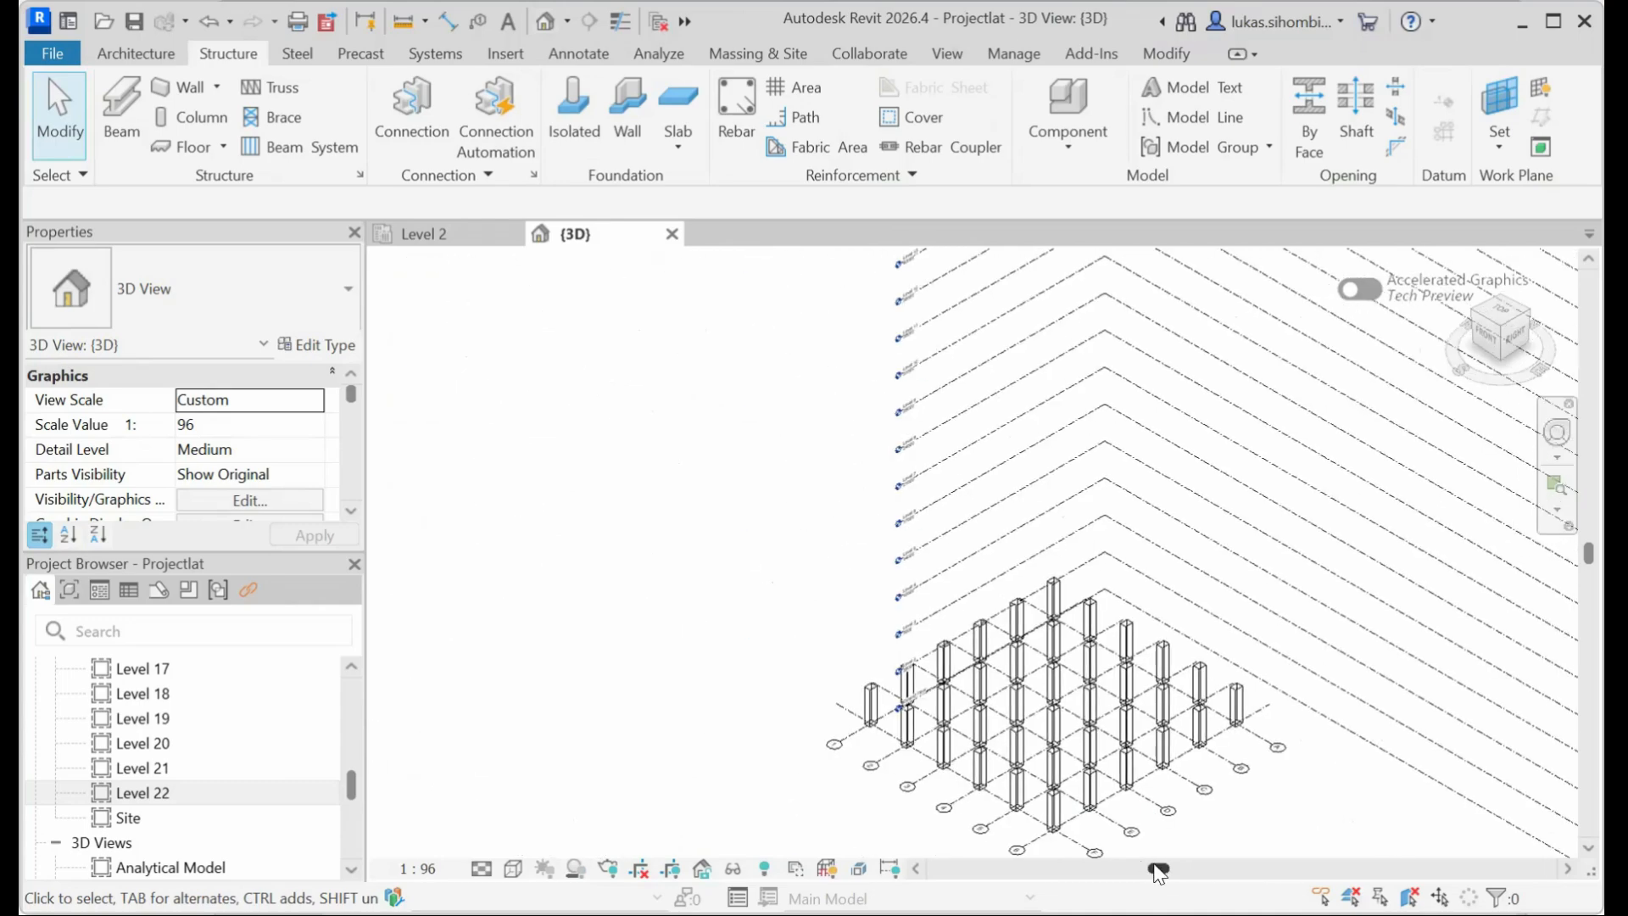
scroll(1155, 714, up, 3)
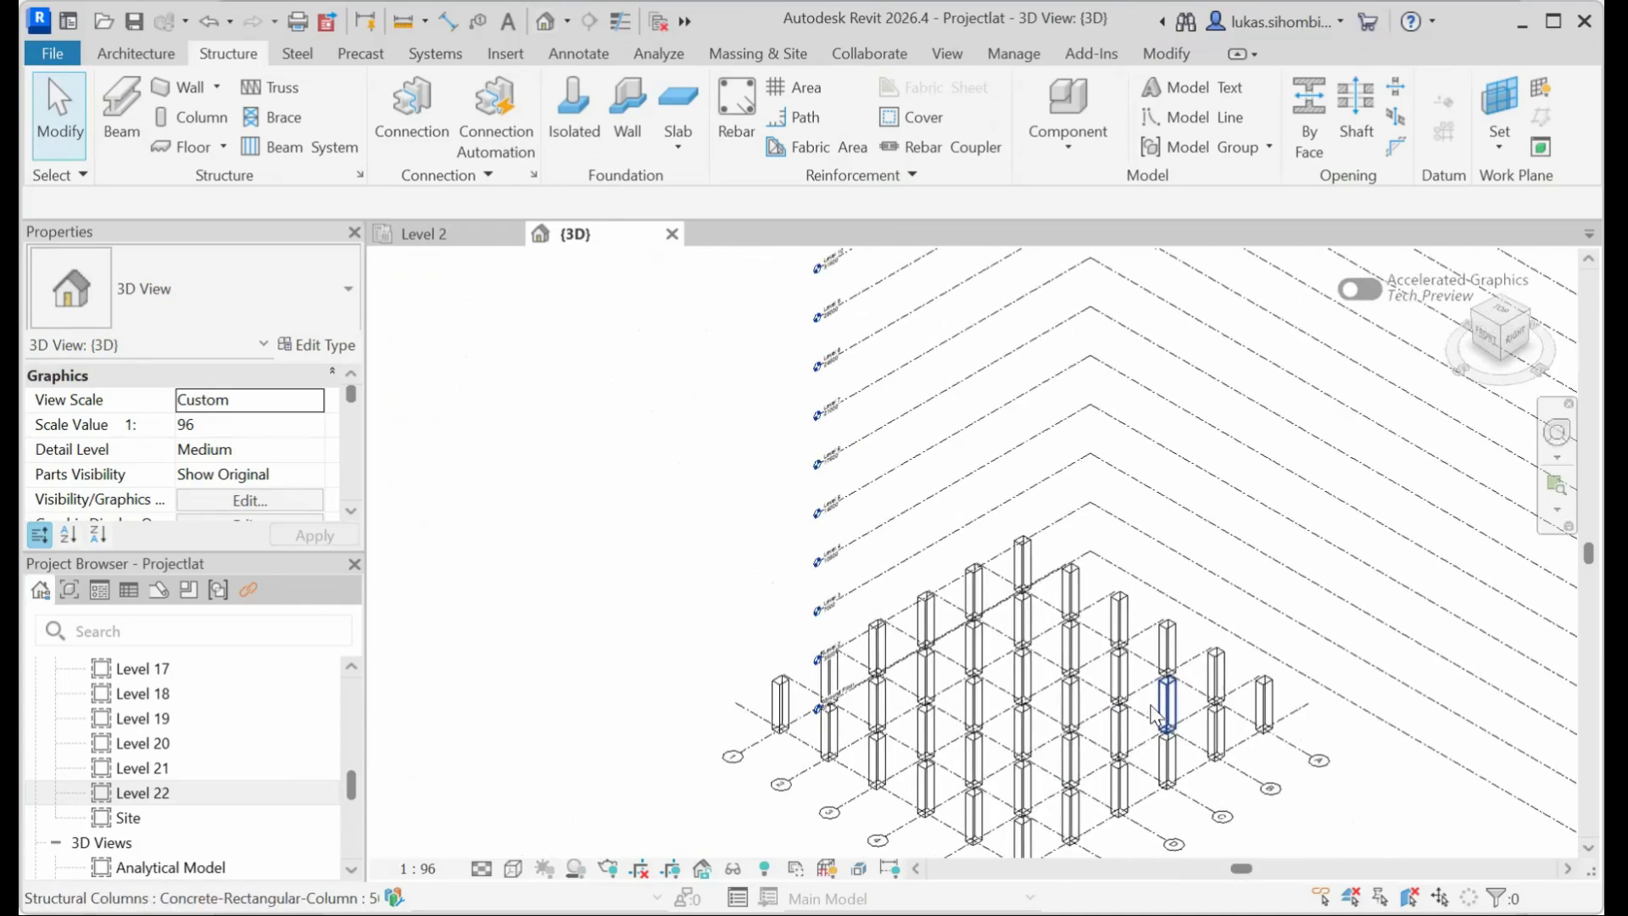
scroll(1155, 716, down, 1)
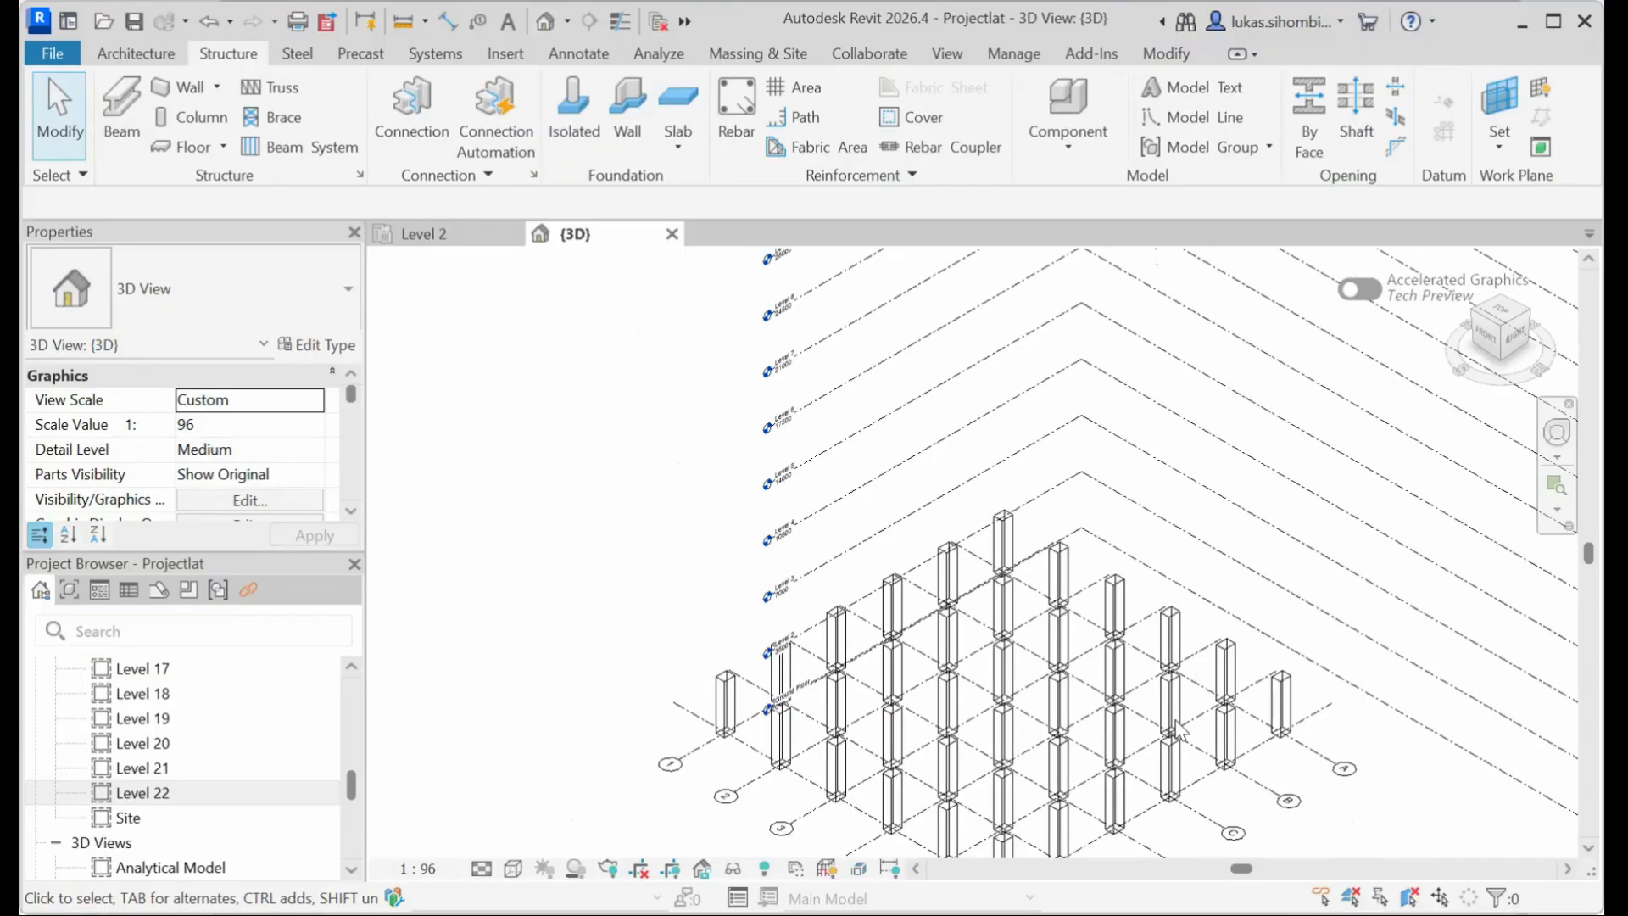
drag(1588, 553, 1588, 614)
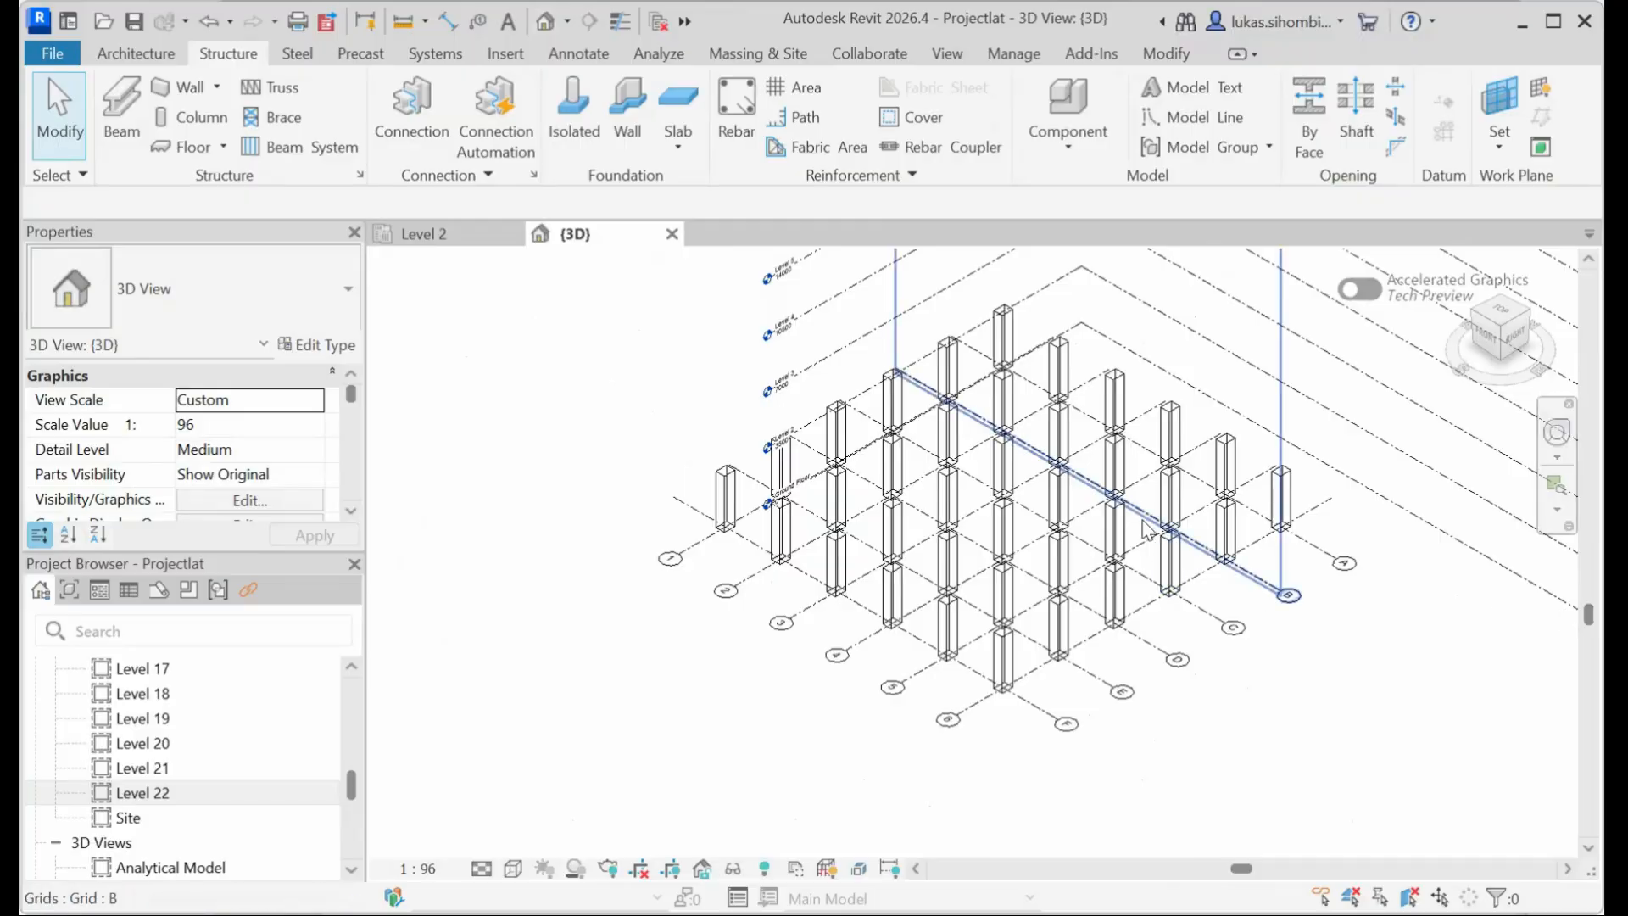
scroll(1316, 497, up, 2)
scroll(1316, 497, down, 1)
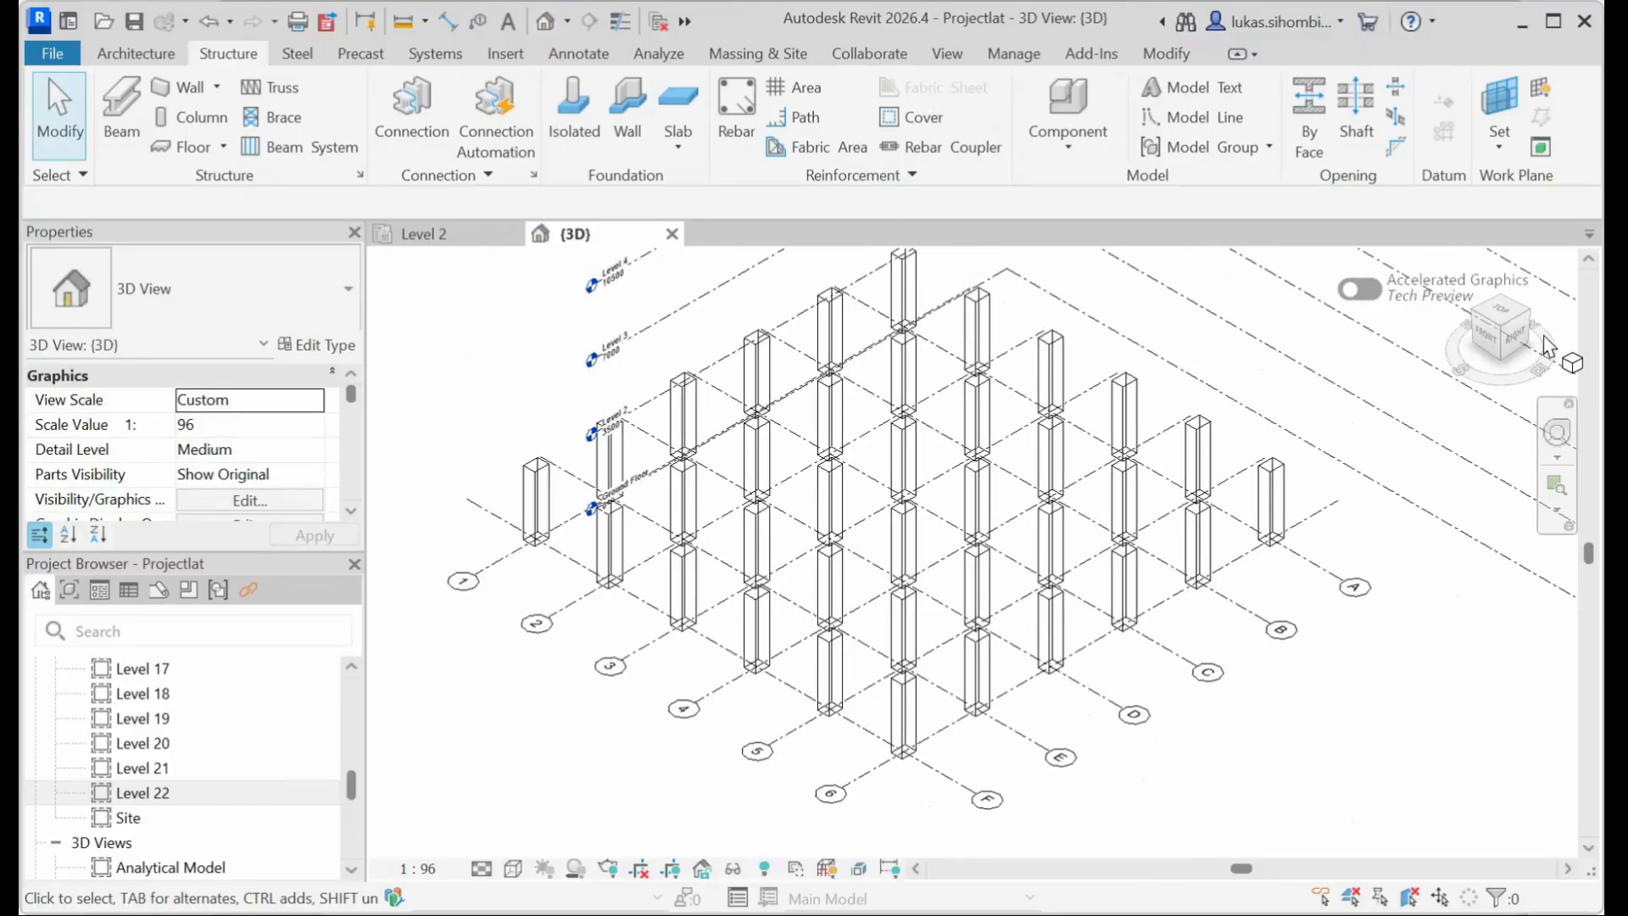
Examine the columns and level lines from the front, right and back of the model.
click(1497, 344)
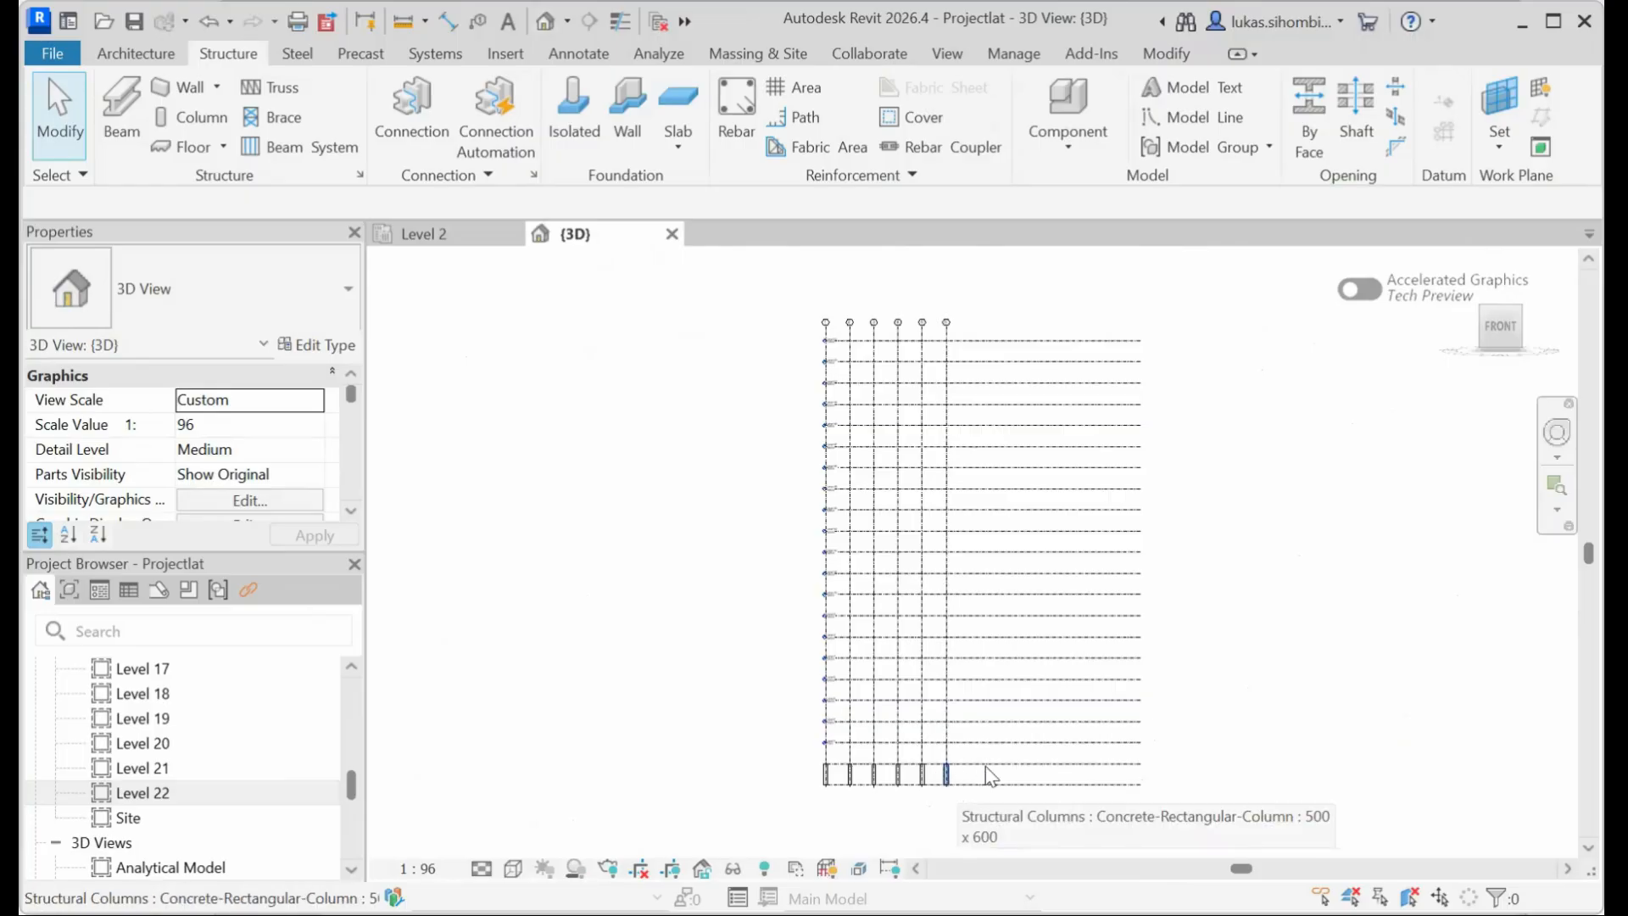
scroll(979, 772, up, 2)
scroll(985, 765, up, 4)
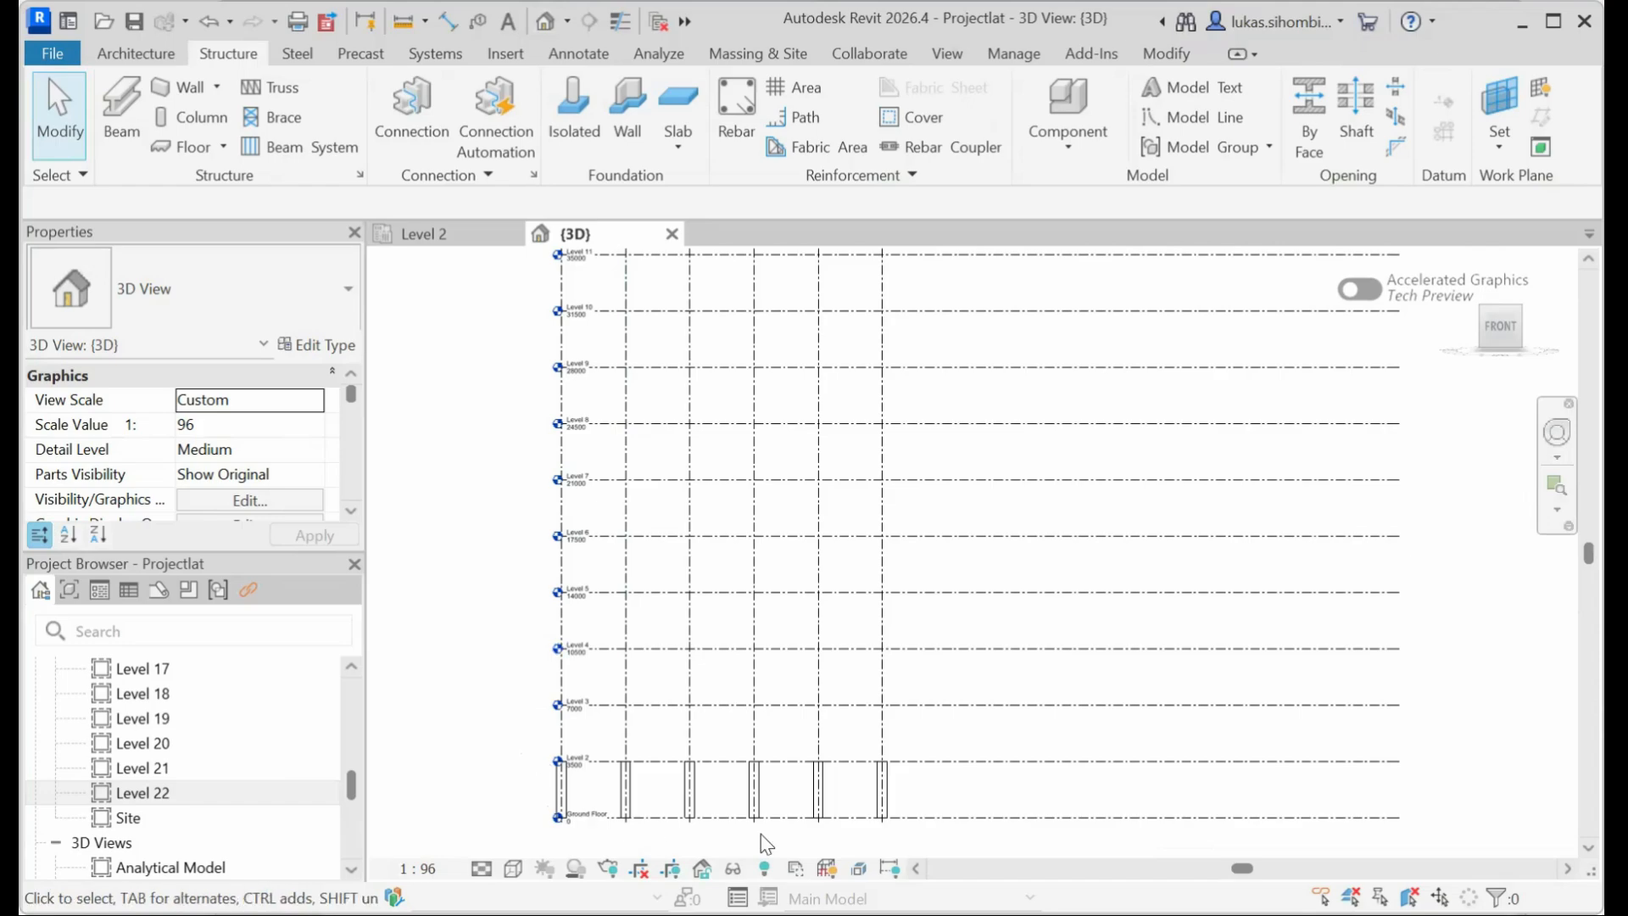
click(1499, 328)
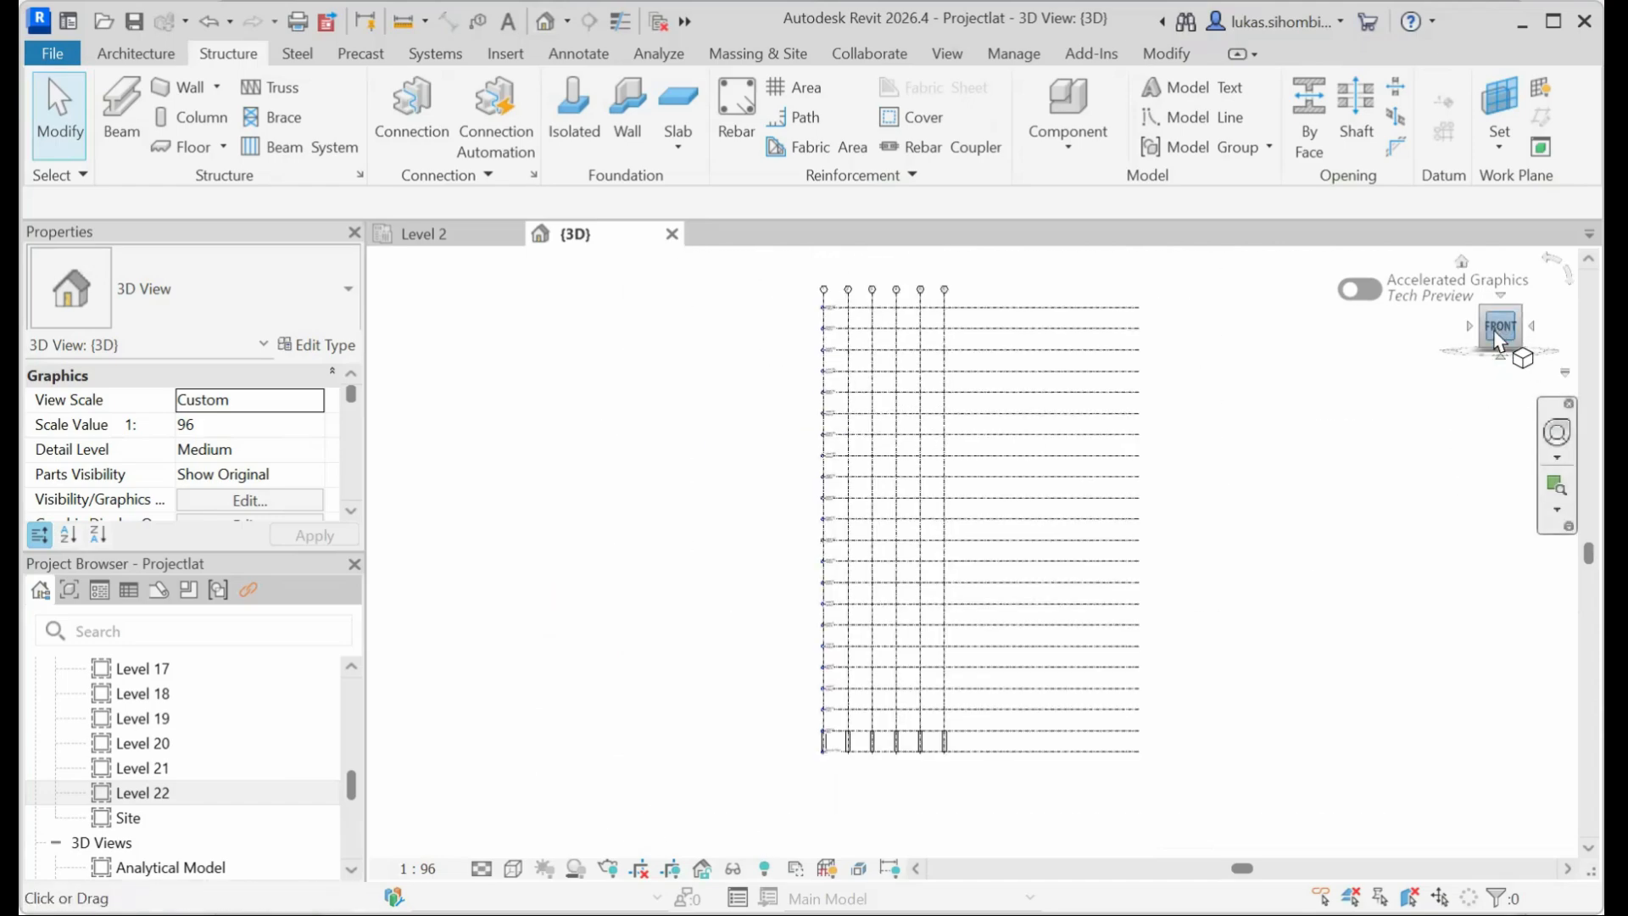
click(1530, 330)
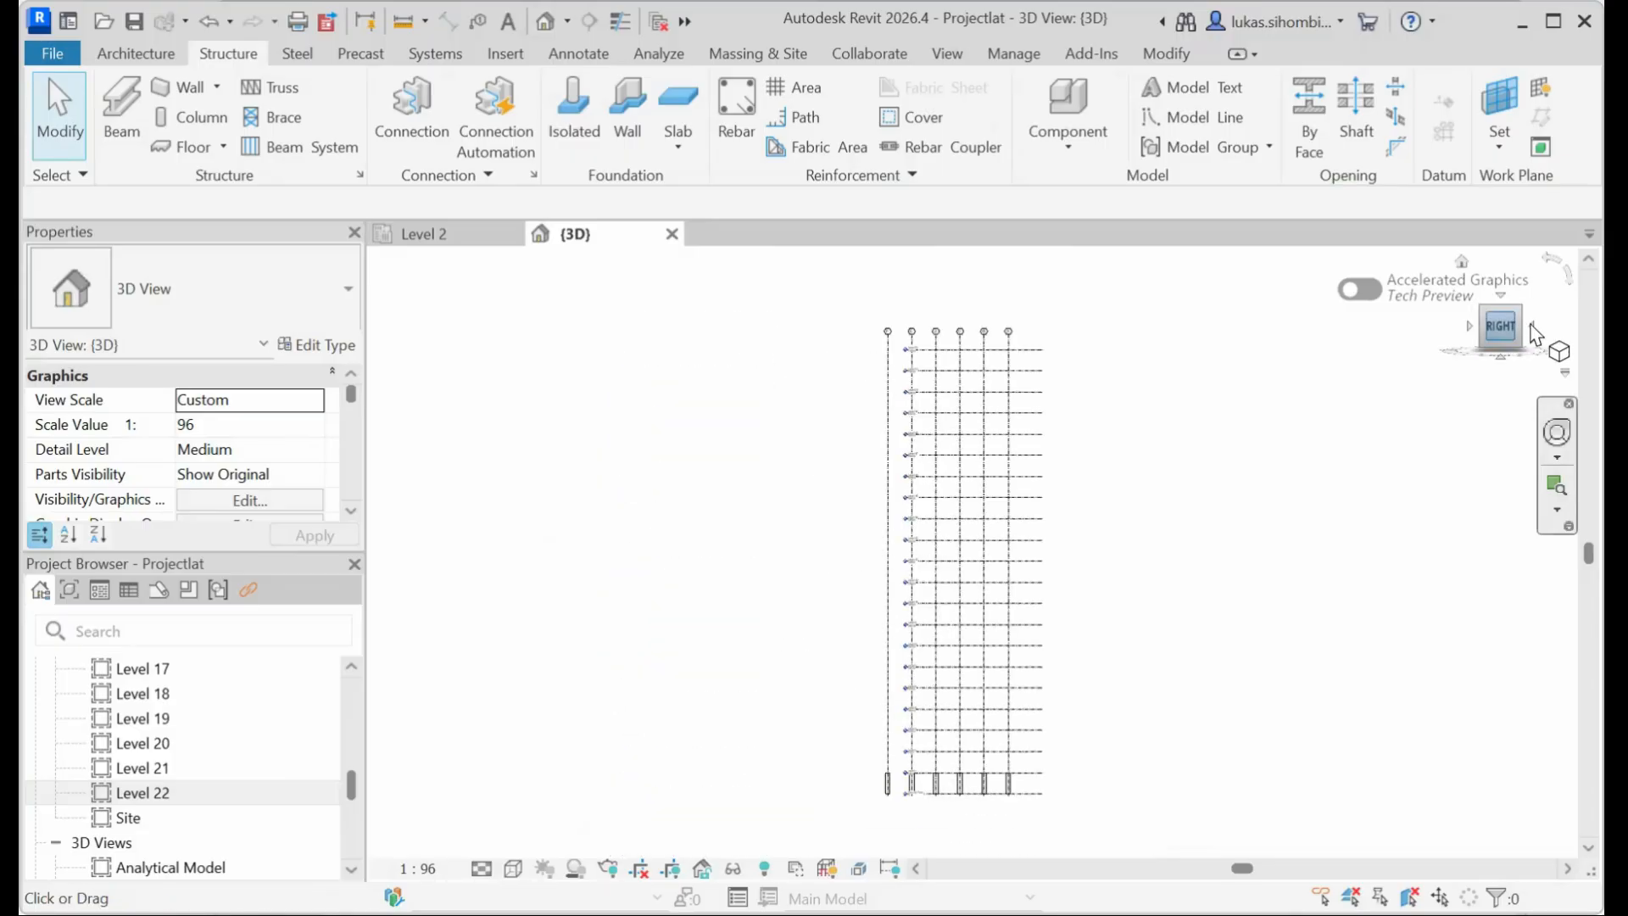
click(1534, 333)
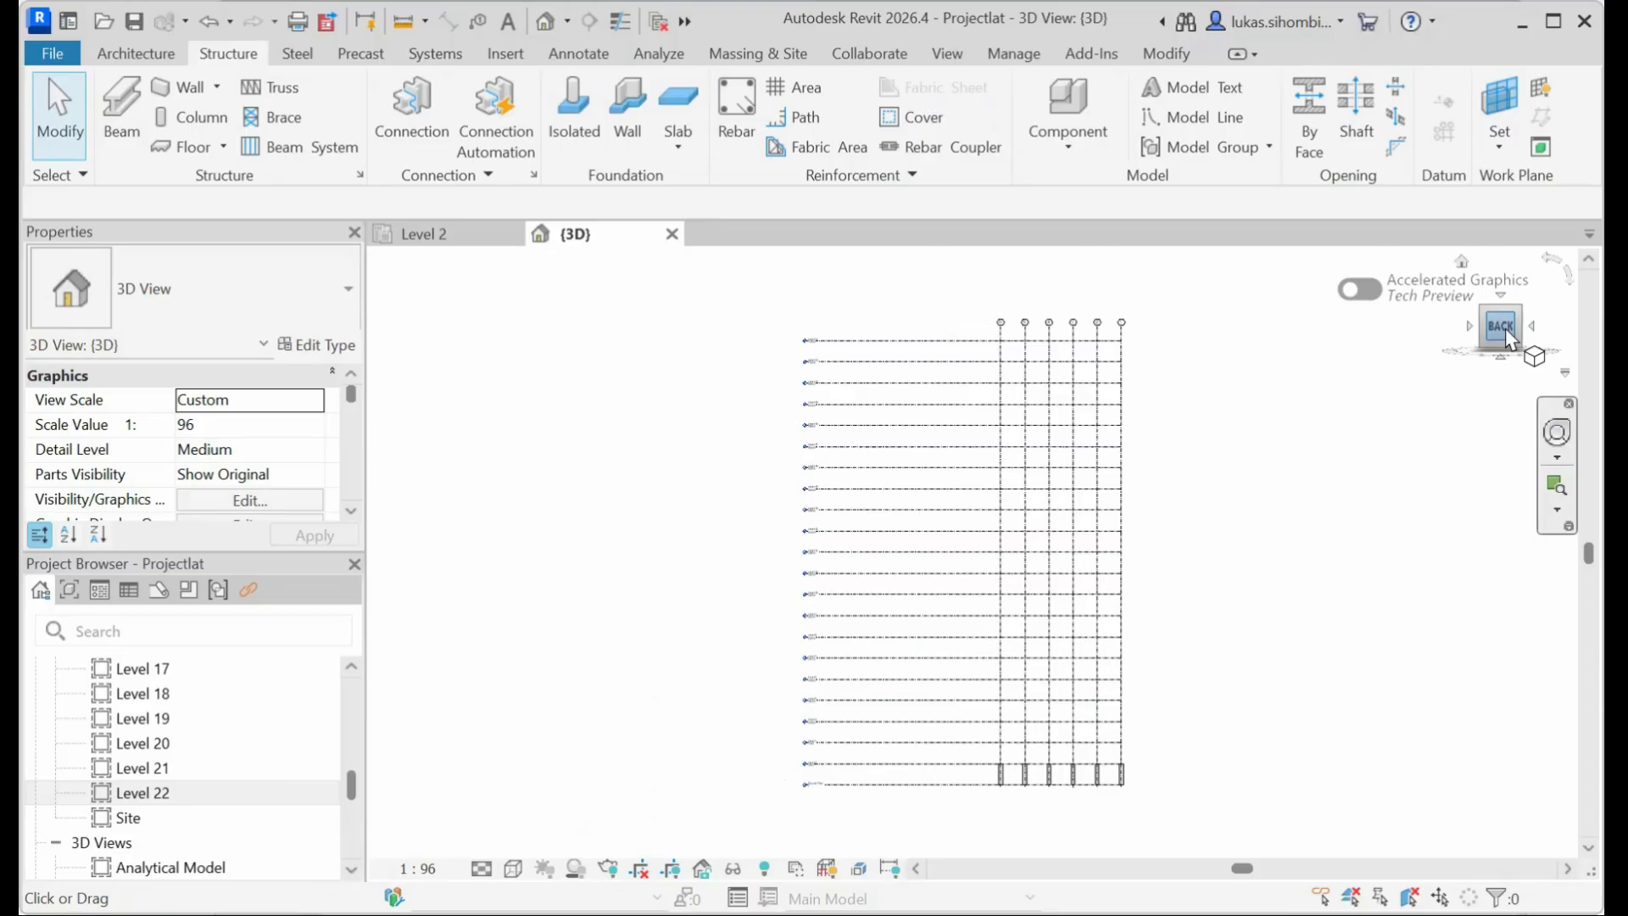
Check the column heights against the levels from the back, around to the front, and from the right side again.
click(1499, 360)
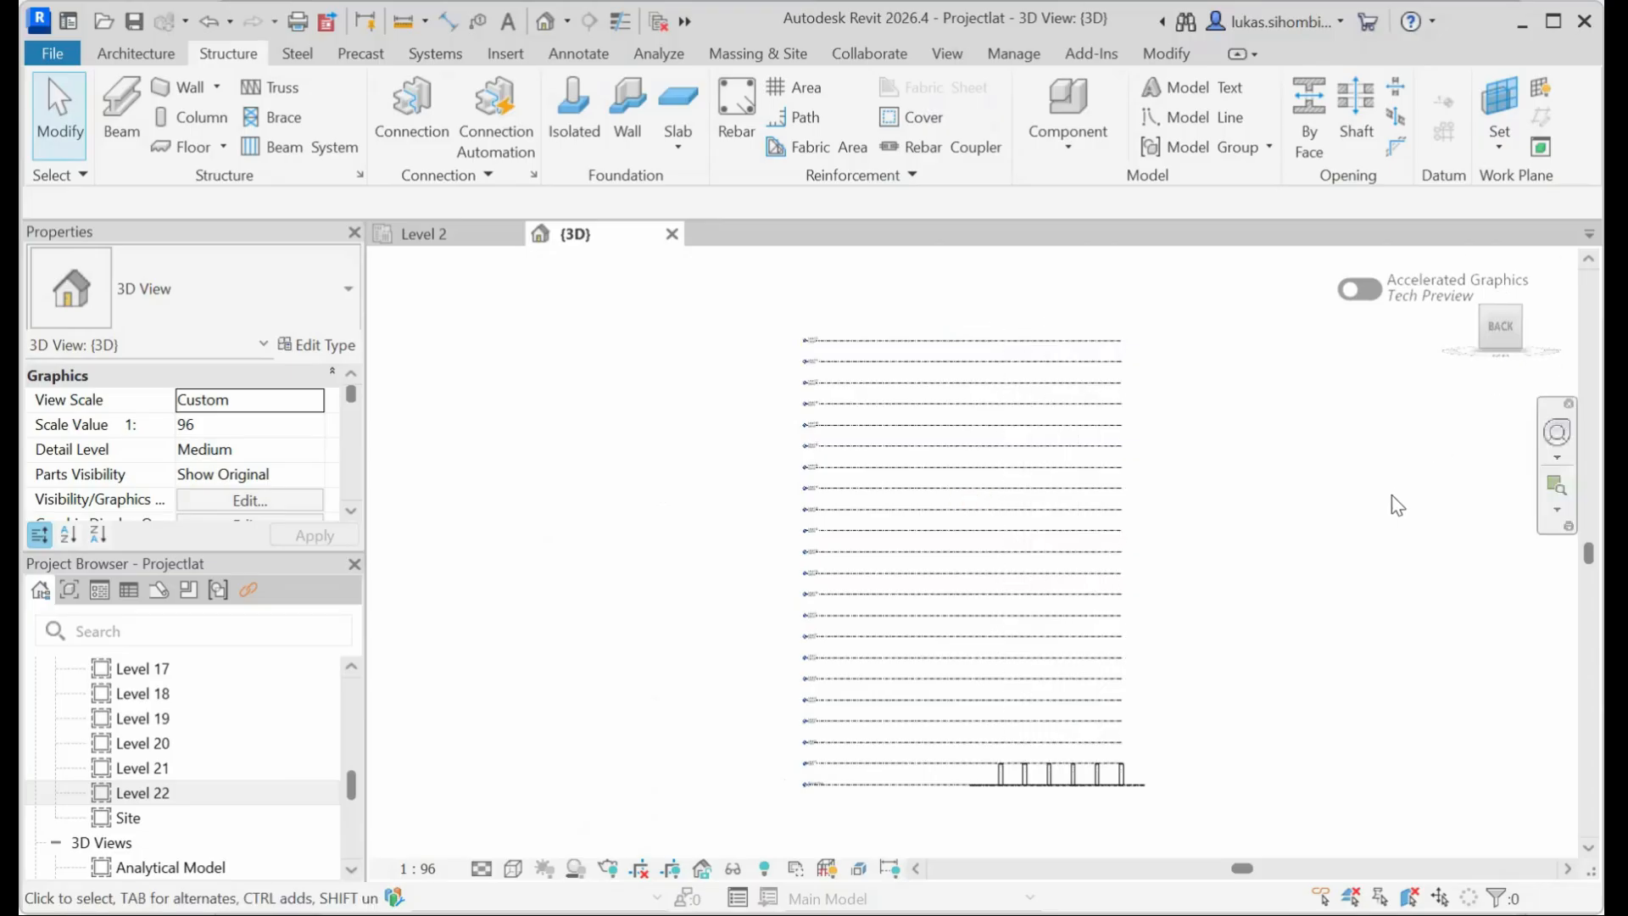
scroll(1450, 432, up, 3)
scroll(1407, 489, down, 5)
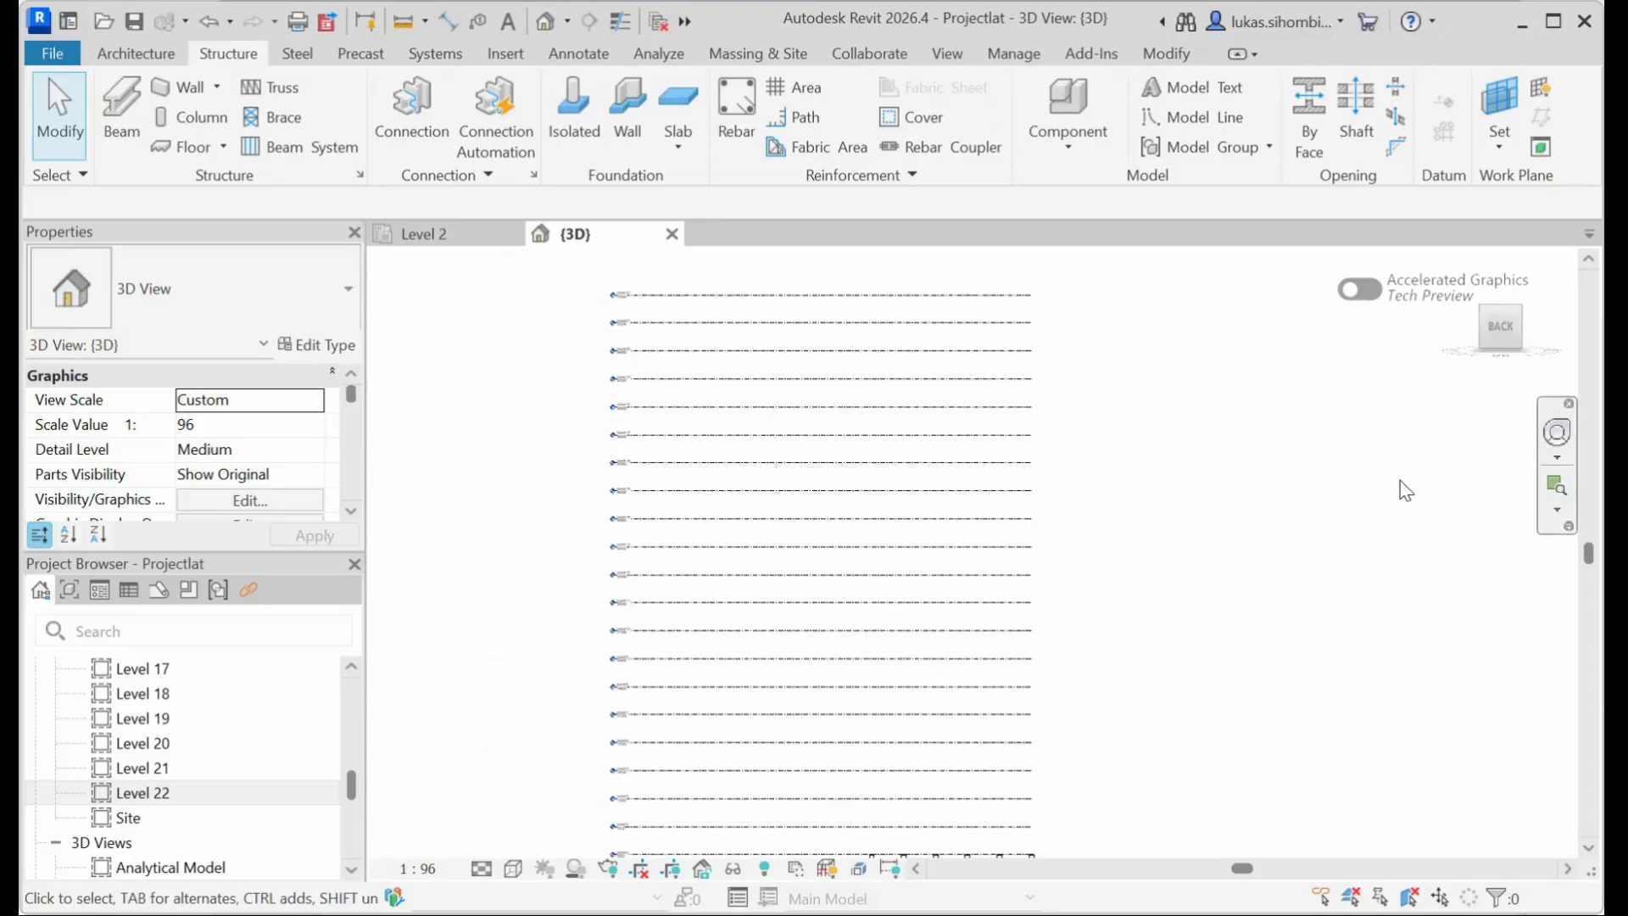
drag(1588, 552, 1588, 593)
click(1498, 329)
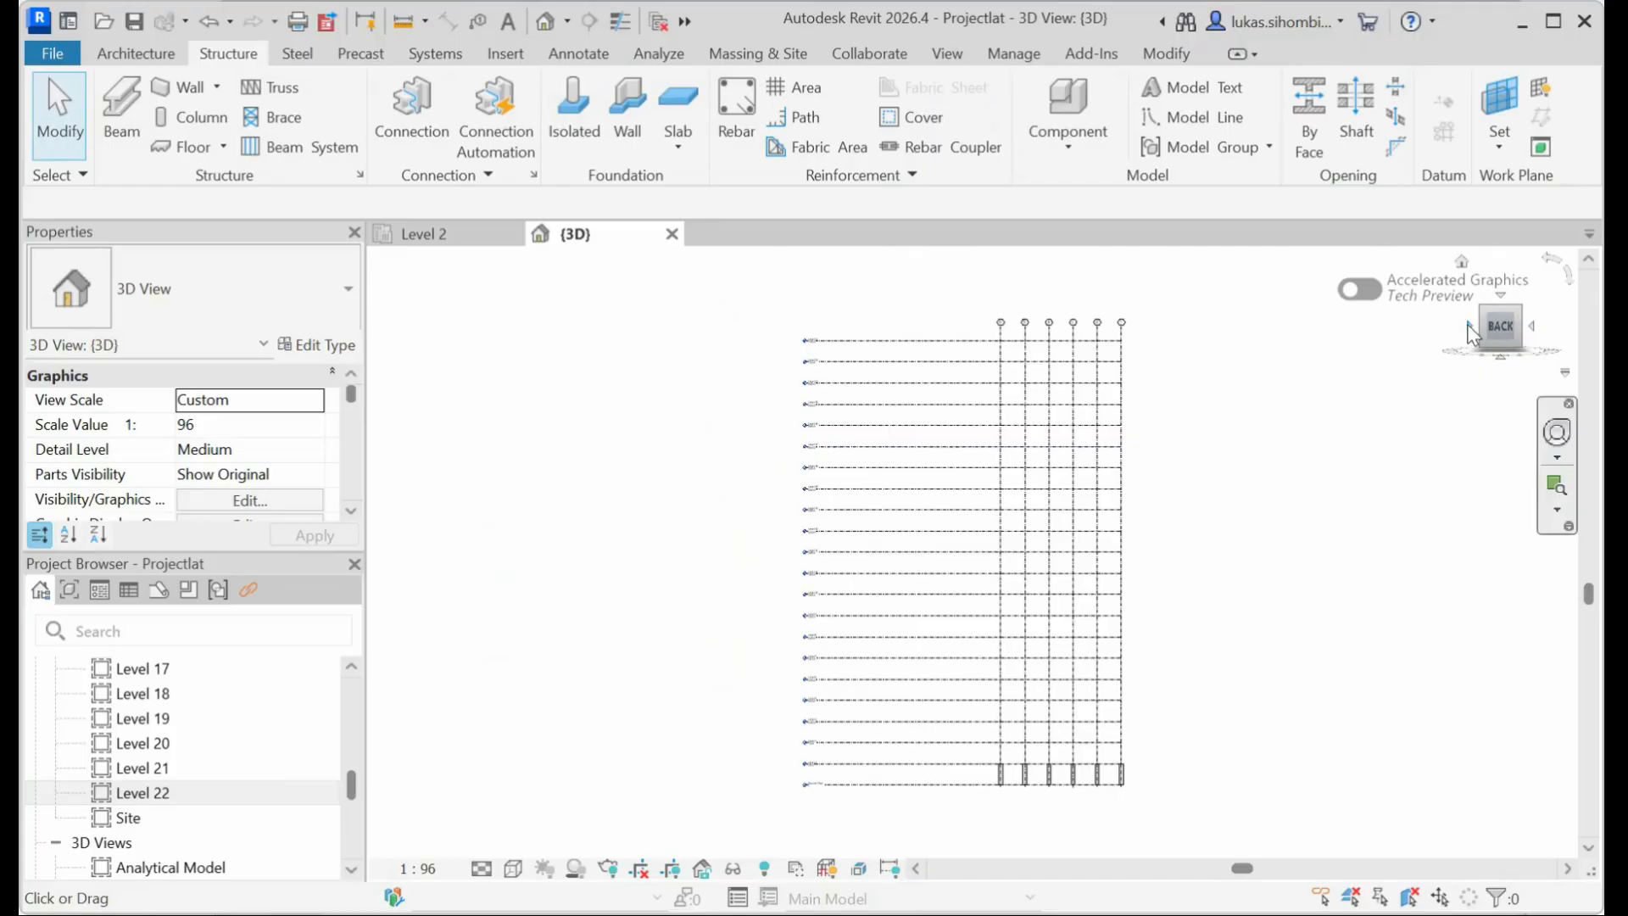
click(1471, 329)
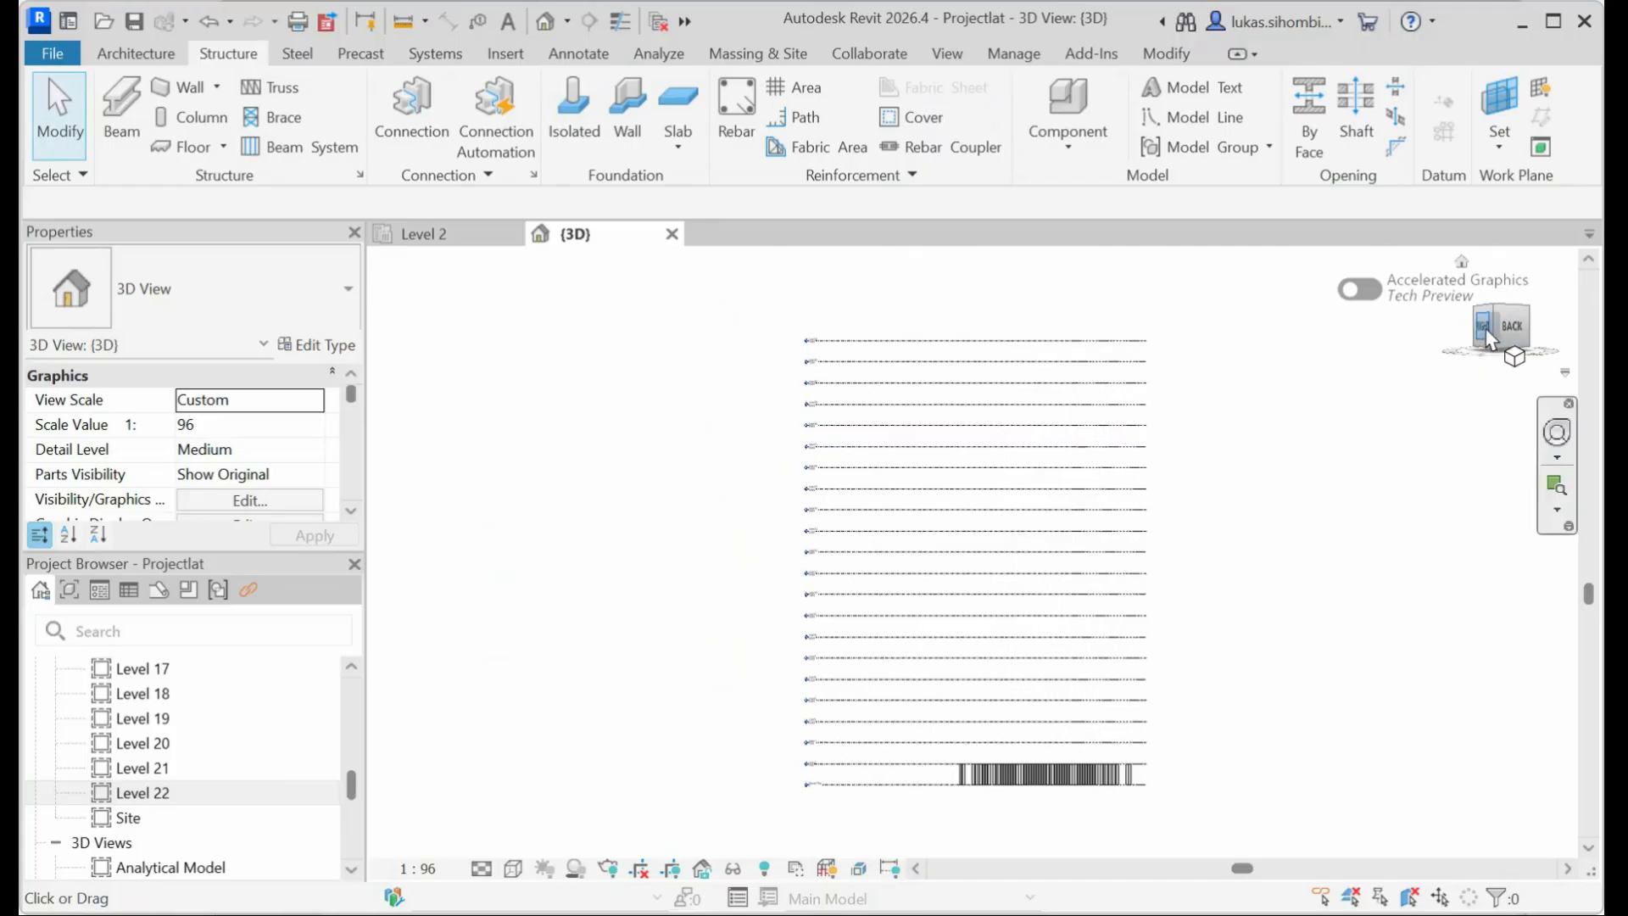
click(1472, 331)
click(1472, 331)
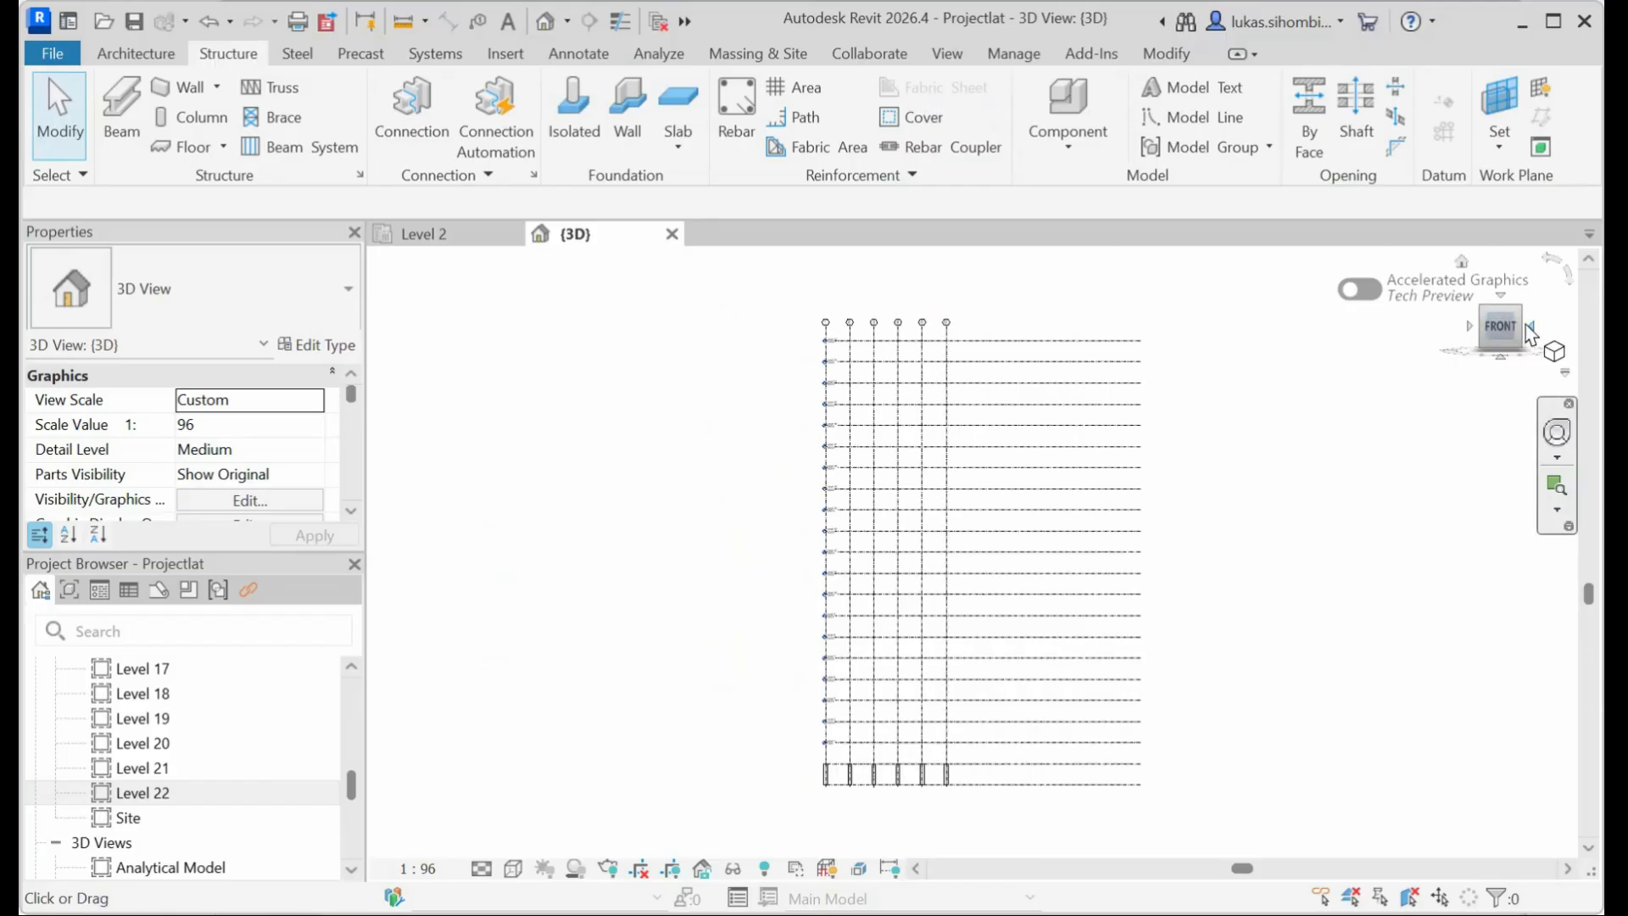
click(1530, 329)
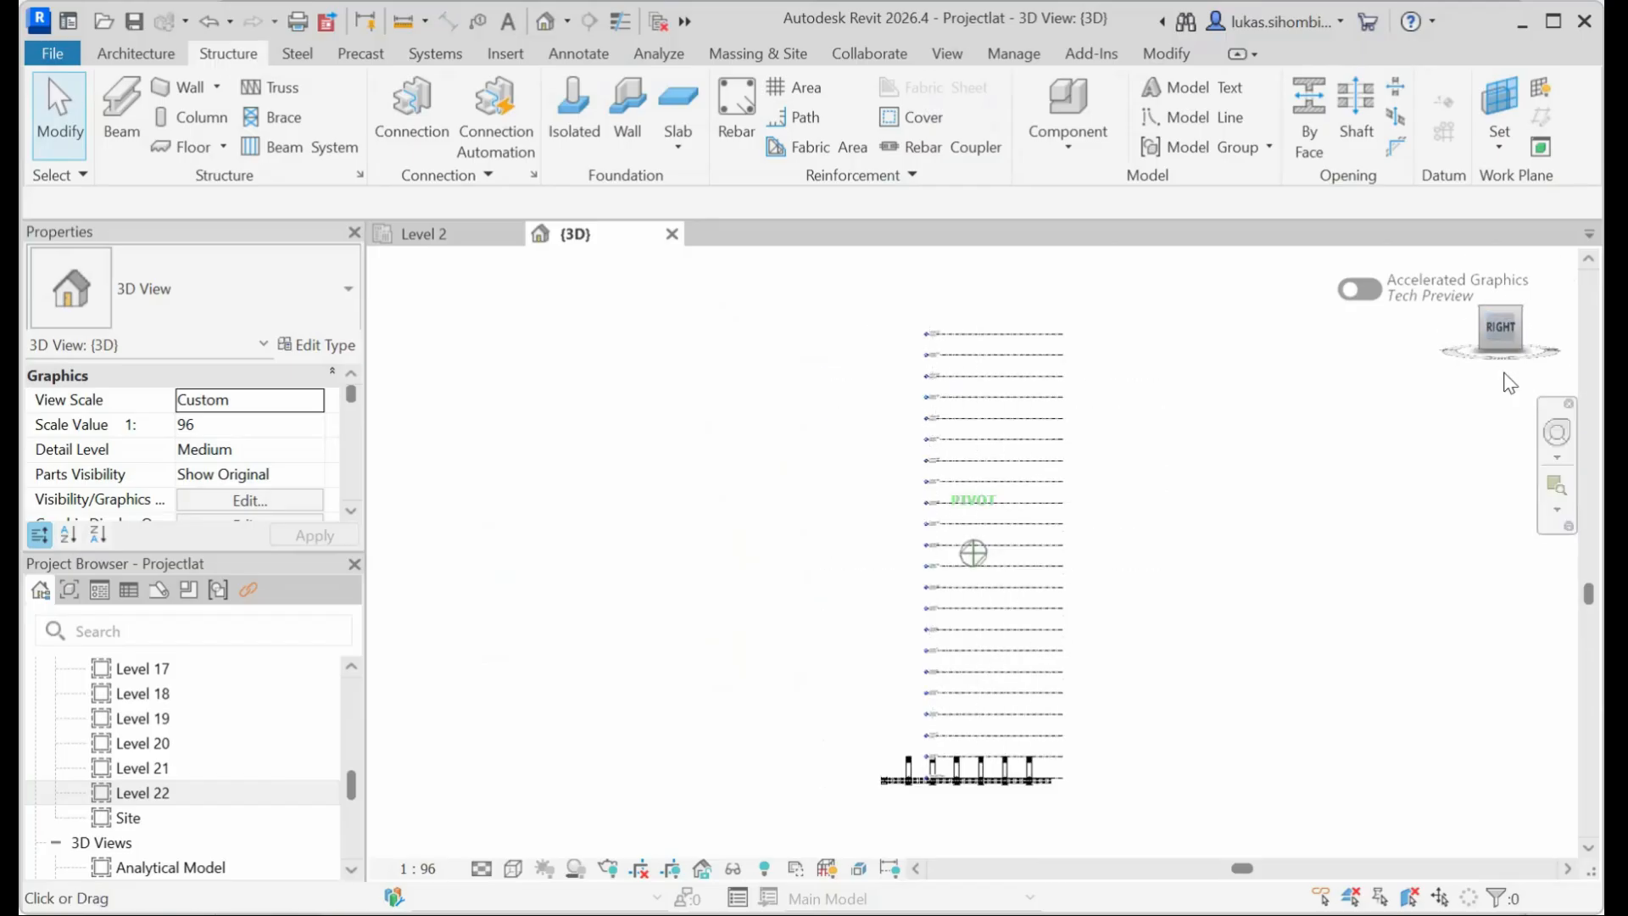
Orbit the model to an elevated oblique view from the back and examine the column grid up close.
drag(1498, 338, 1498, 426)
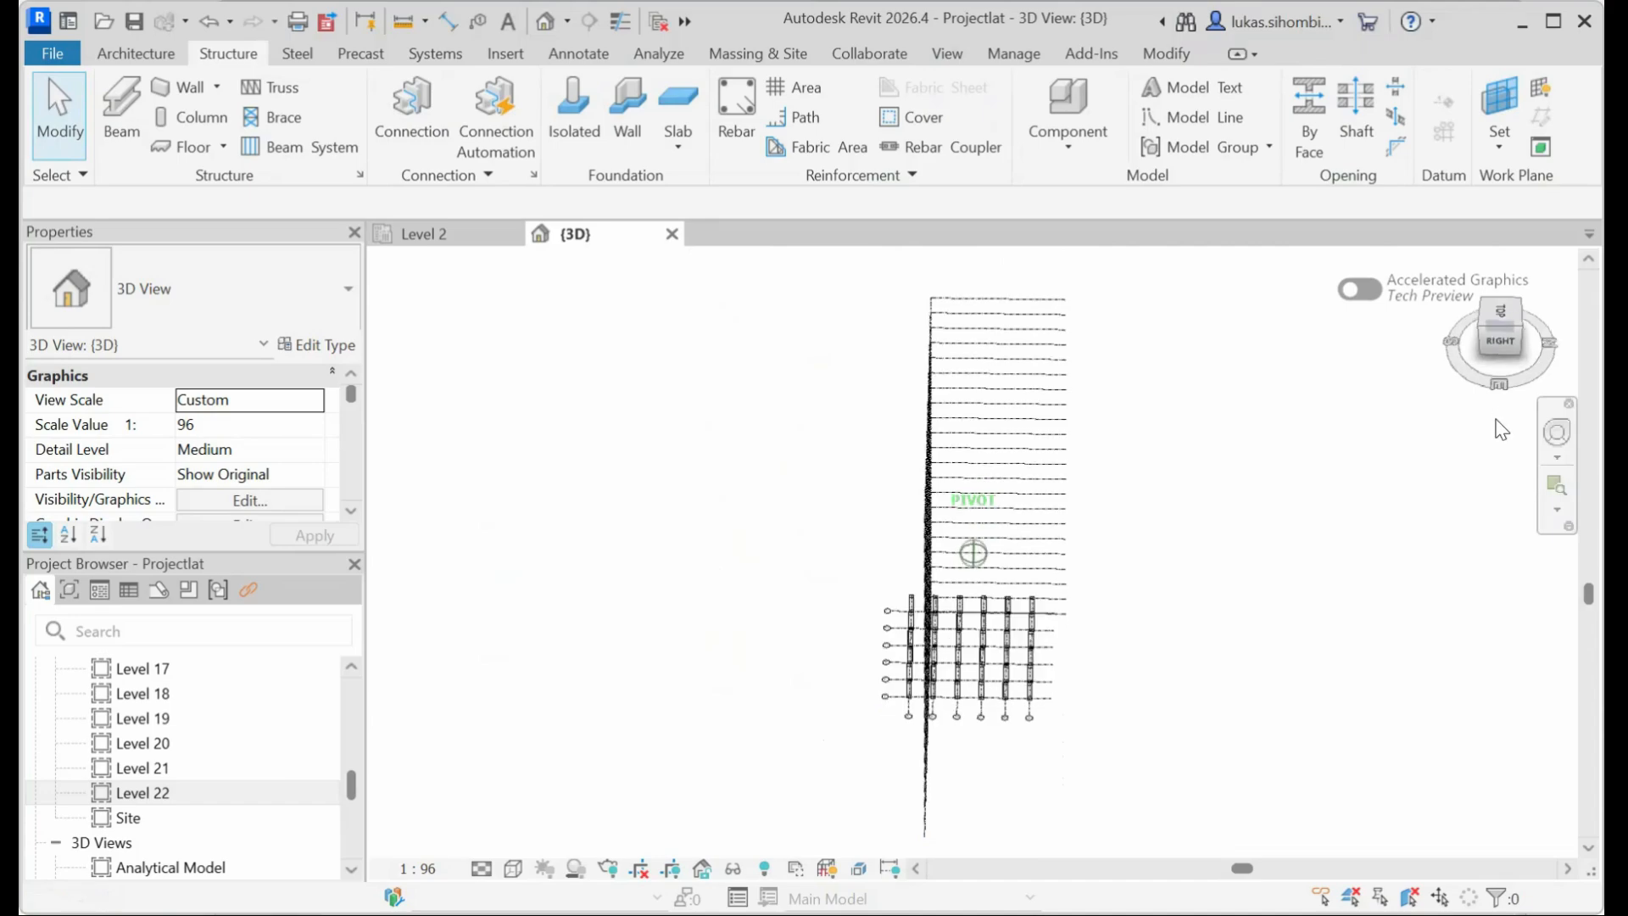
click(1554, 344)
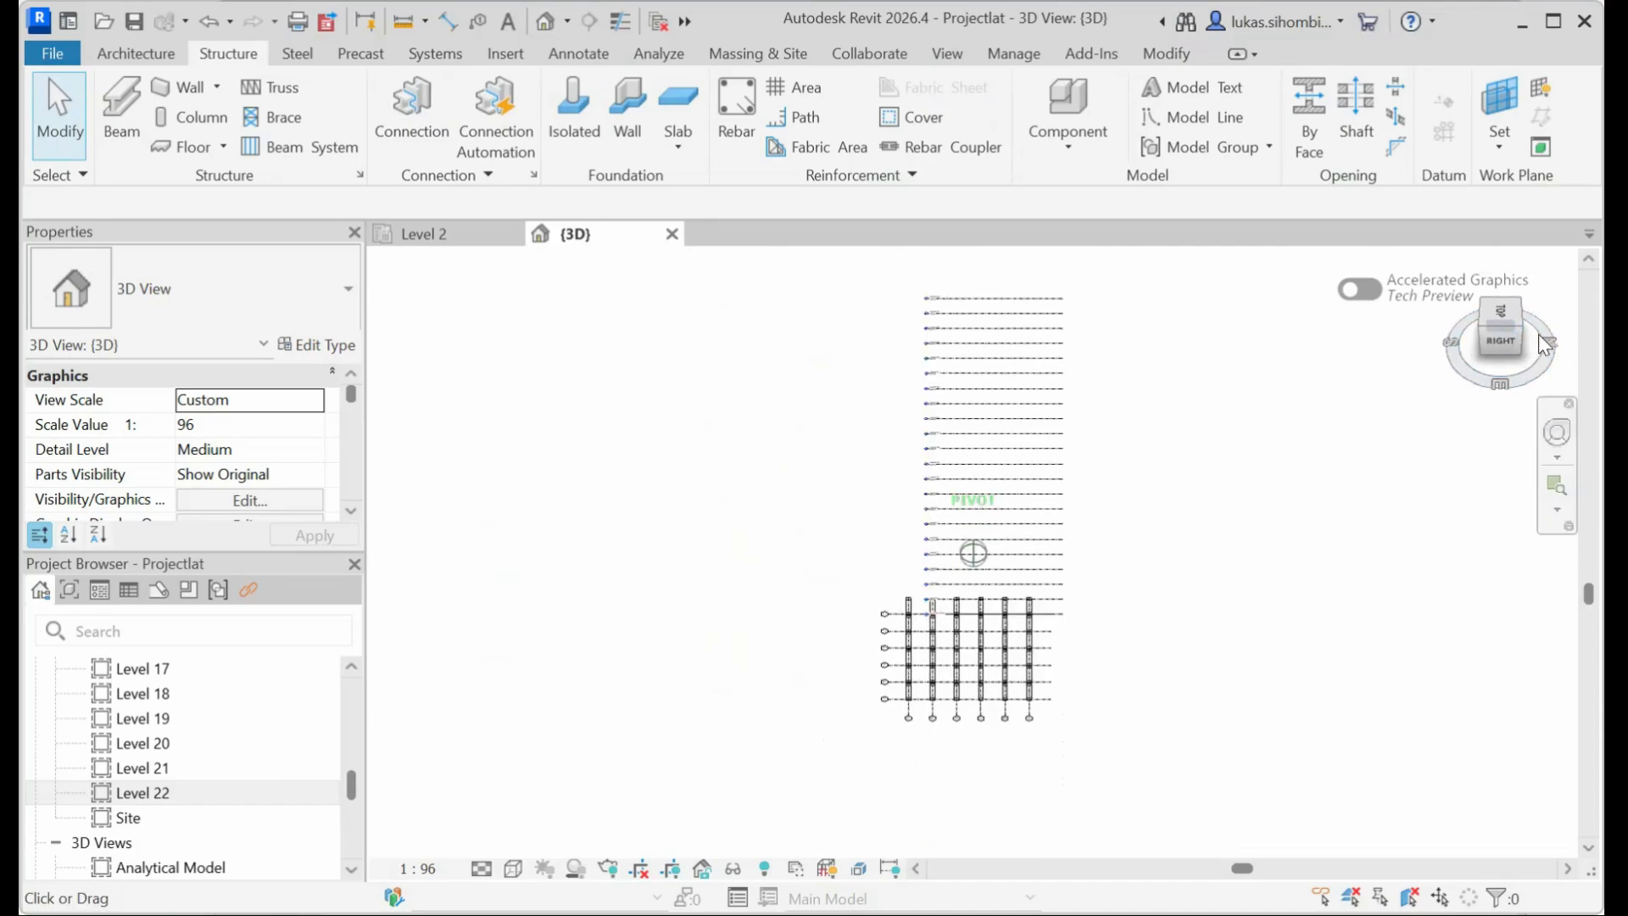
mouse_move(1460, 352)
mouse_down()
mouse_move(1483, 264)
mouse_move(1457, 312)
mouse_move(1489, 293)
mouse_move(1483, 352)
mouse_move(1441, 348)
mouse_move(1433, 321)
mouse_up()
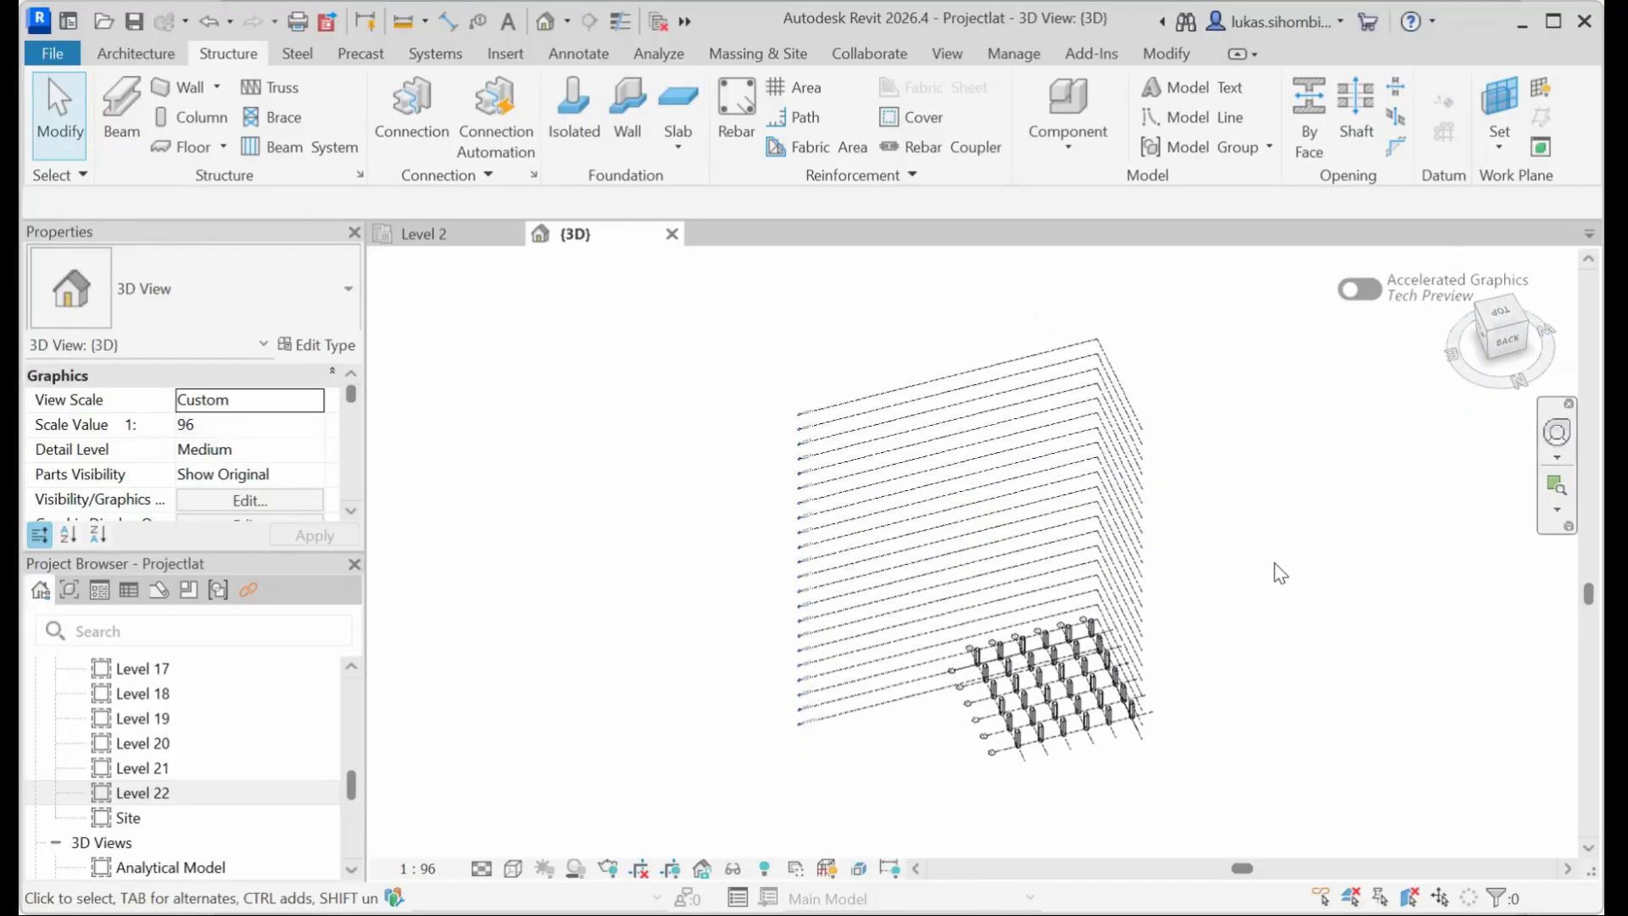
scroll(1364, 428, up, 2)
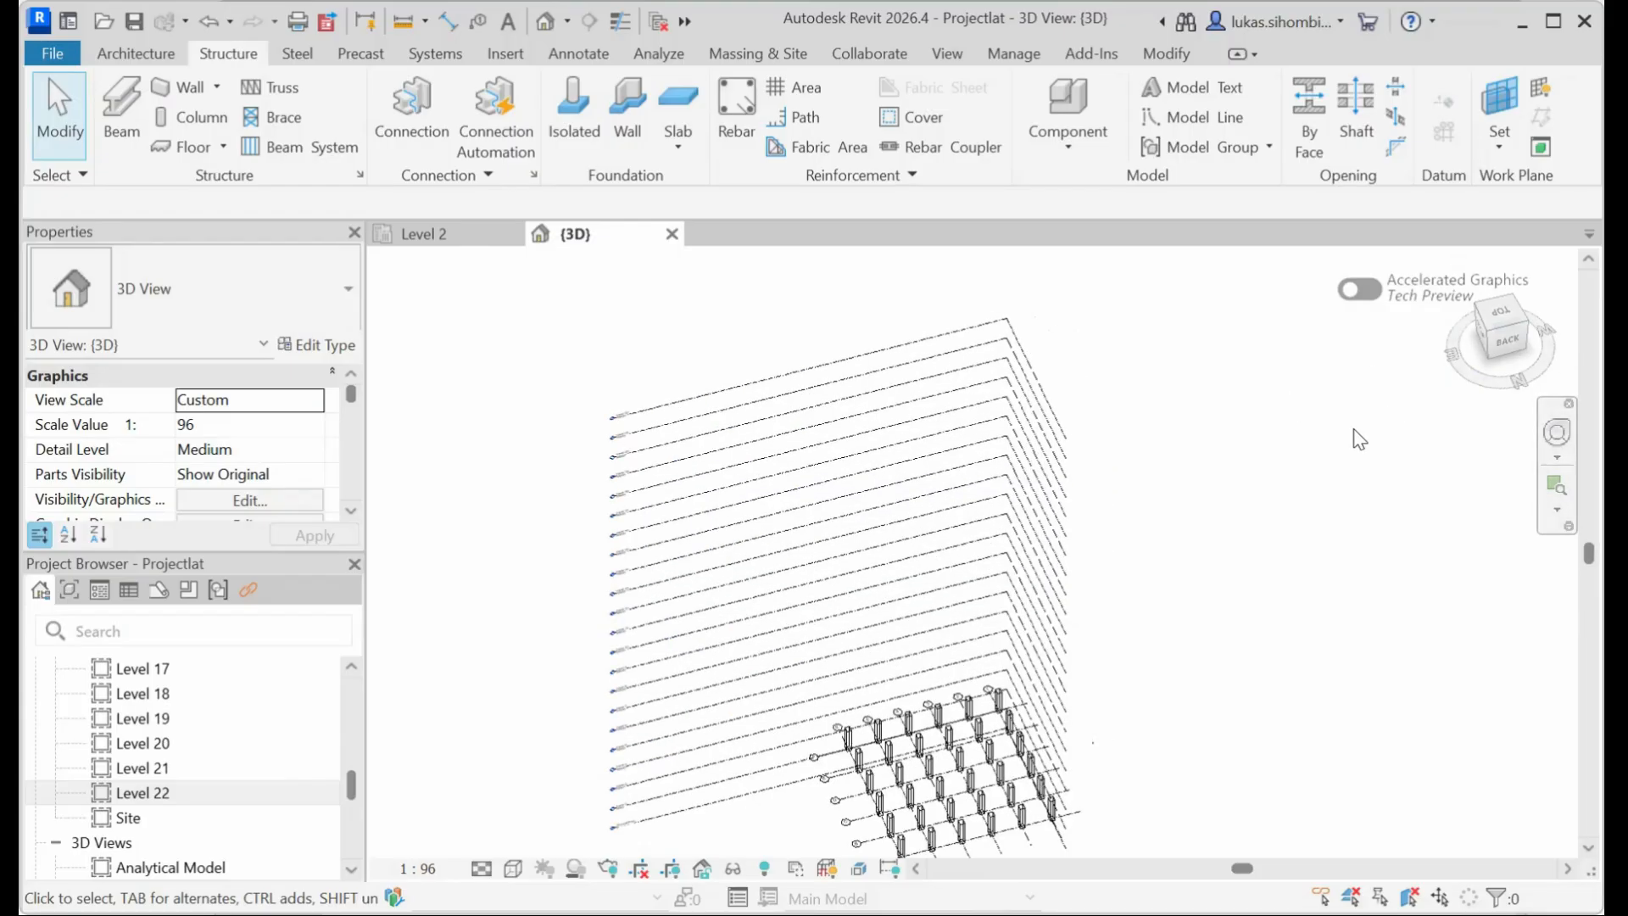
scroll(1359, 438, up, 2)
drag(1588, 553, 1588, 651)
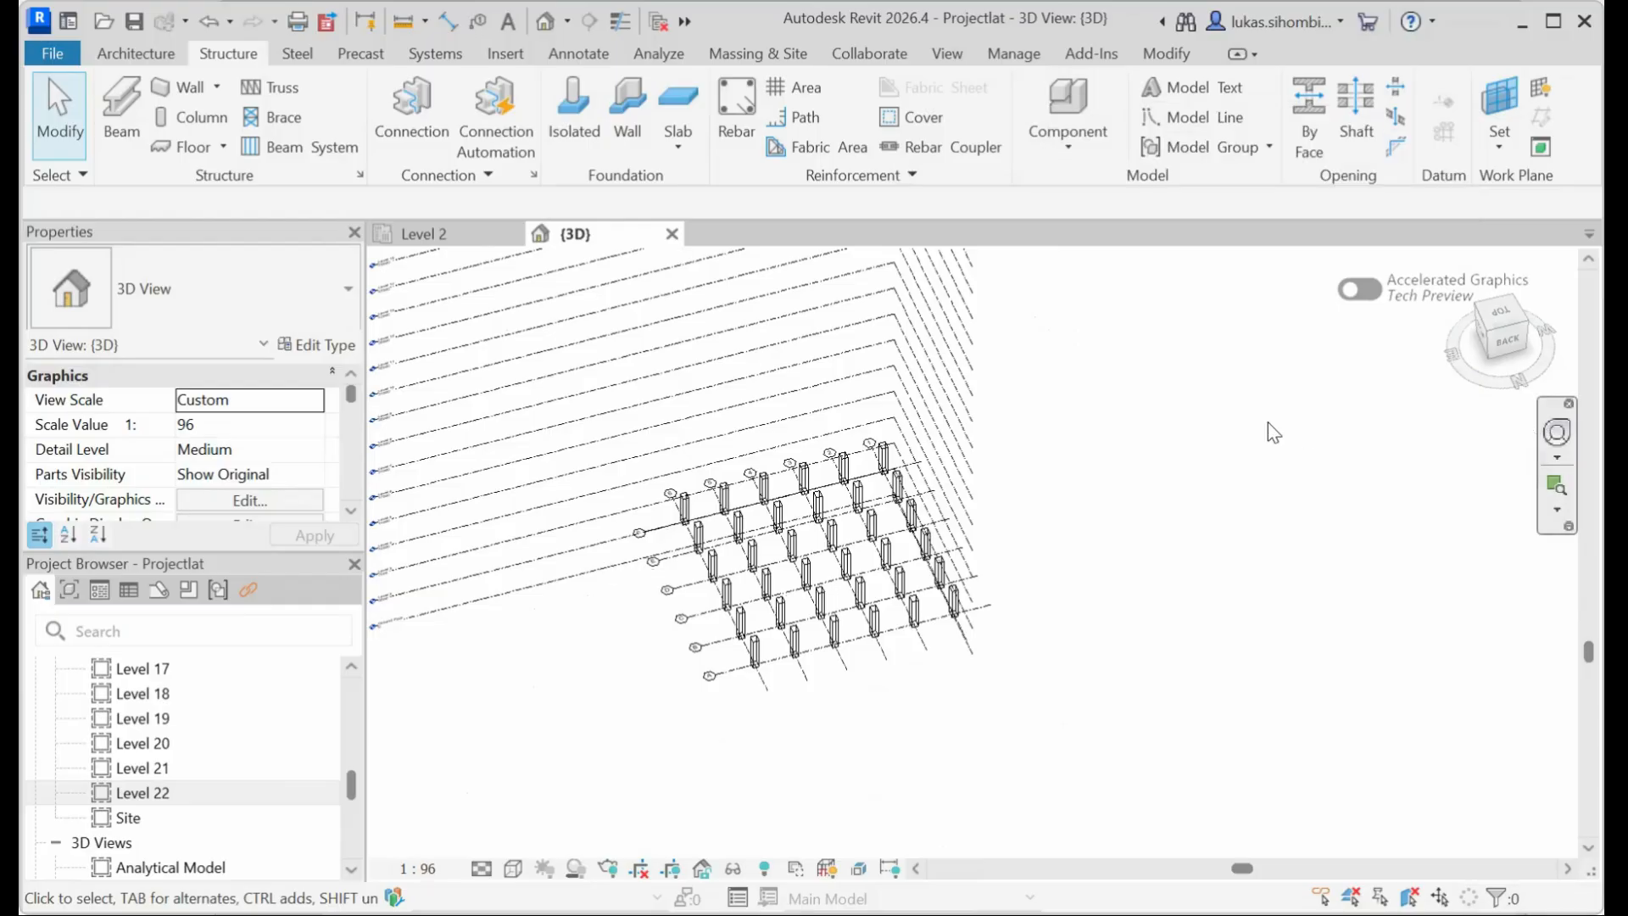
scroll(1258, 442, up, 2)
scroll(1482, 755, up, 2)
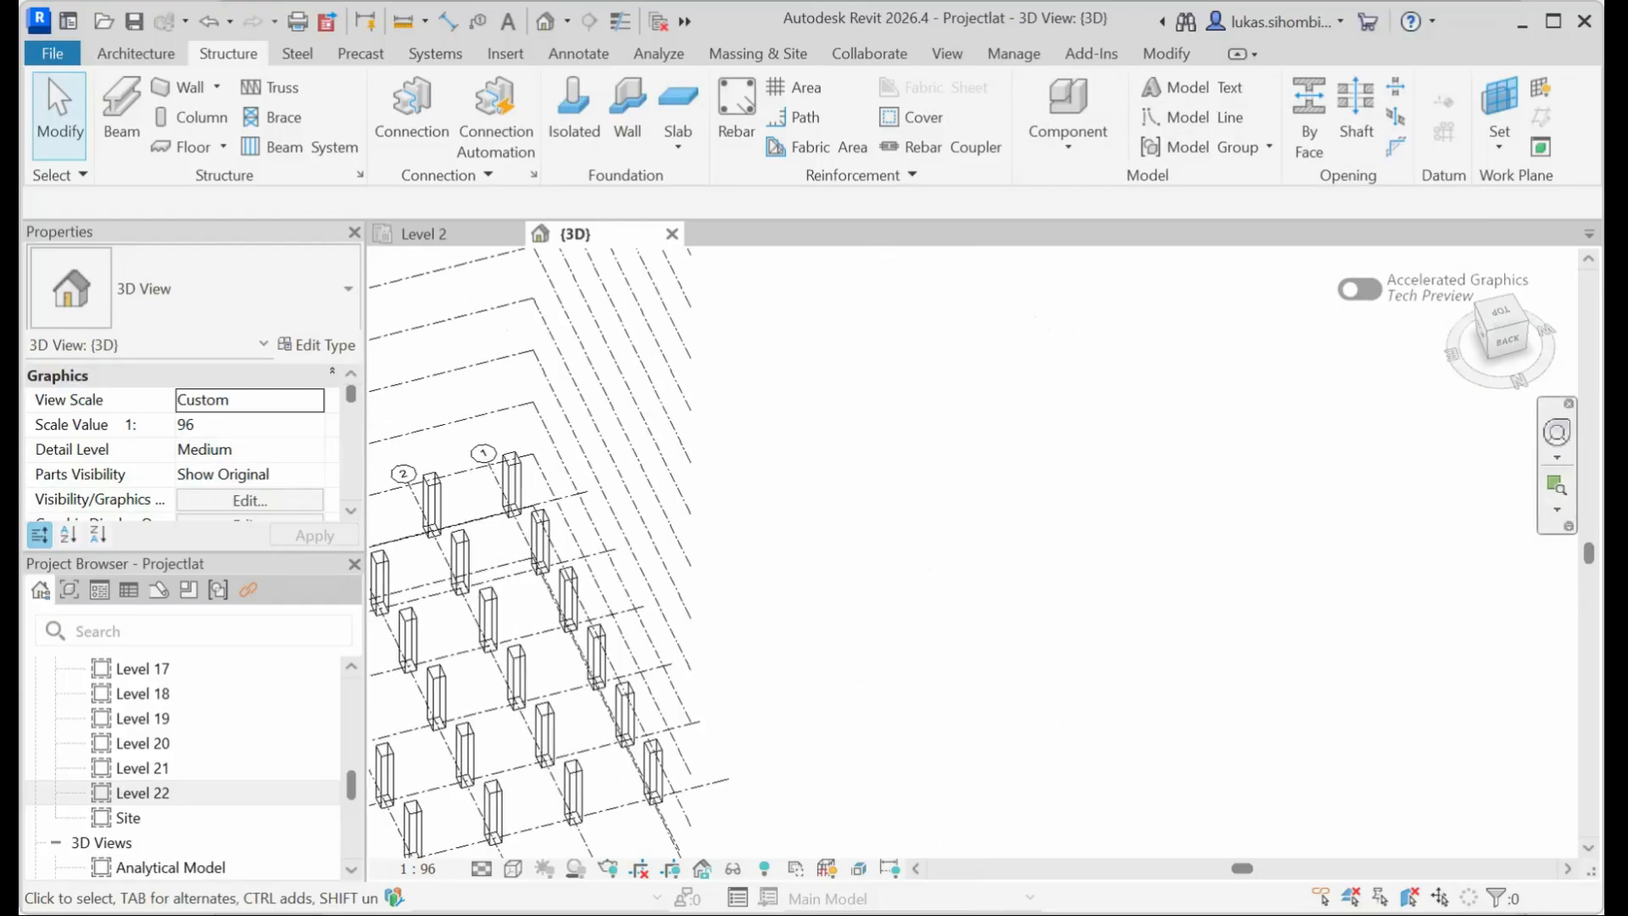
scroll(1492, 746, up, 2)
drag(1242, 868, 1163, 882)
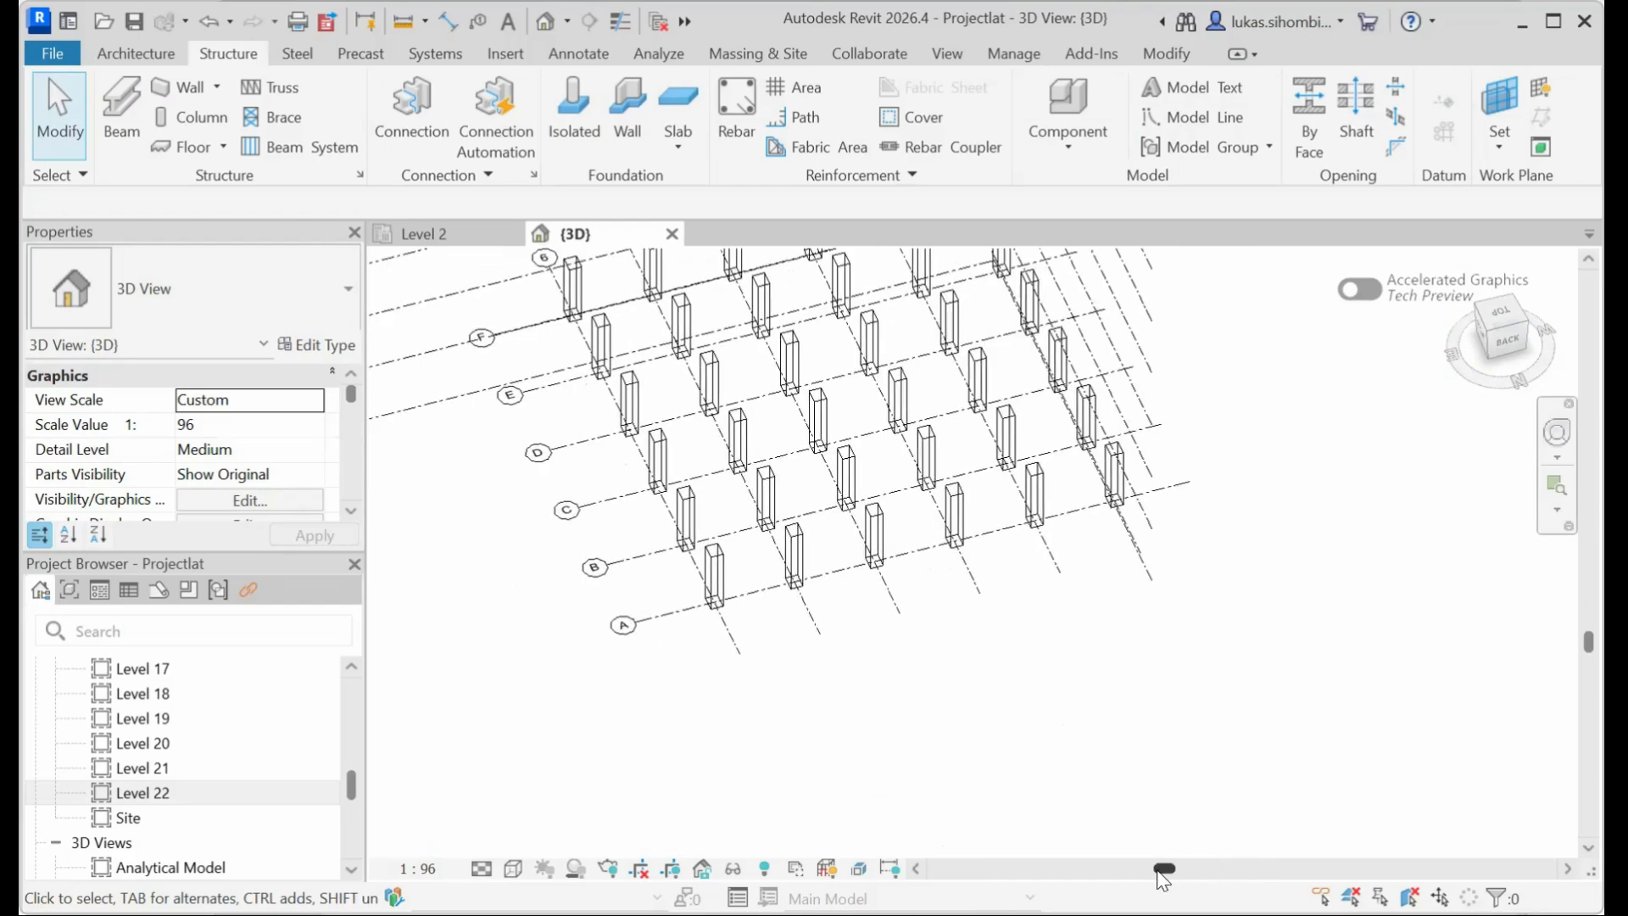
Inspect the level constraints, structural material and phasing properties of the columns at grid intersections C-6 and D-6.
click(659, 458)
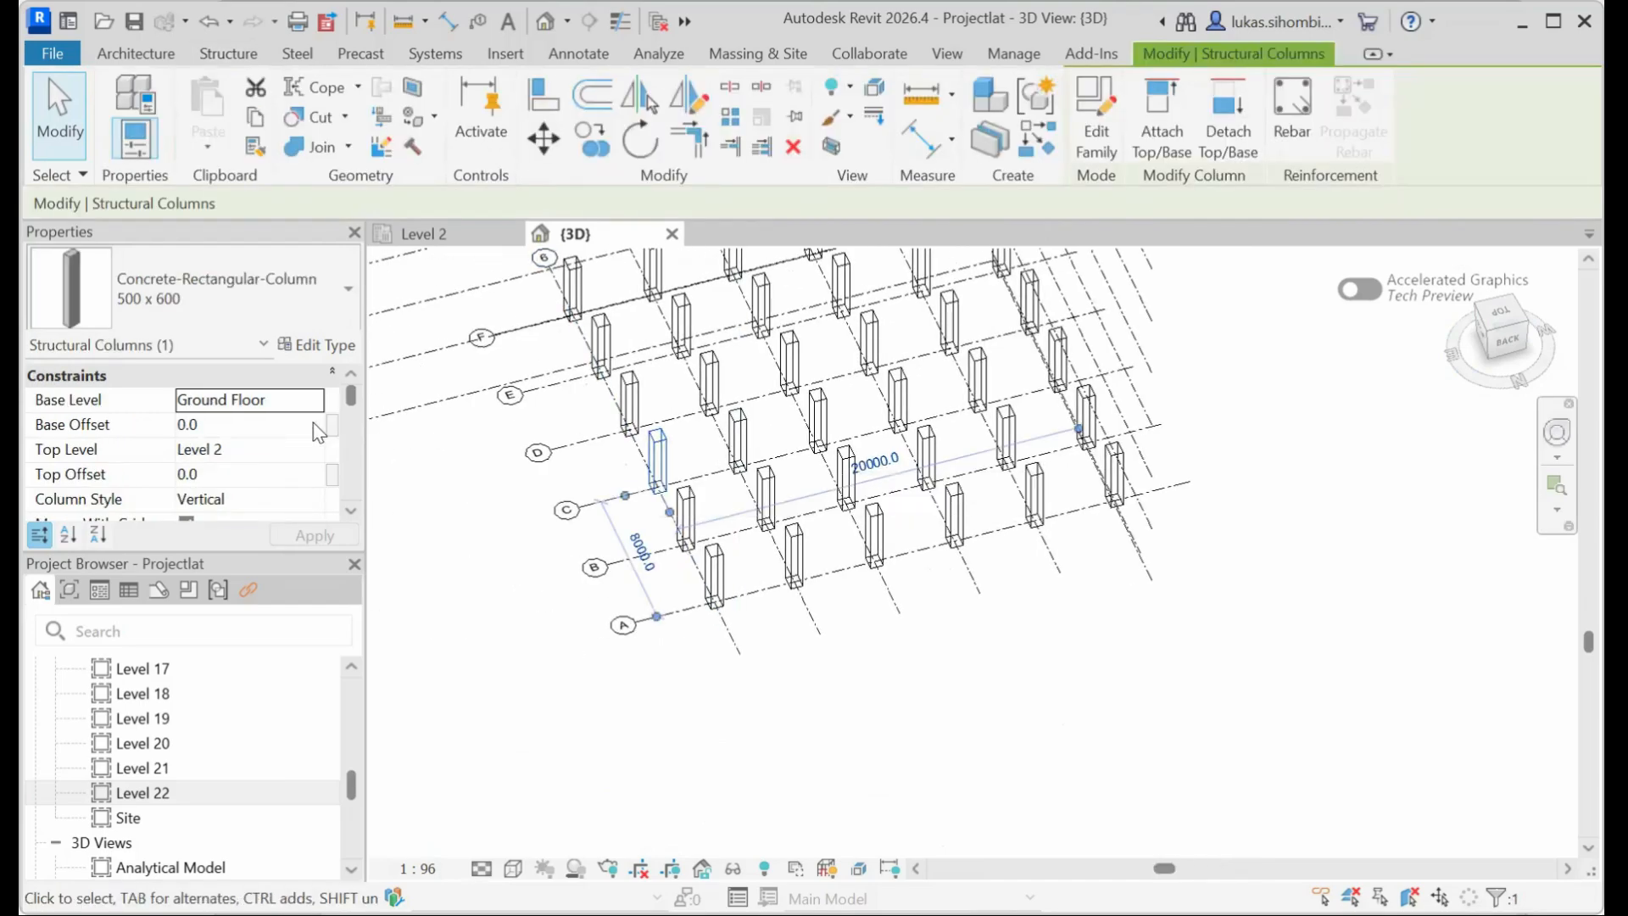
click(275, 401)
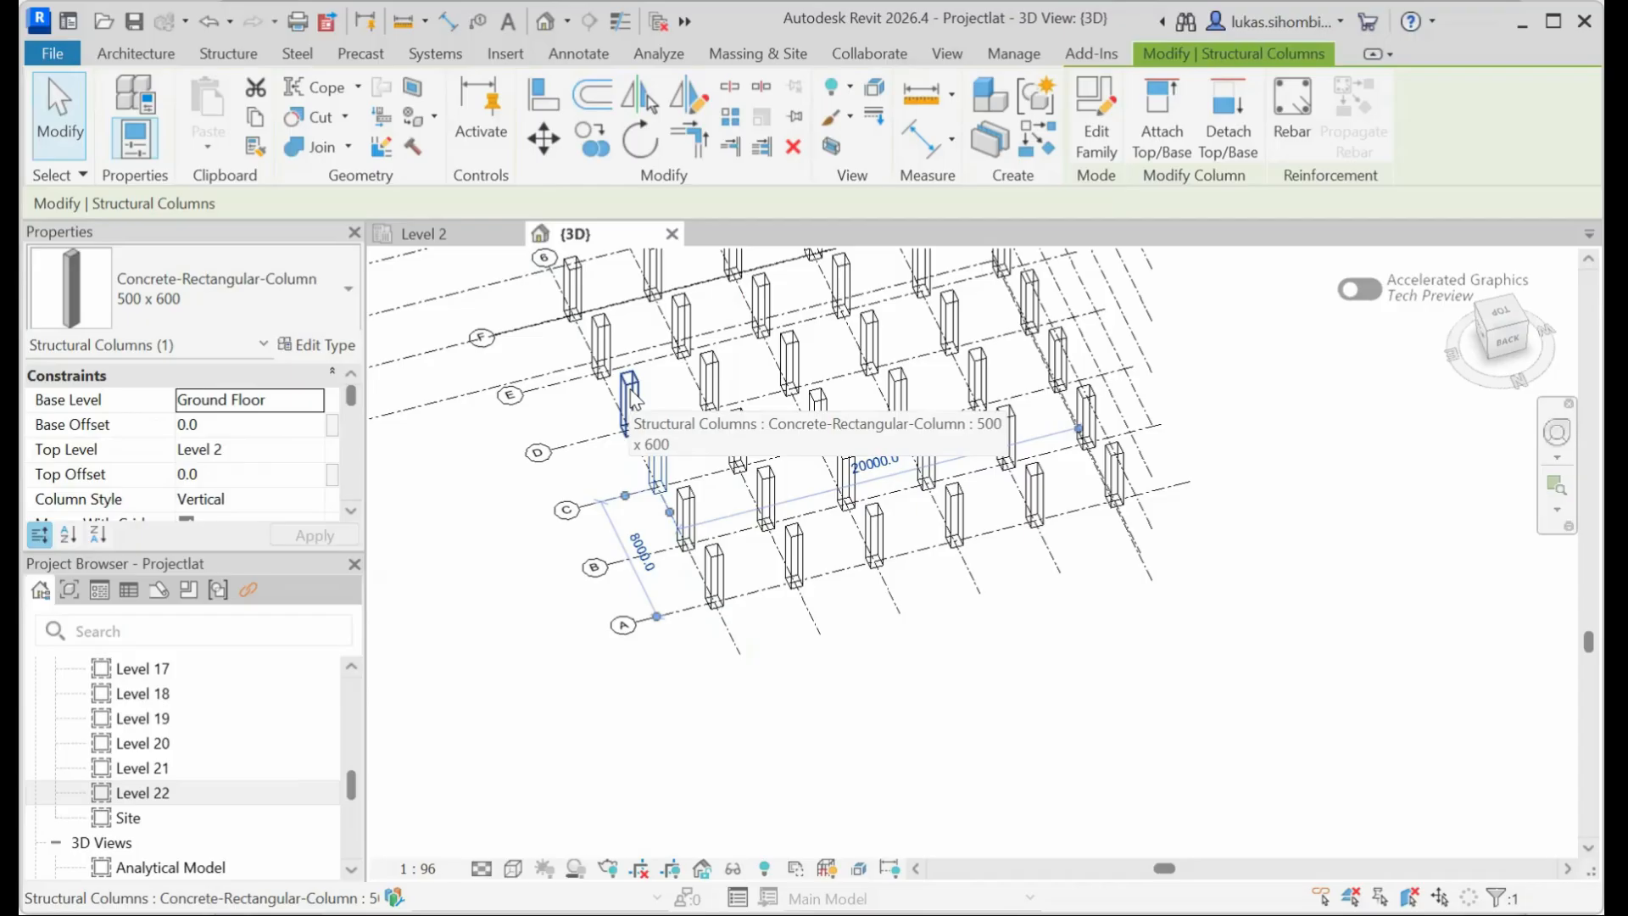
scroll(276, 464, down, 5)
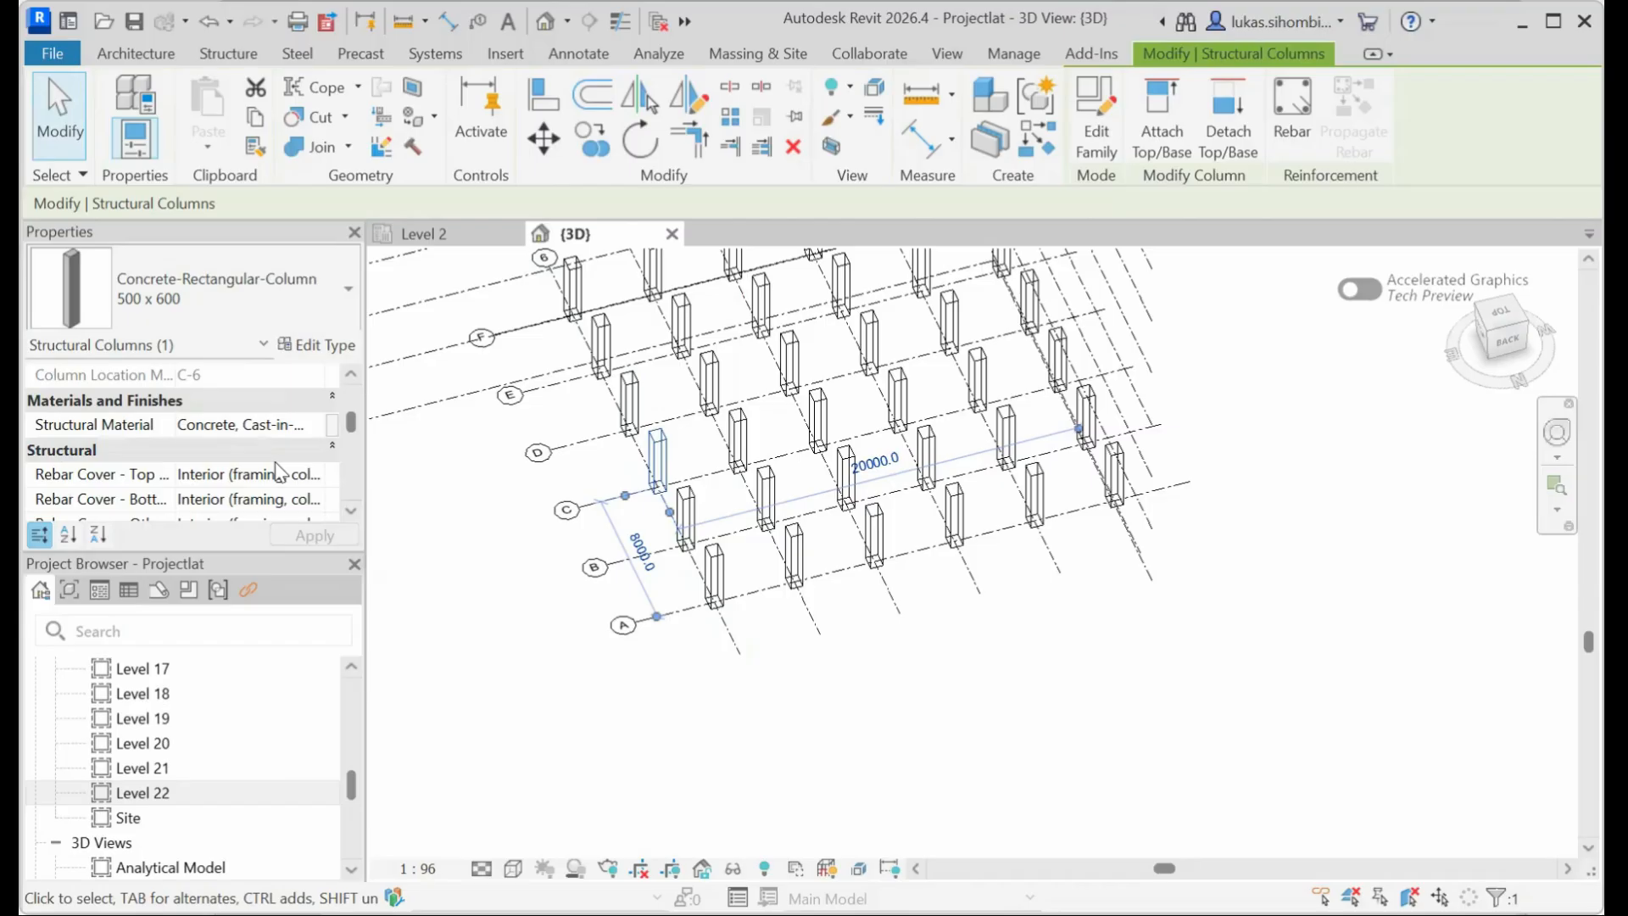
click(629, 405)
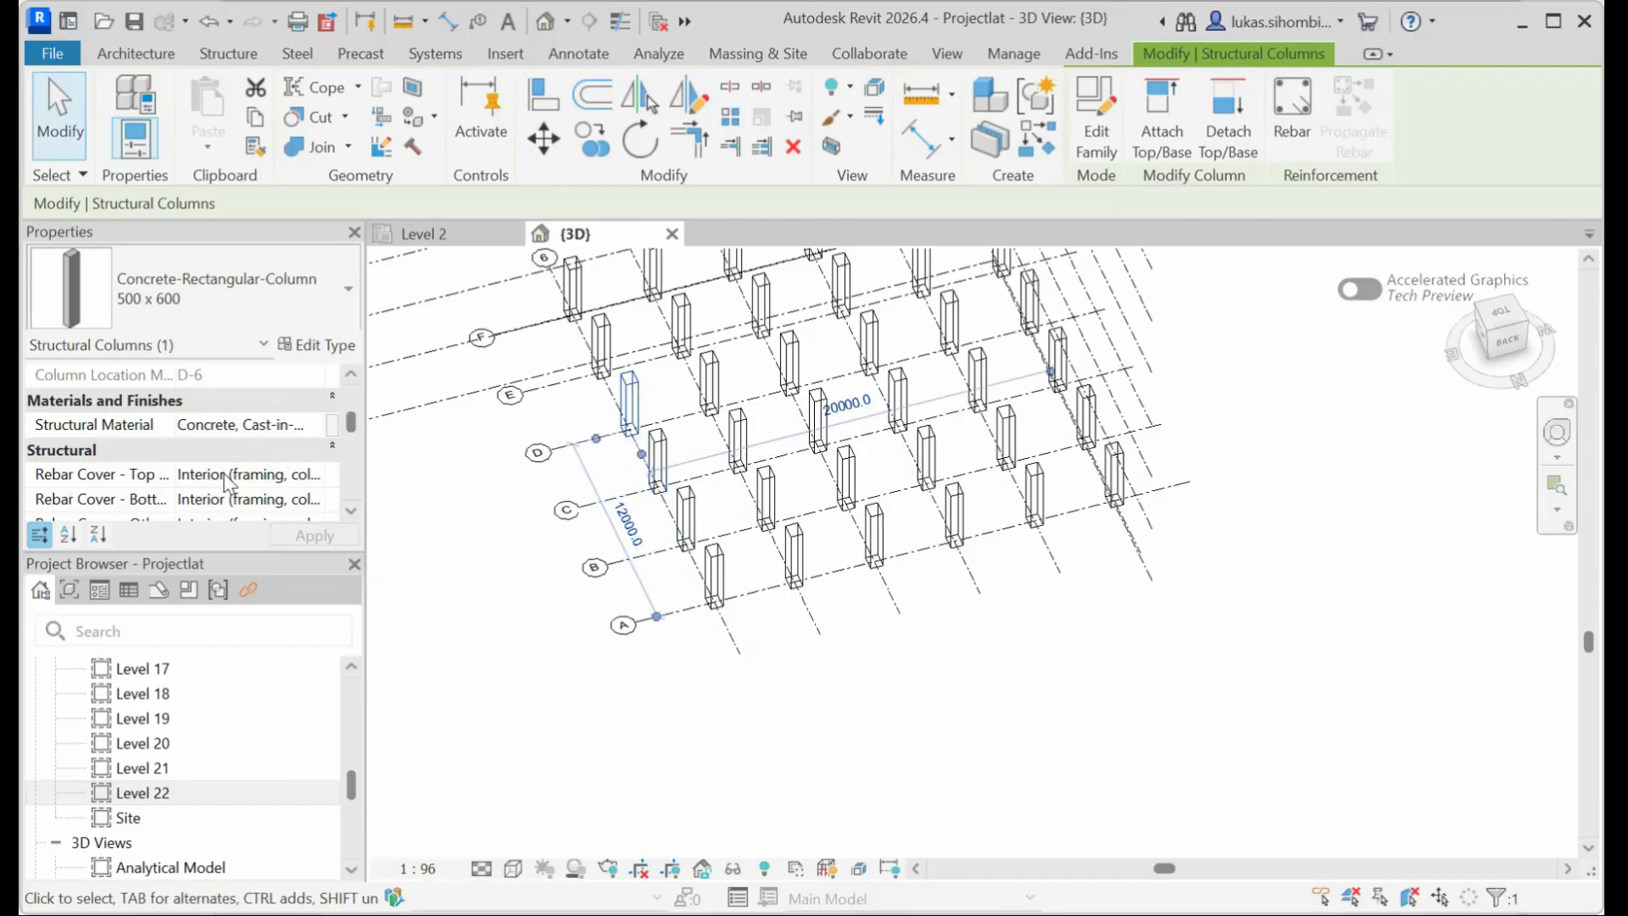
click(211, 424)
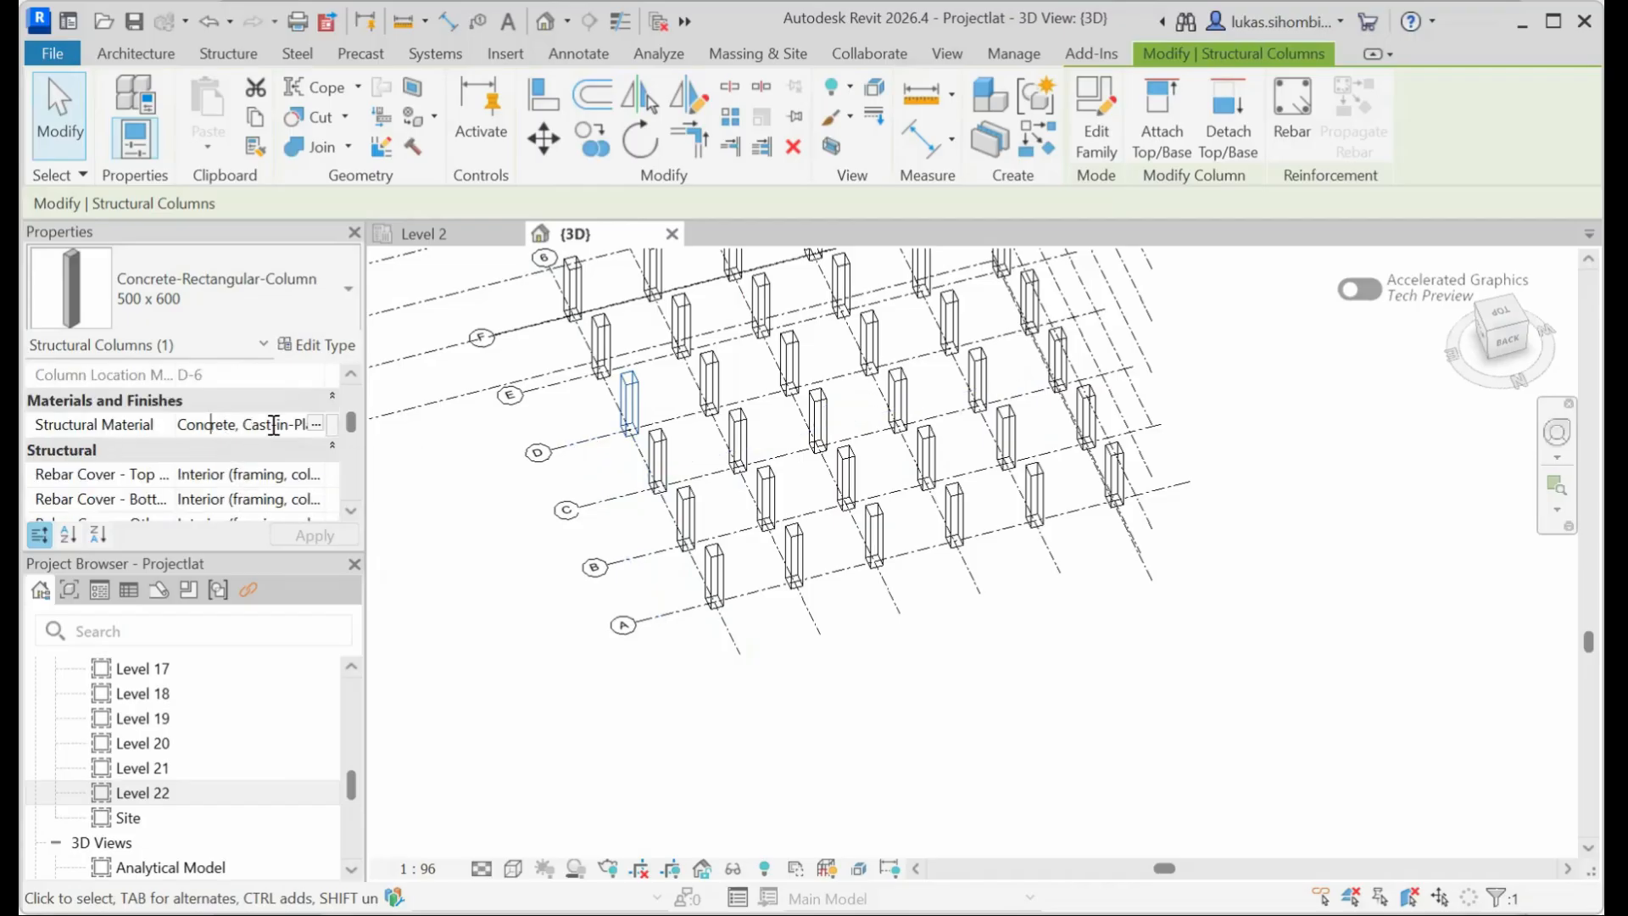
click(334, 443)
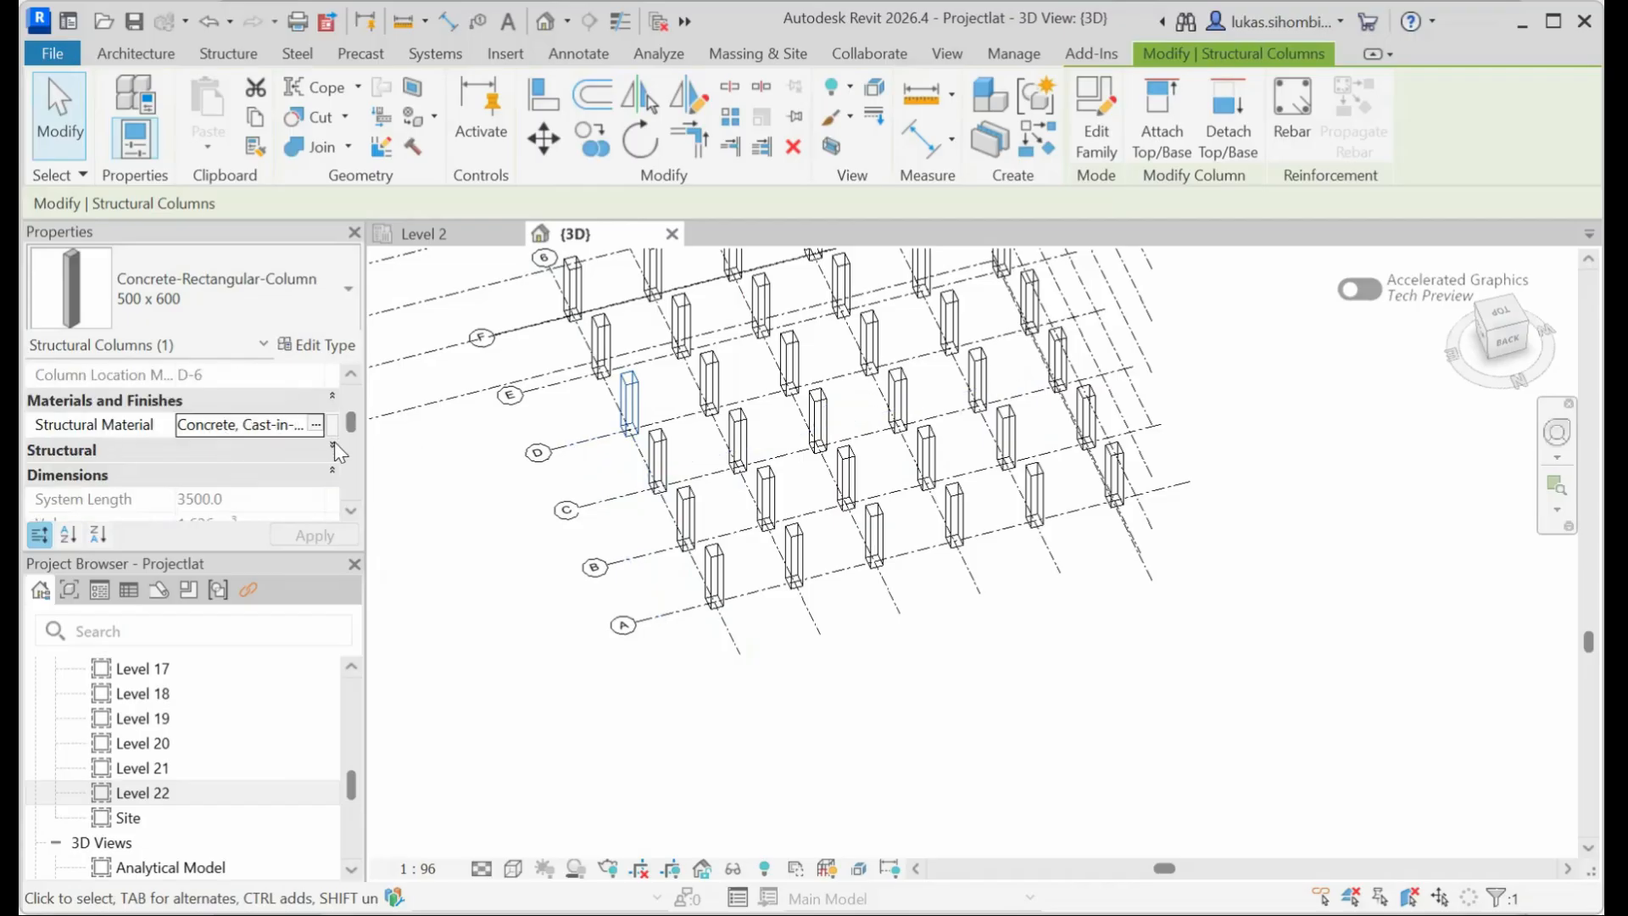
scroll(196, 495, down, 8)
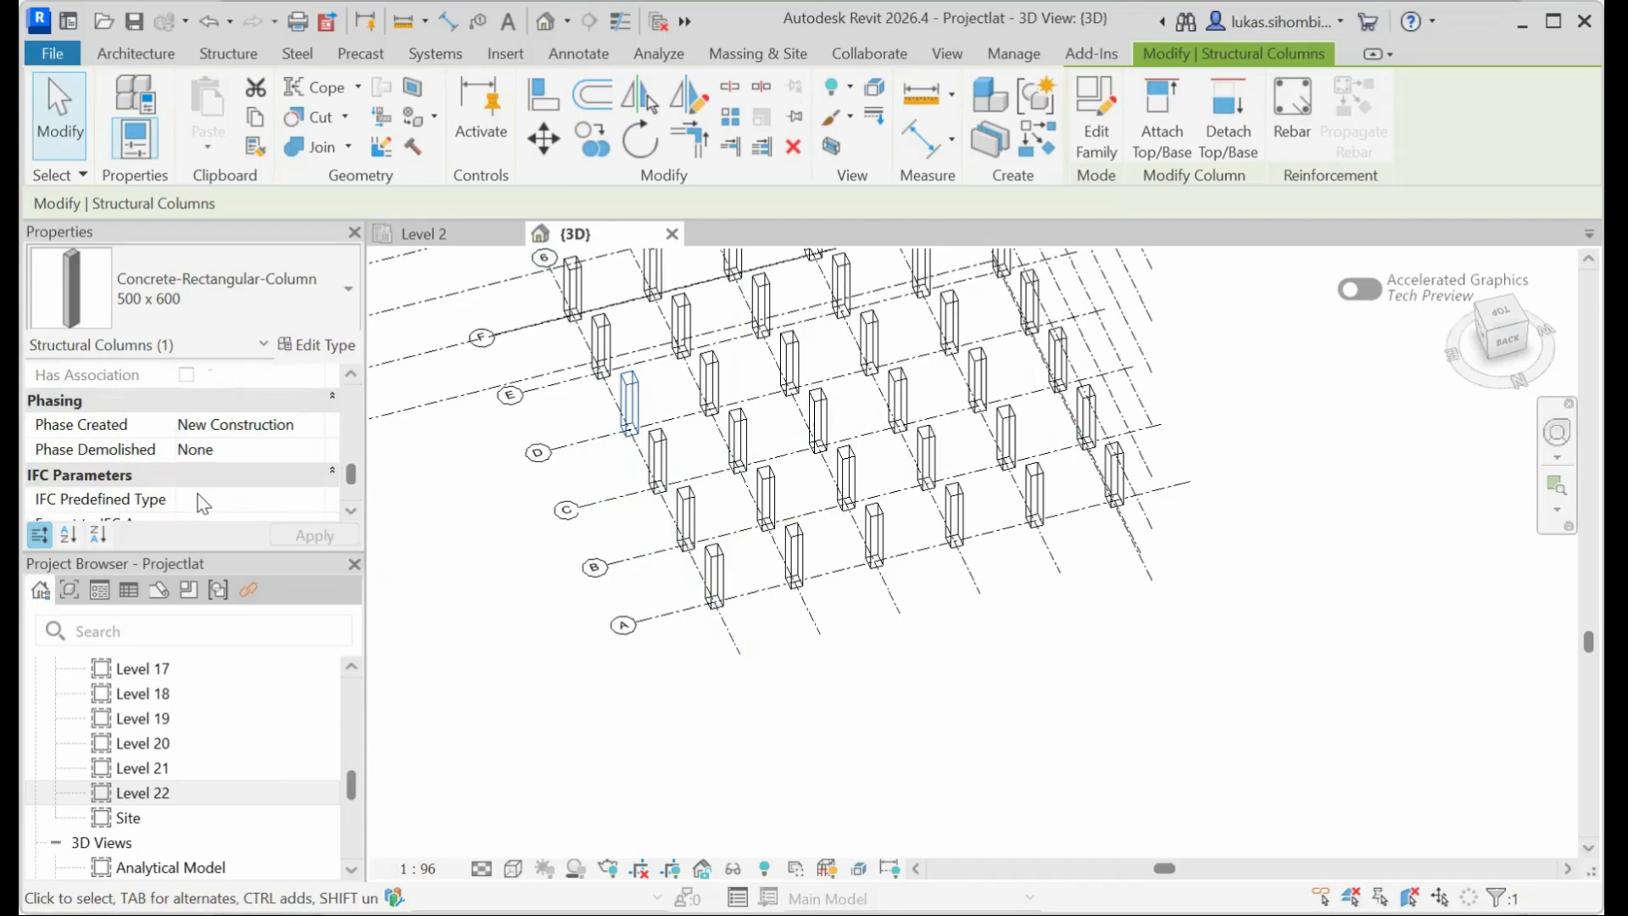
Inspect the identity data and level constraints of the column at D-6 and the available view scales.
scroll(195, 496, up, 8)
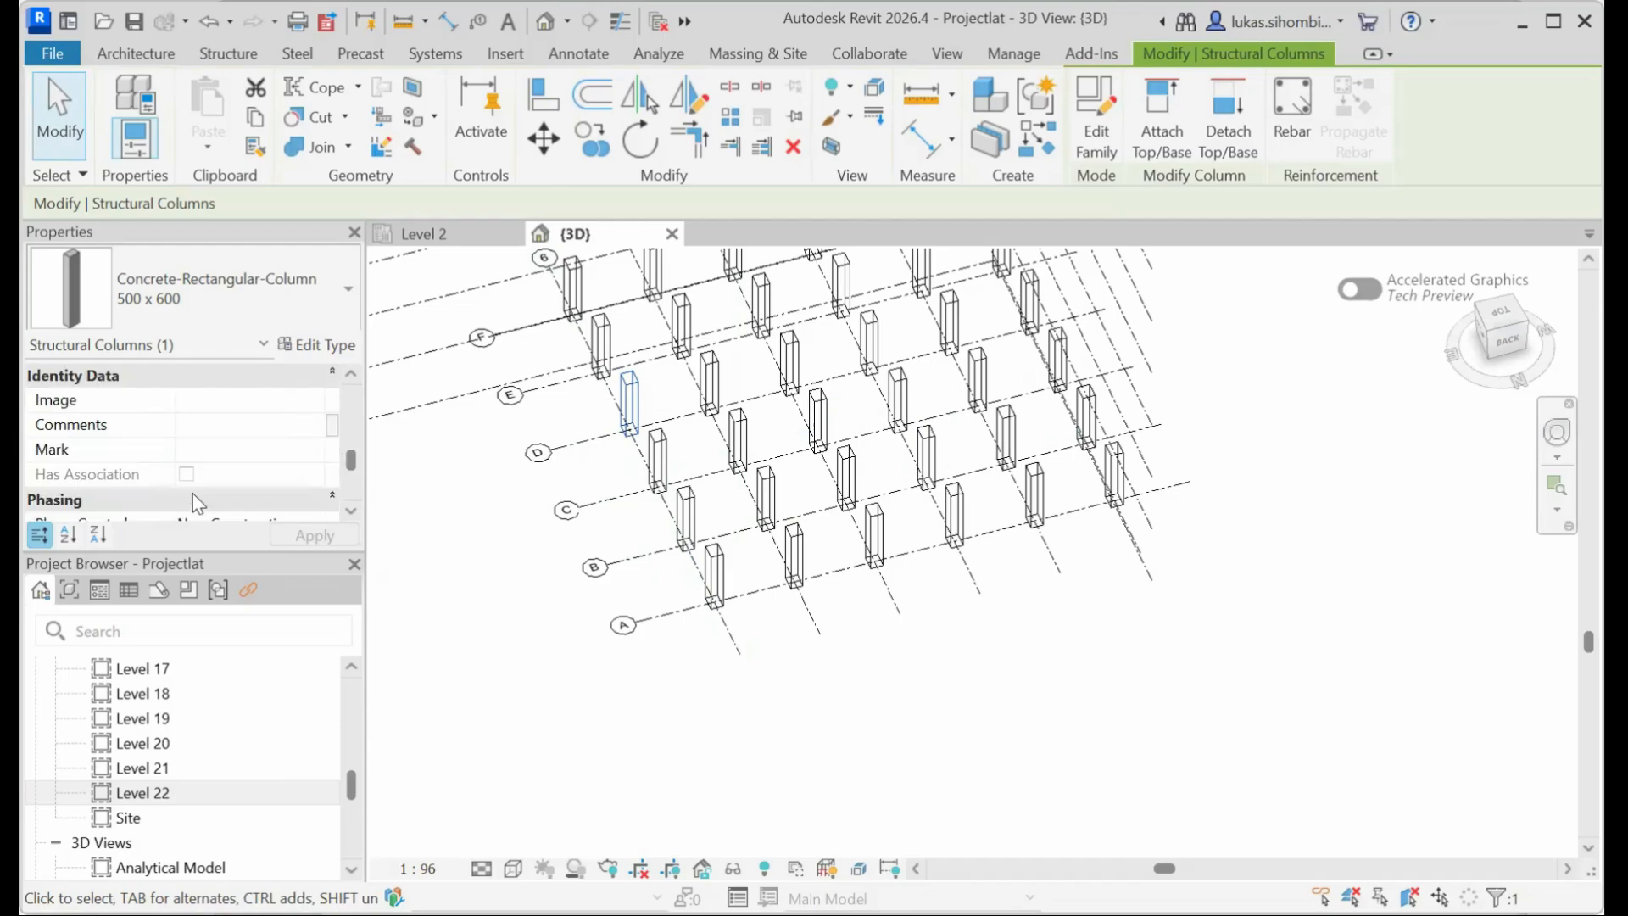
scroll(196, 501, up, 2)
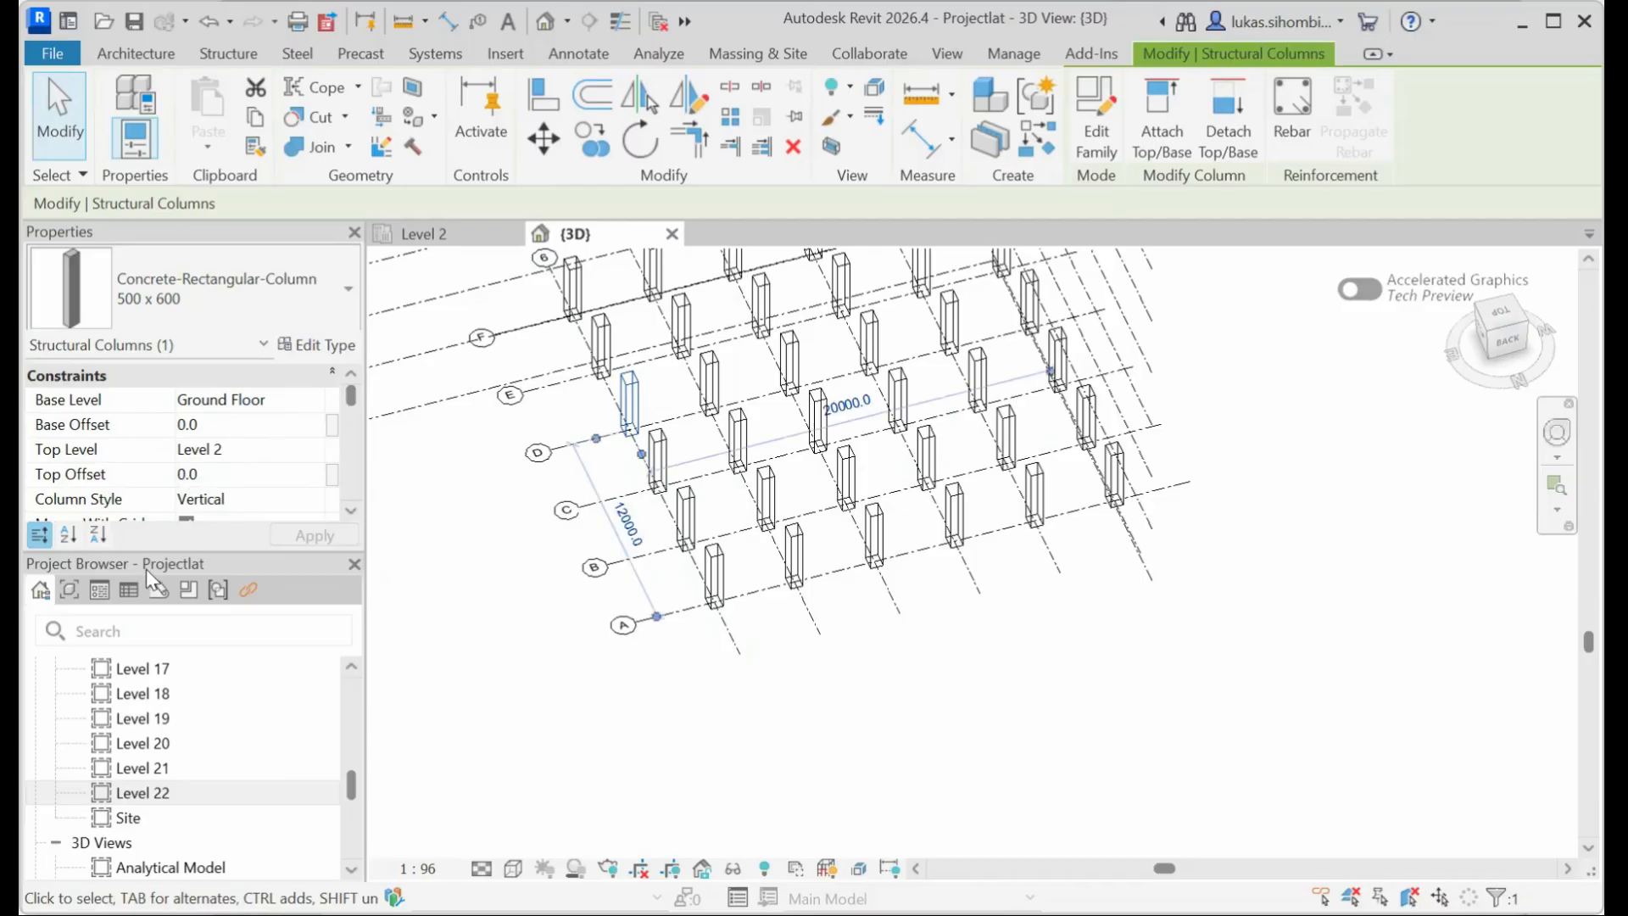
key(Escape)
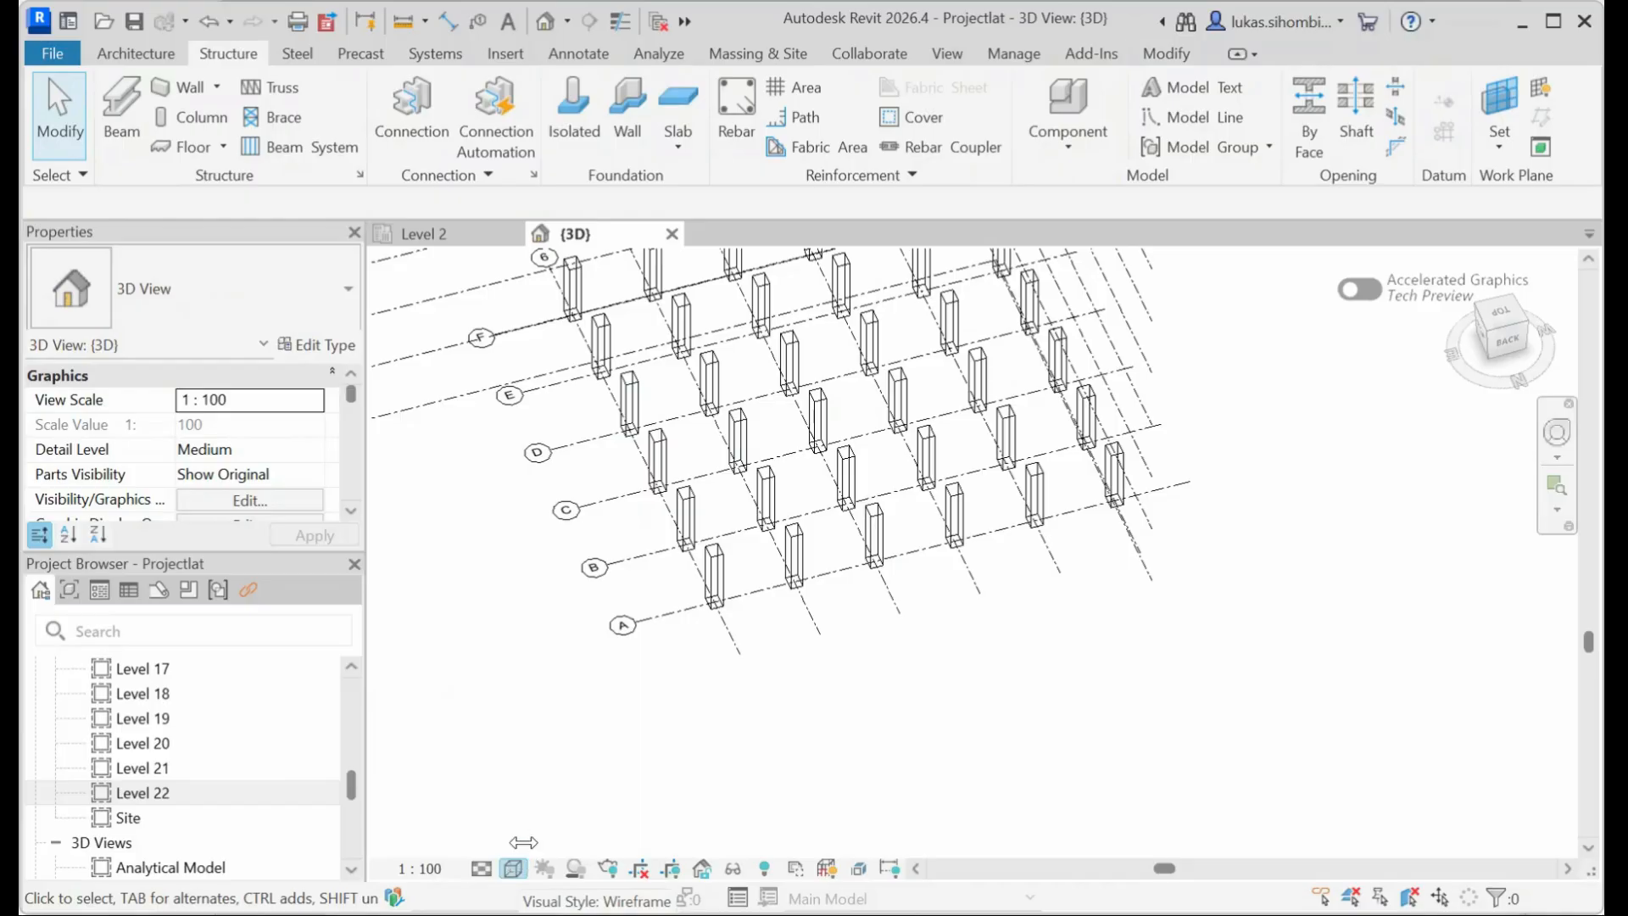
click(423, 867)
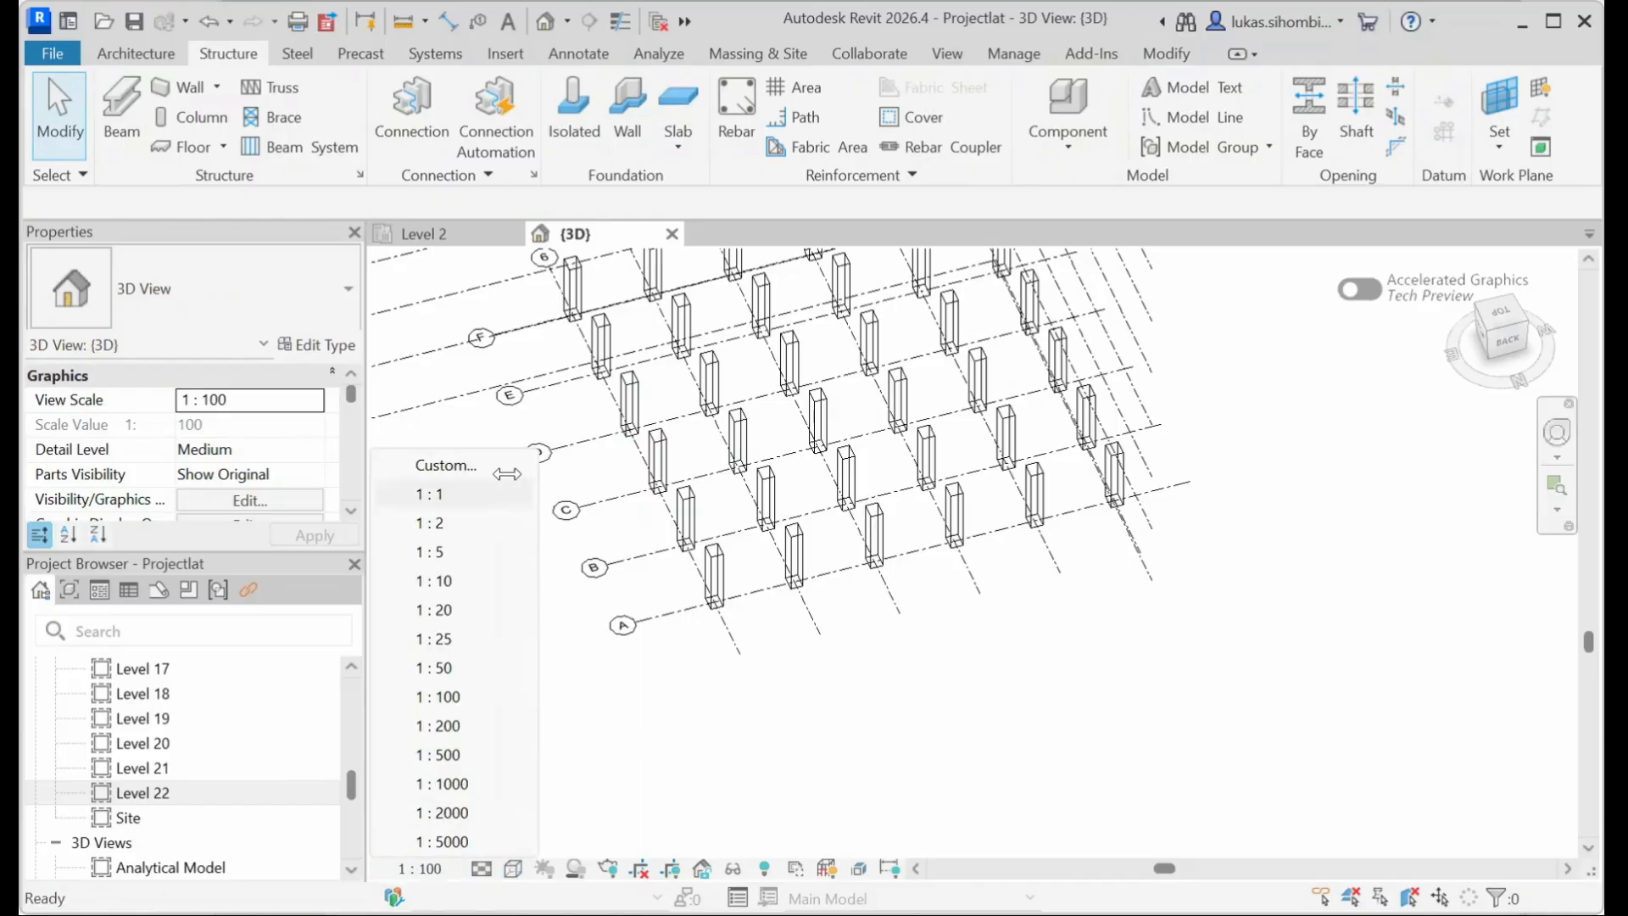
click(629, 759)
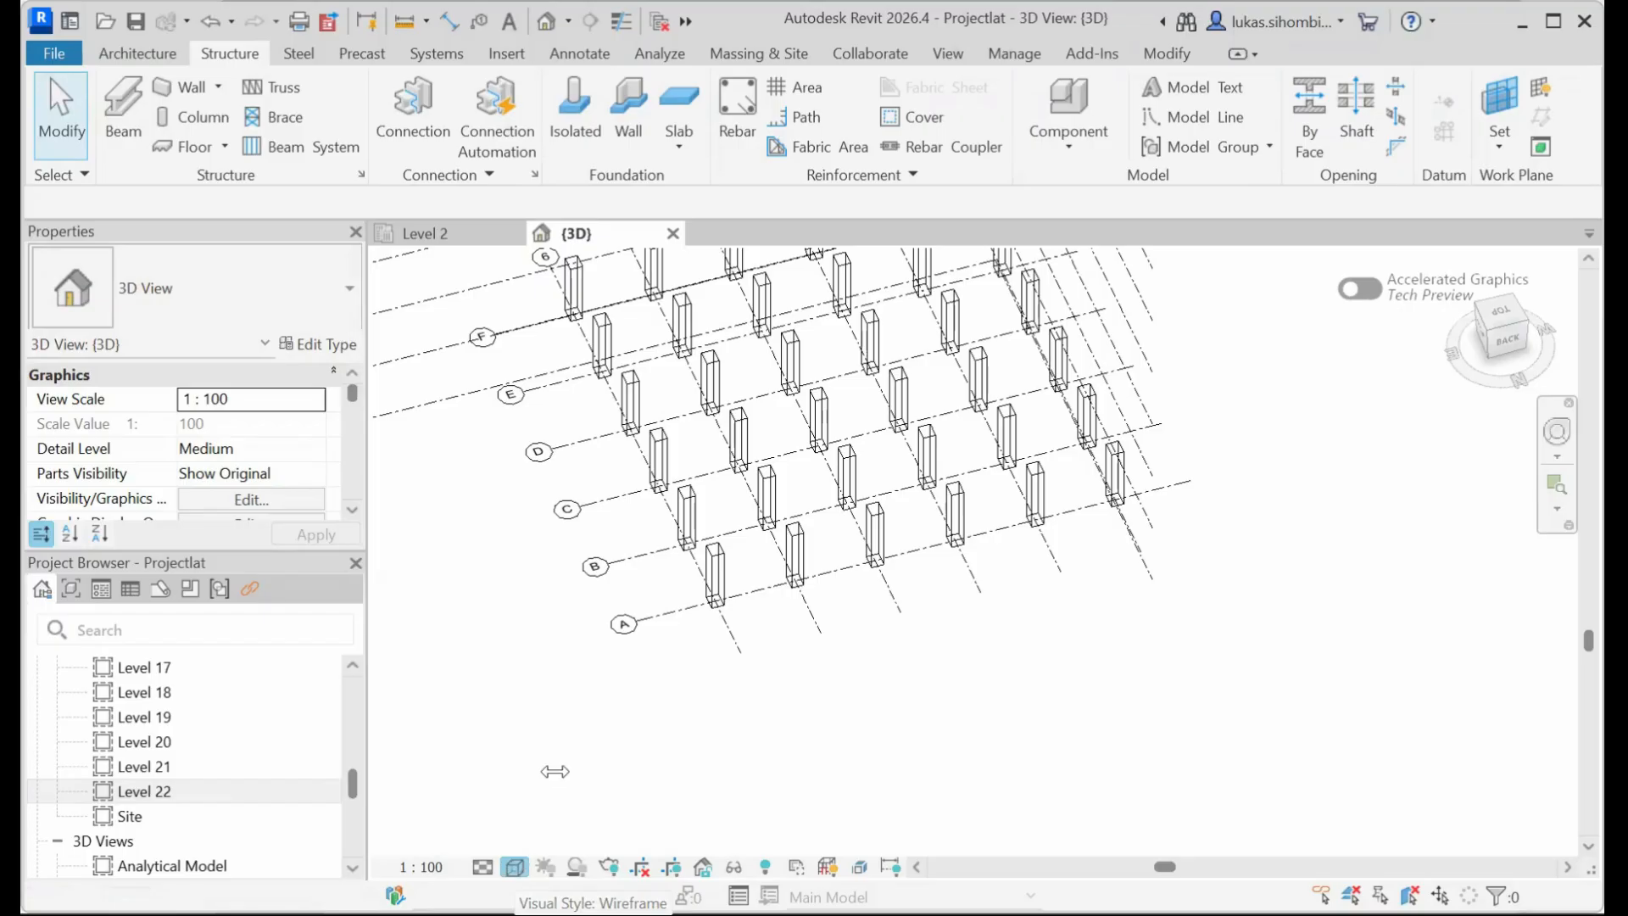
Set the 3D view's visual style to Wireframe and select the column at grid intersection C-6.
click(513, 866)
click(564, 719)
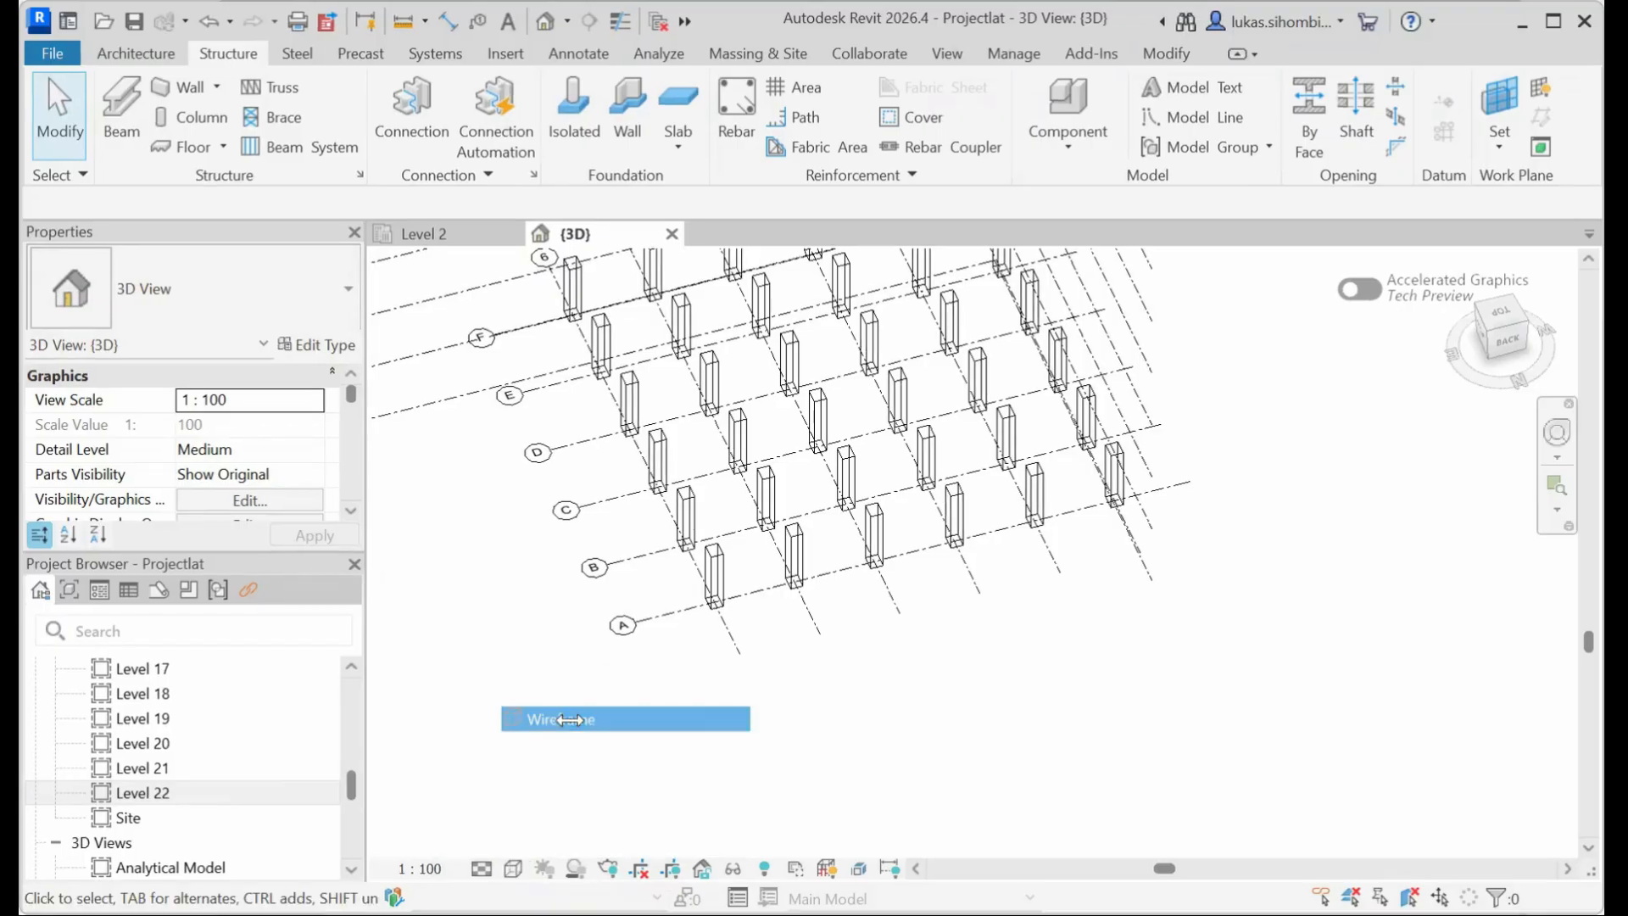
click(668, 464)
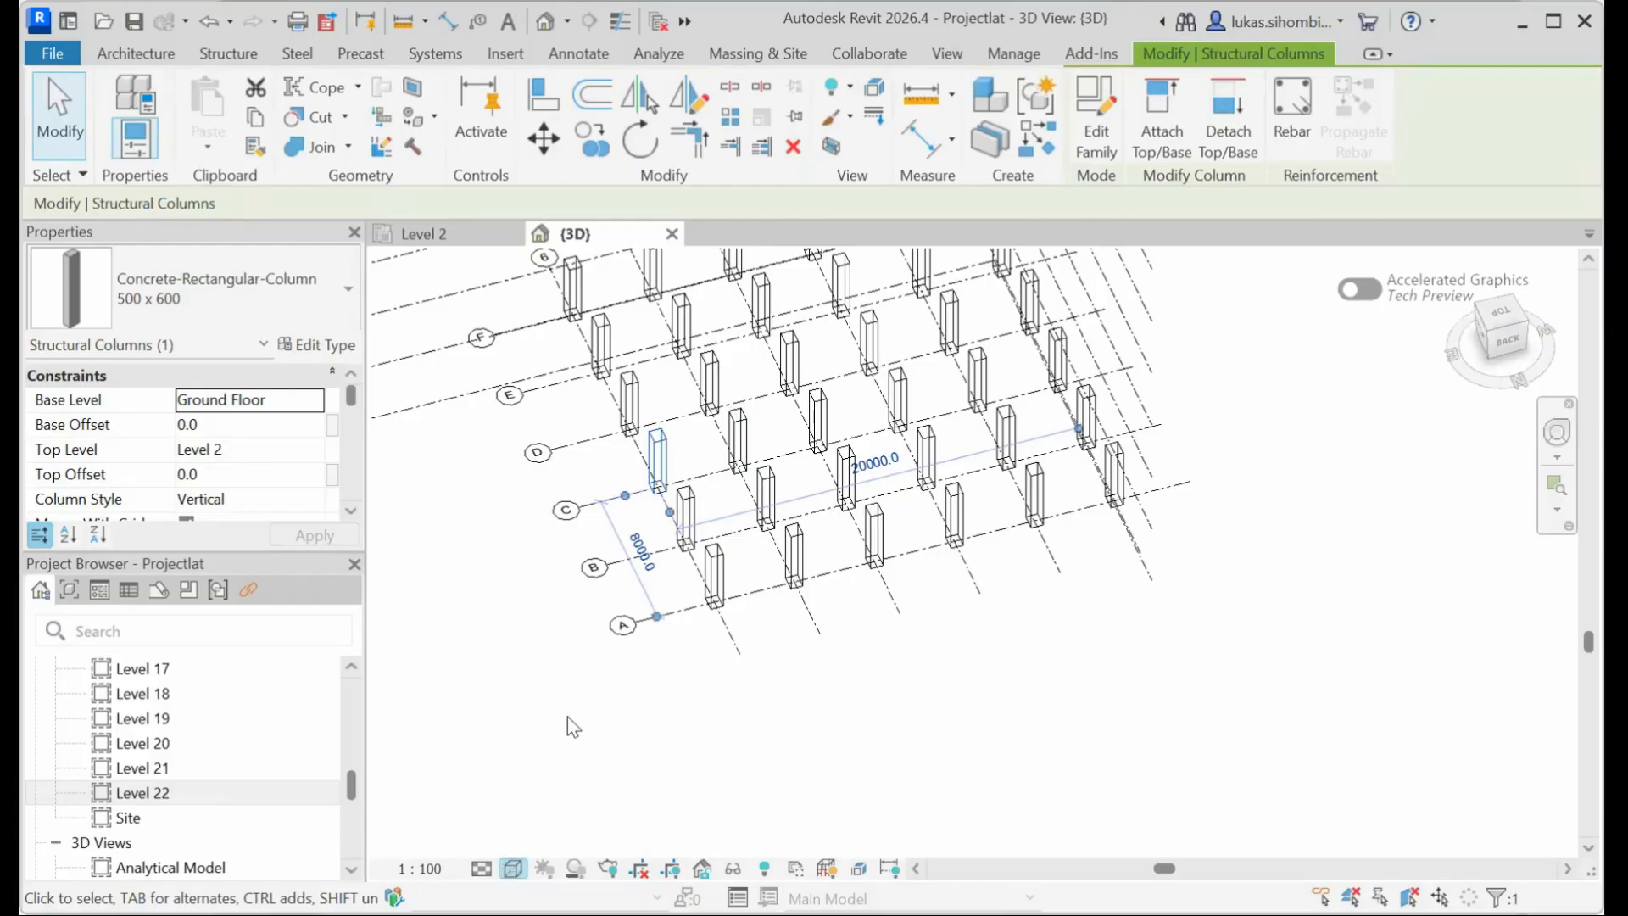
Set the 3D view's style to Hidden Line in the Graphic Display Options.
click(512, 865)
click(577, 684)
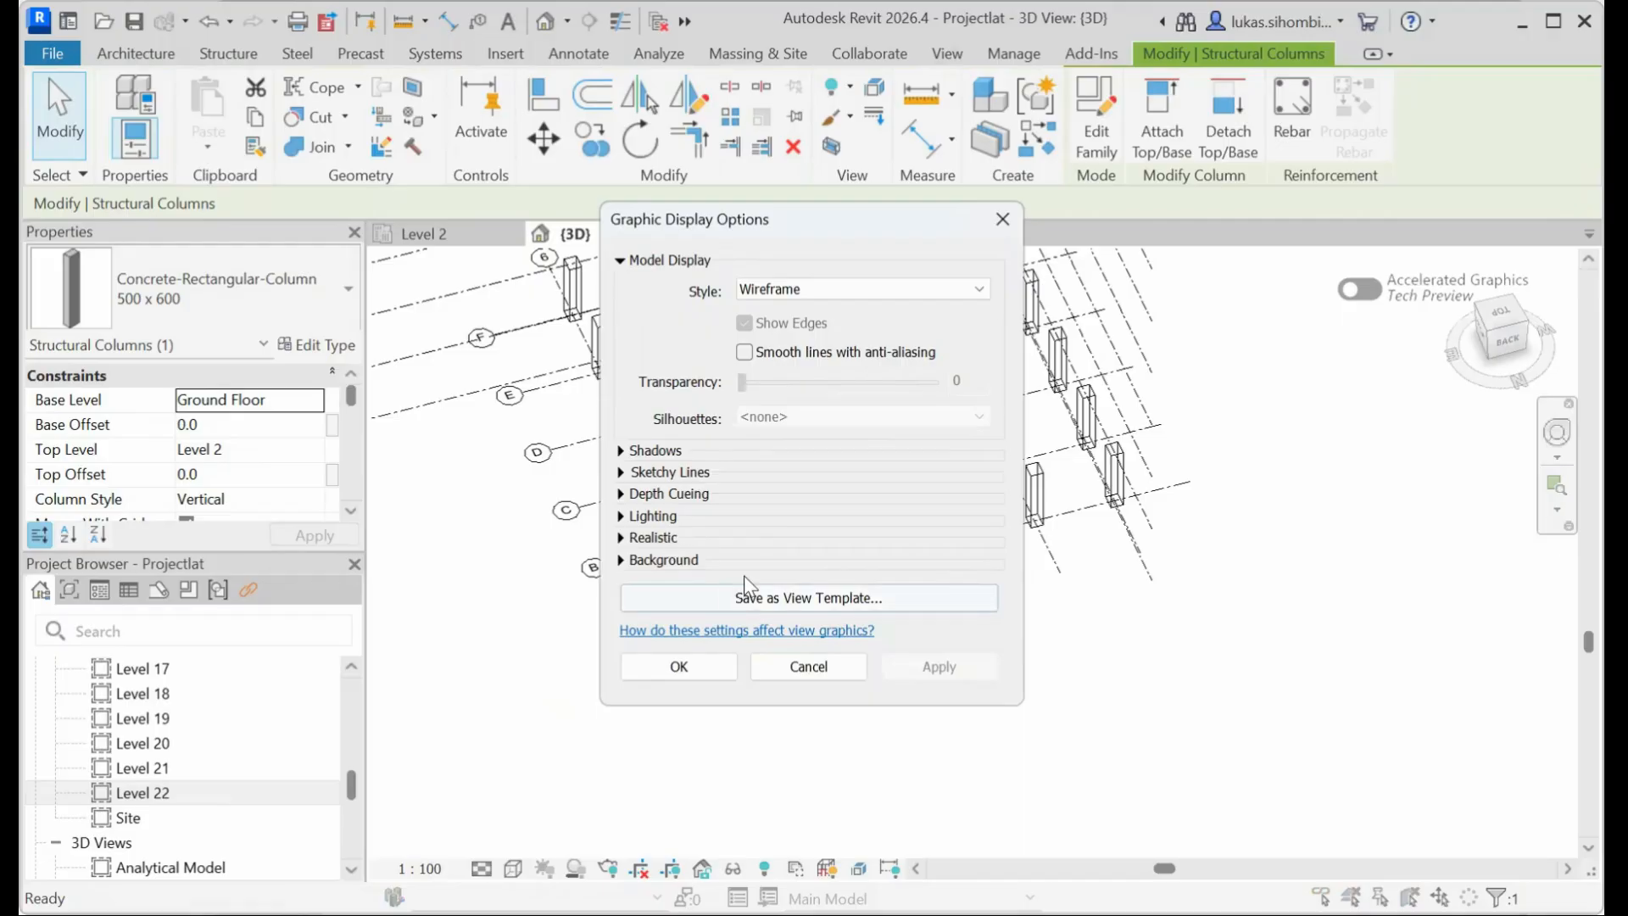
click(979, 291)
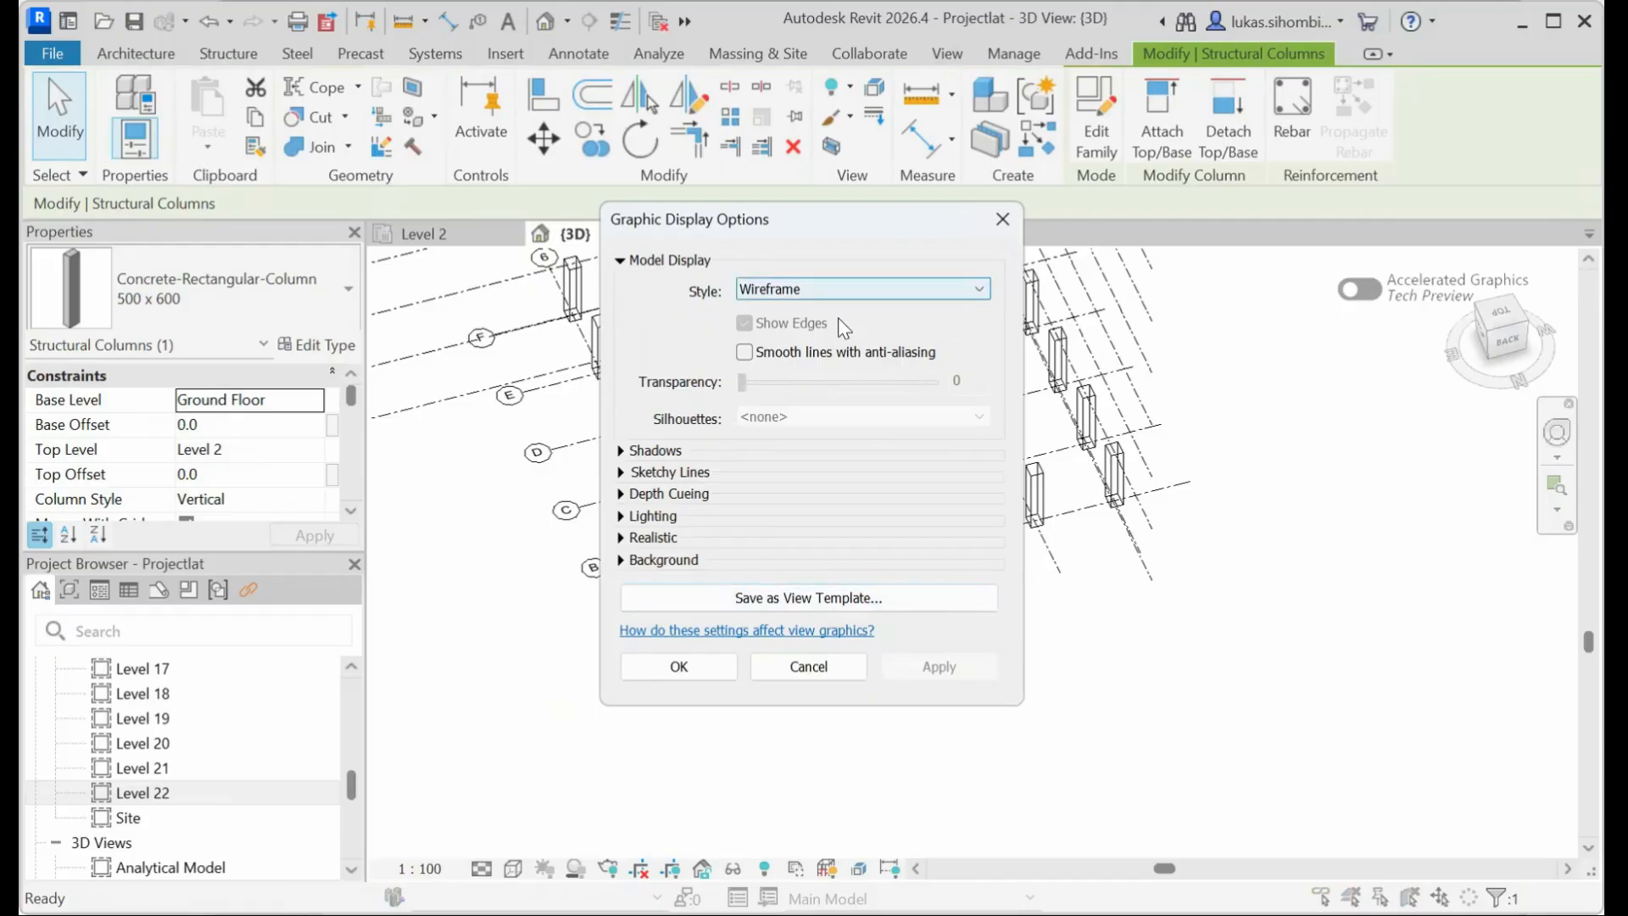
click(840, 325)
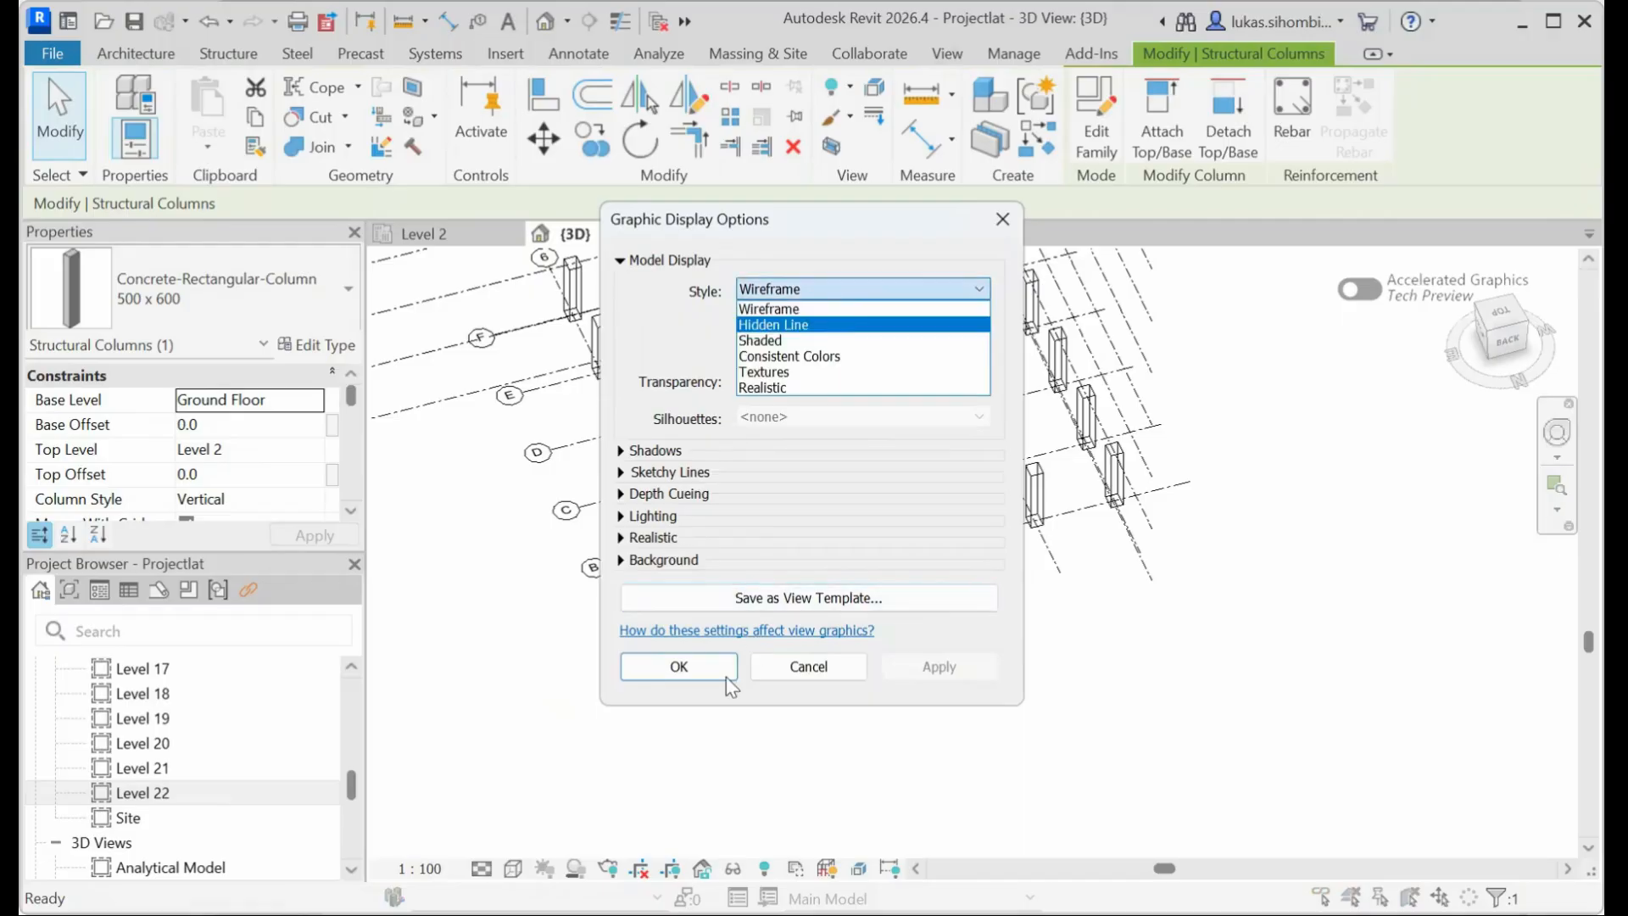
click(678, 666)
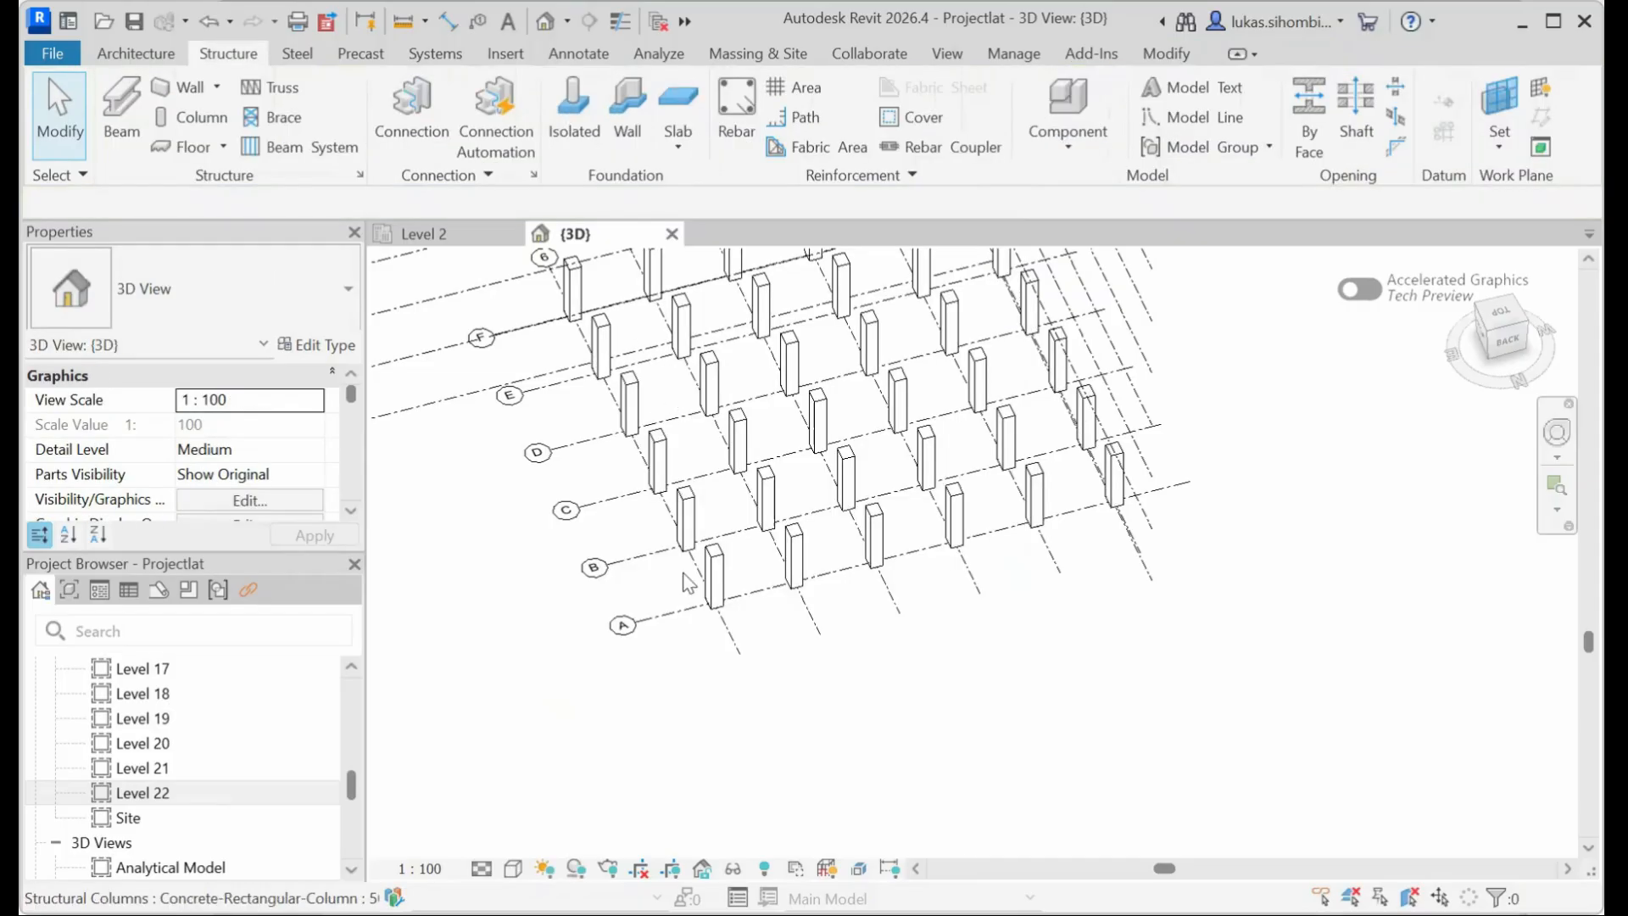
Select the columns at C-6 and A-6 in turn and set the 3D view's visual style to Realistic.
click(514, 869)
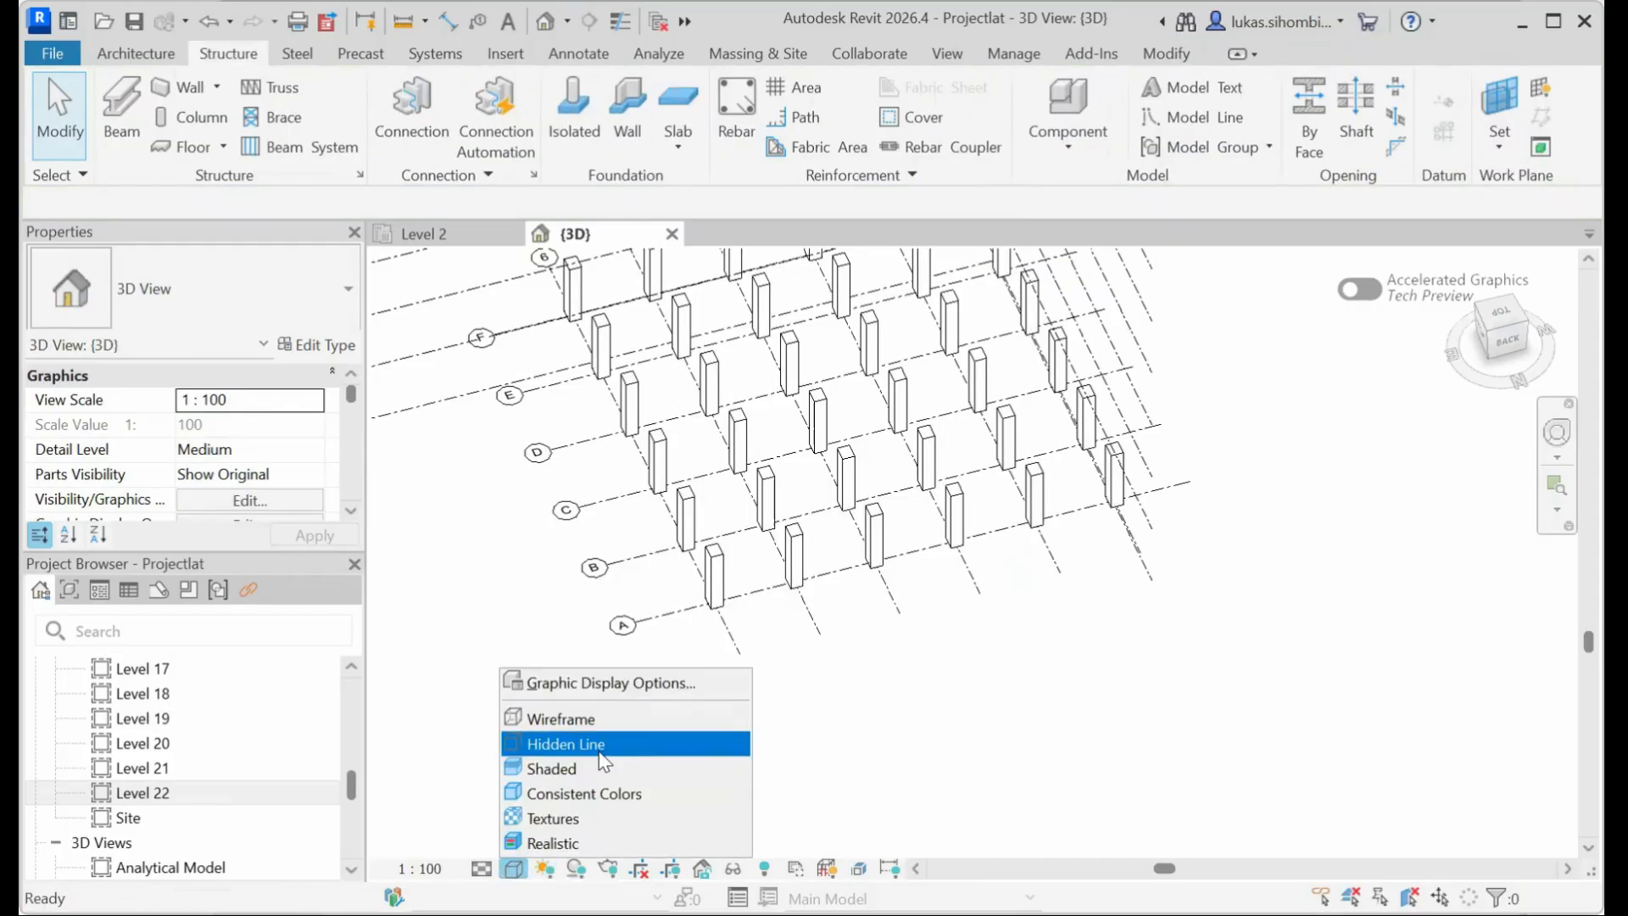
click(661, 459)
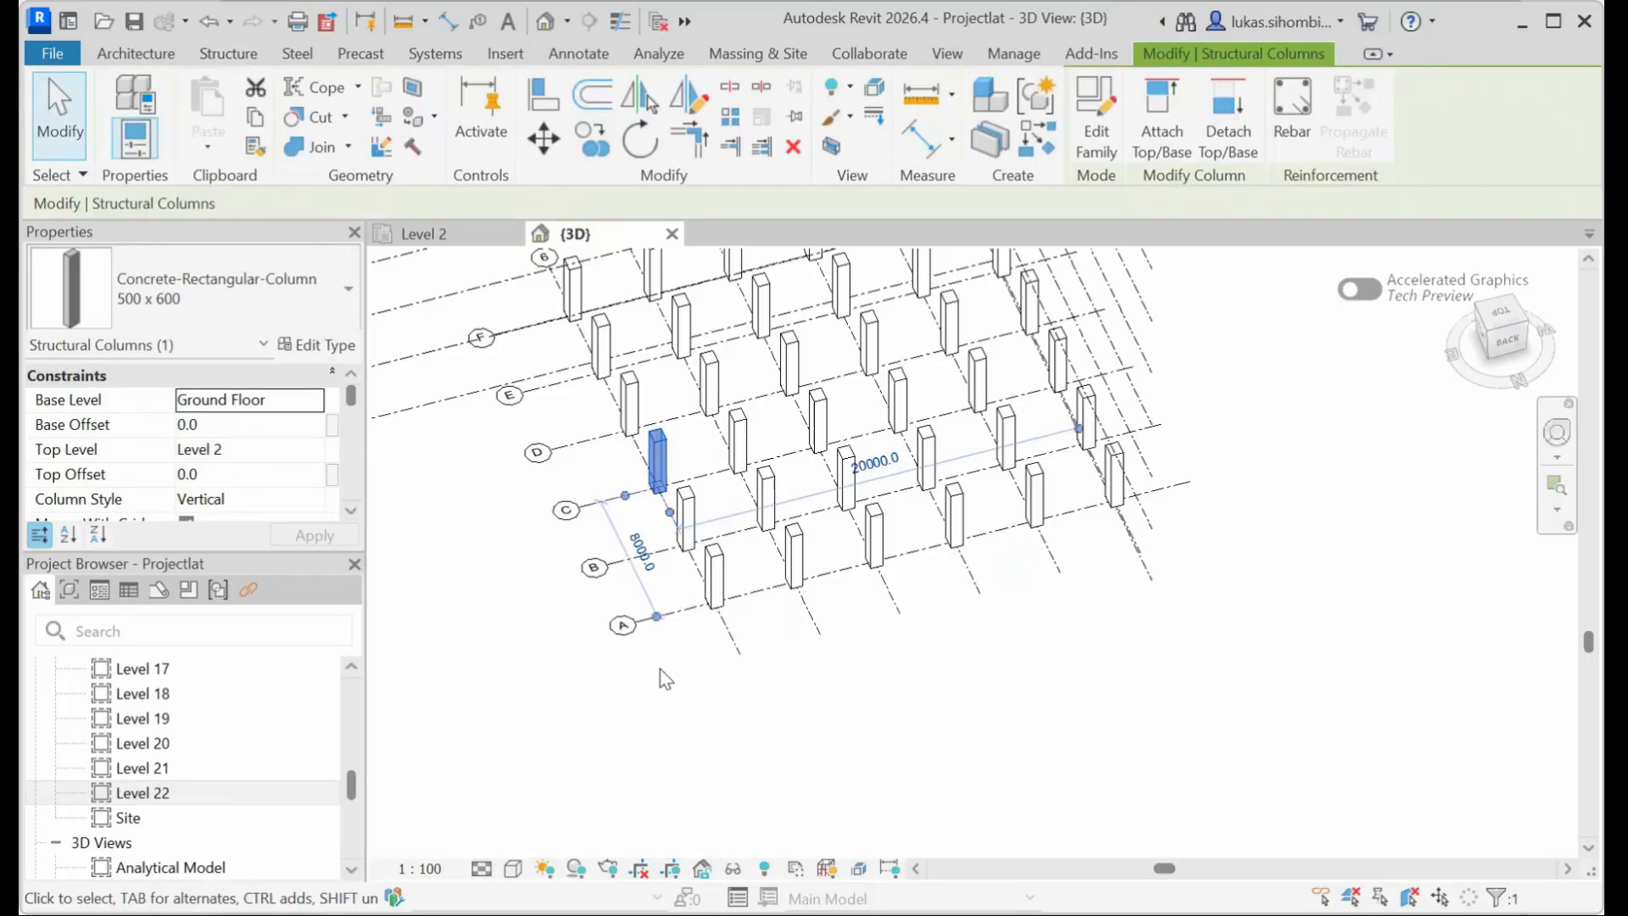
click(719, 602)
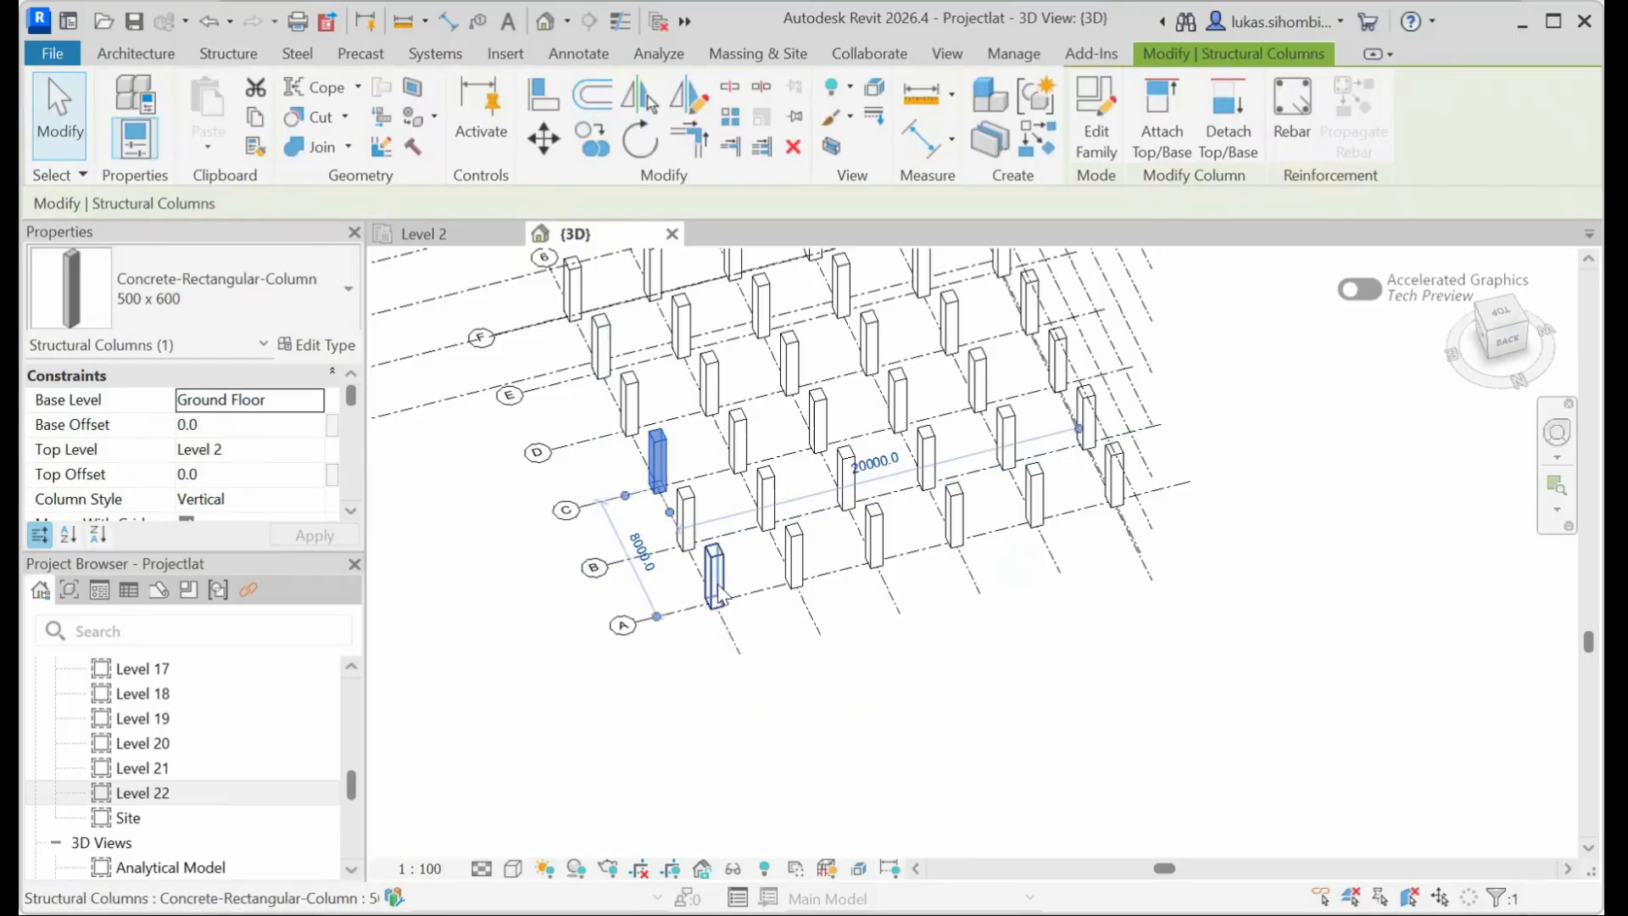
click(514, 869)
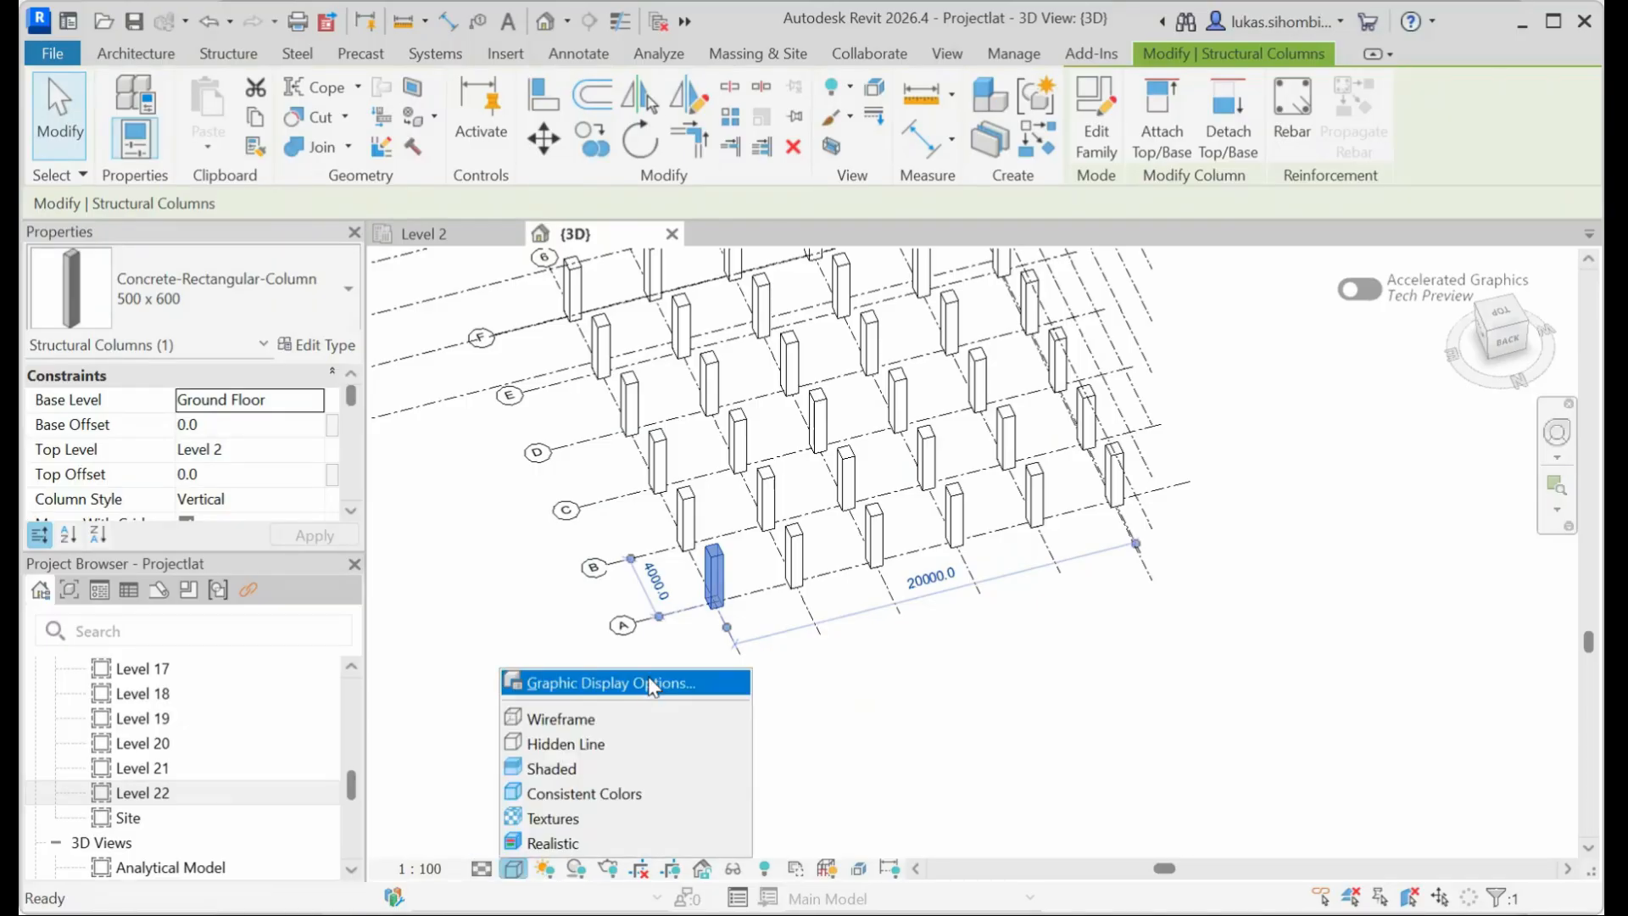
click(566, 841)
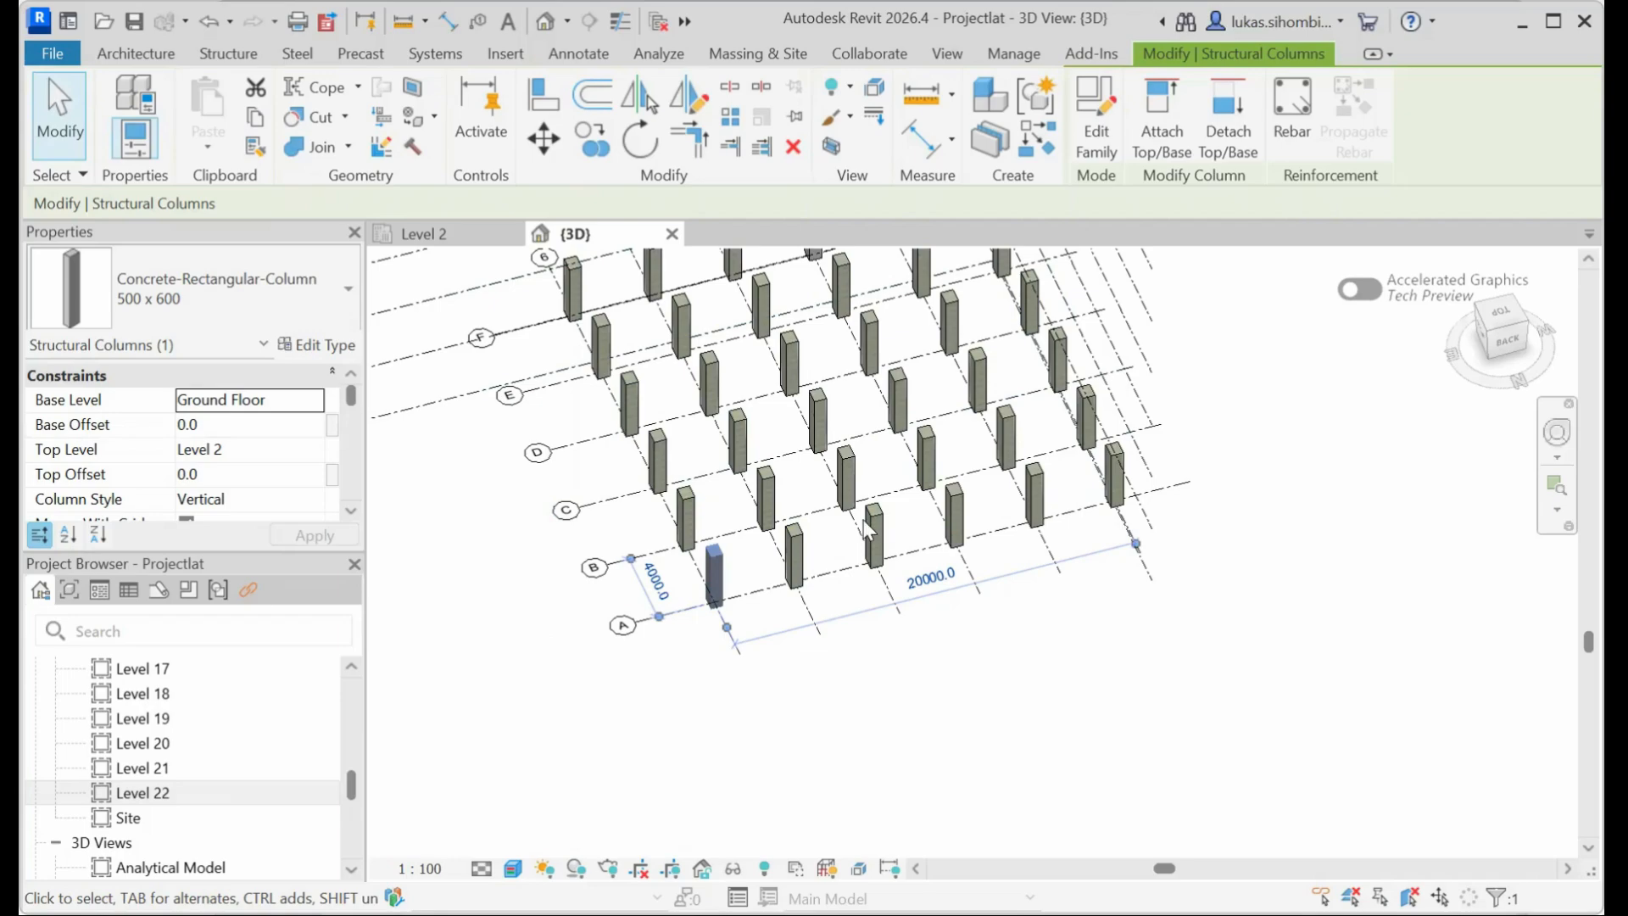
Examine the columns' surfaces up close and set the 3D view's visual style to Shaded.
scroll(845, 532, up, 5)
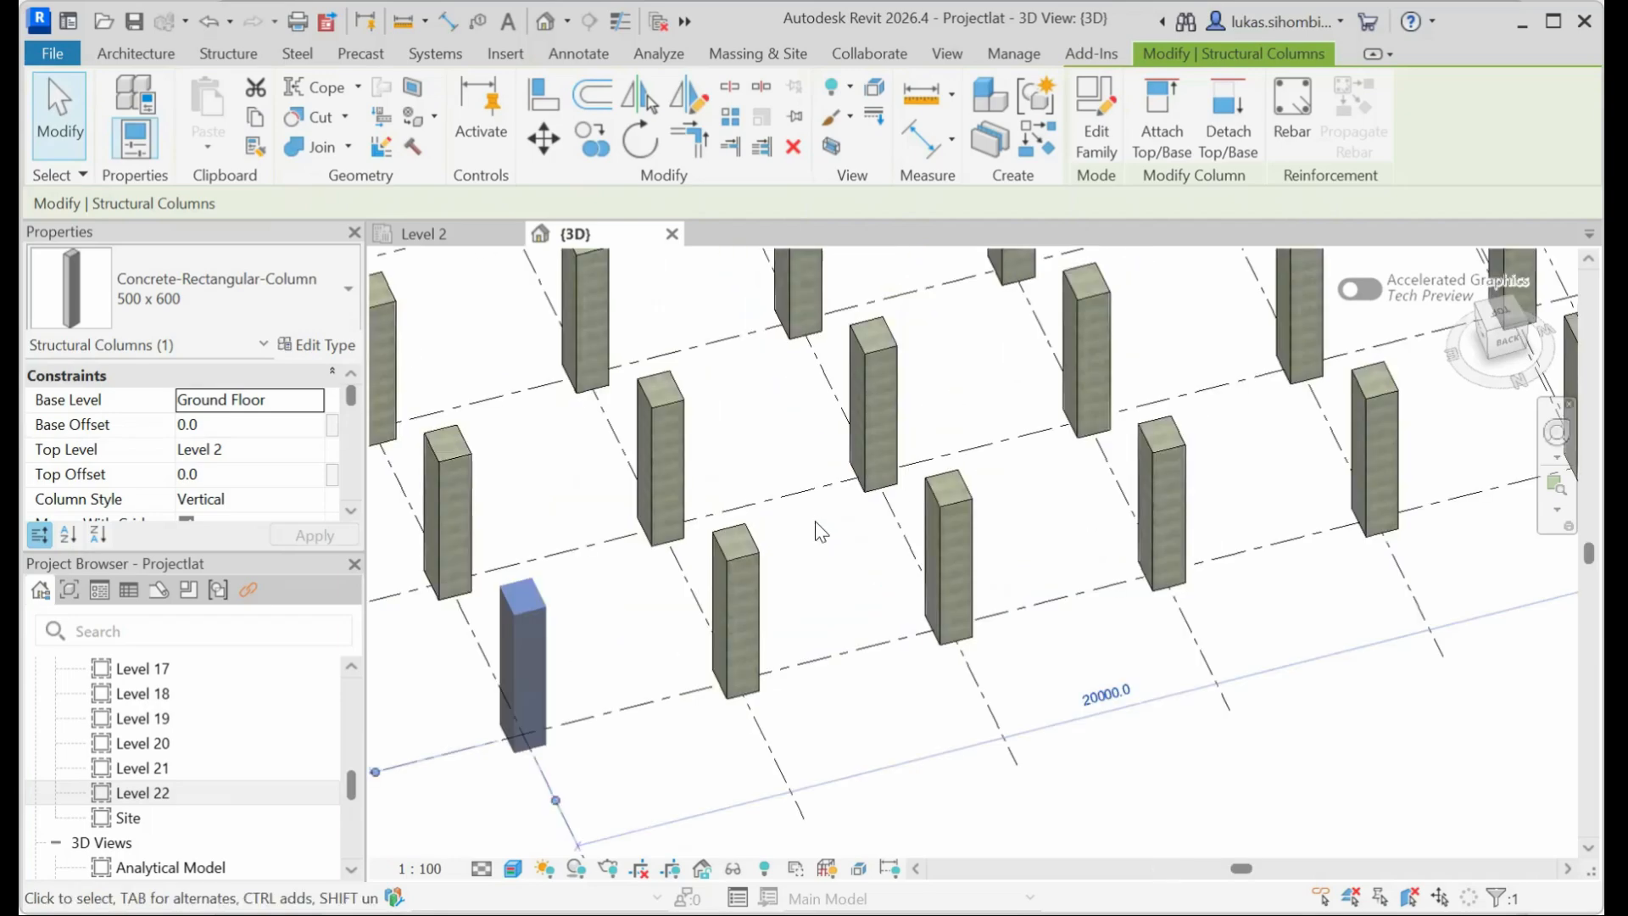
scroll(820, 532, down, 5)
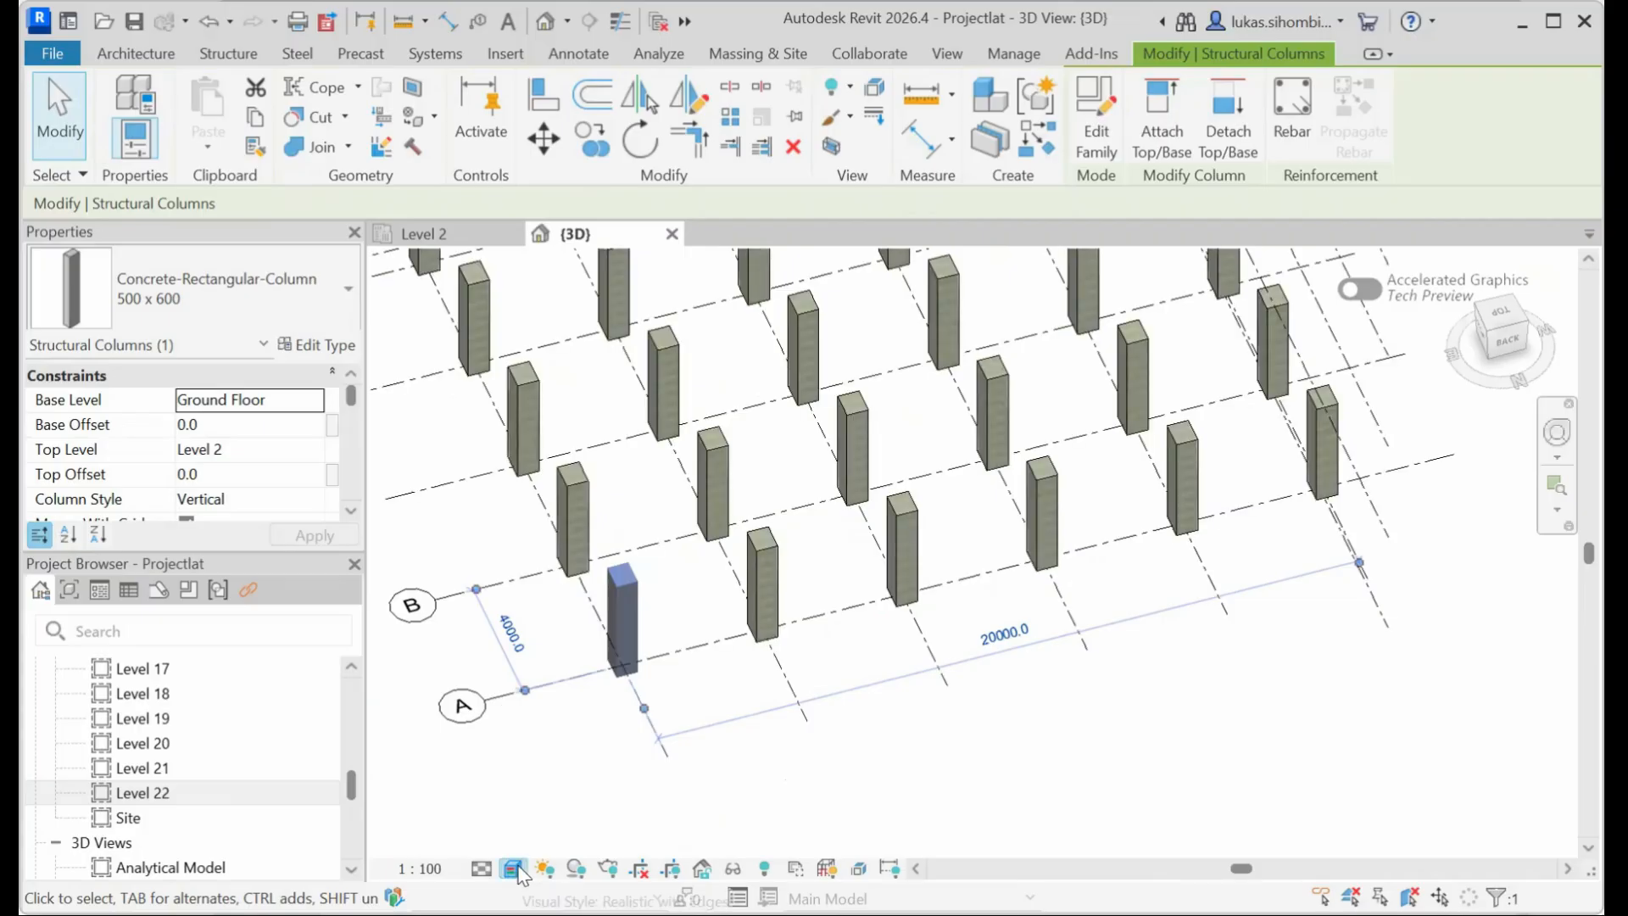
click(514, 869)
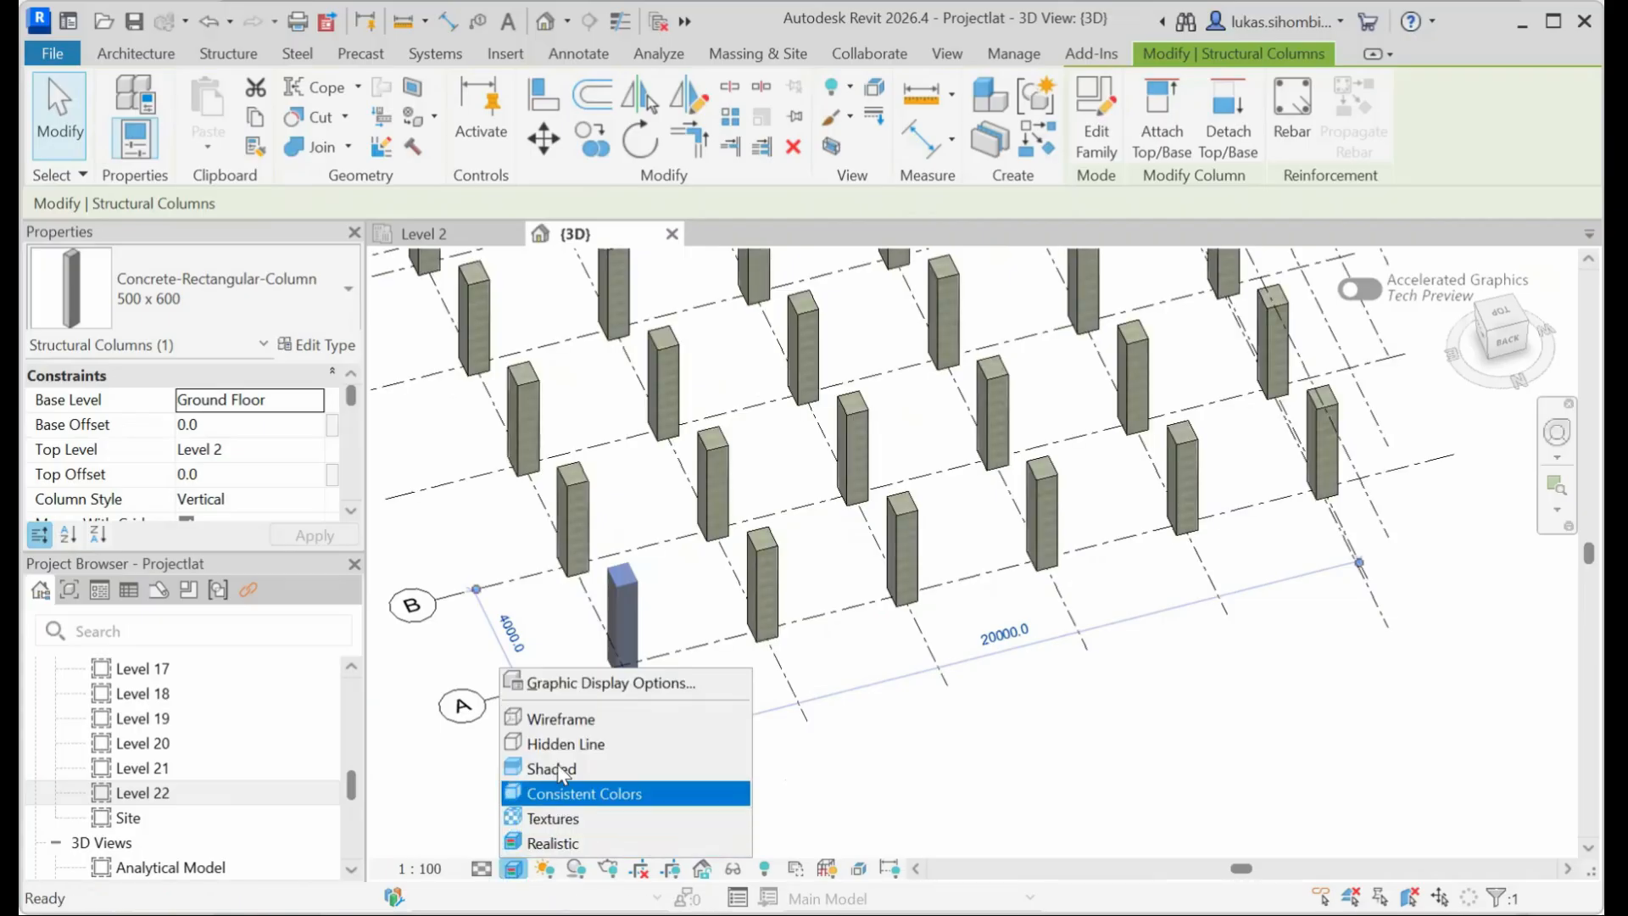
click(553, 768)
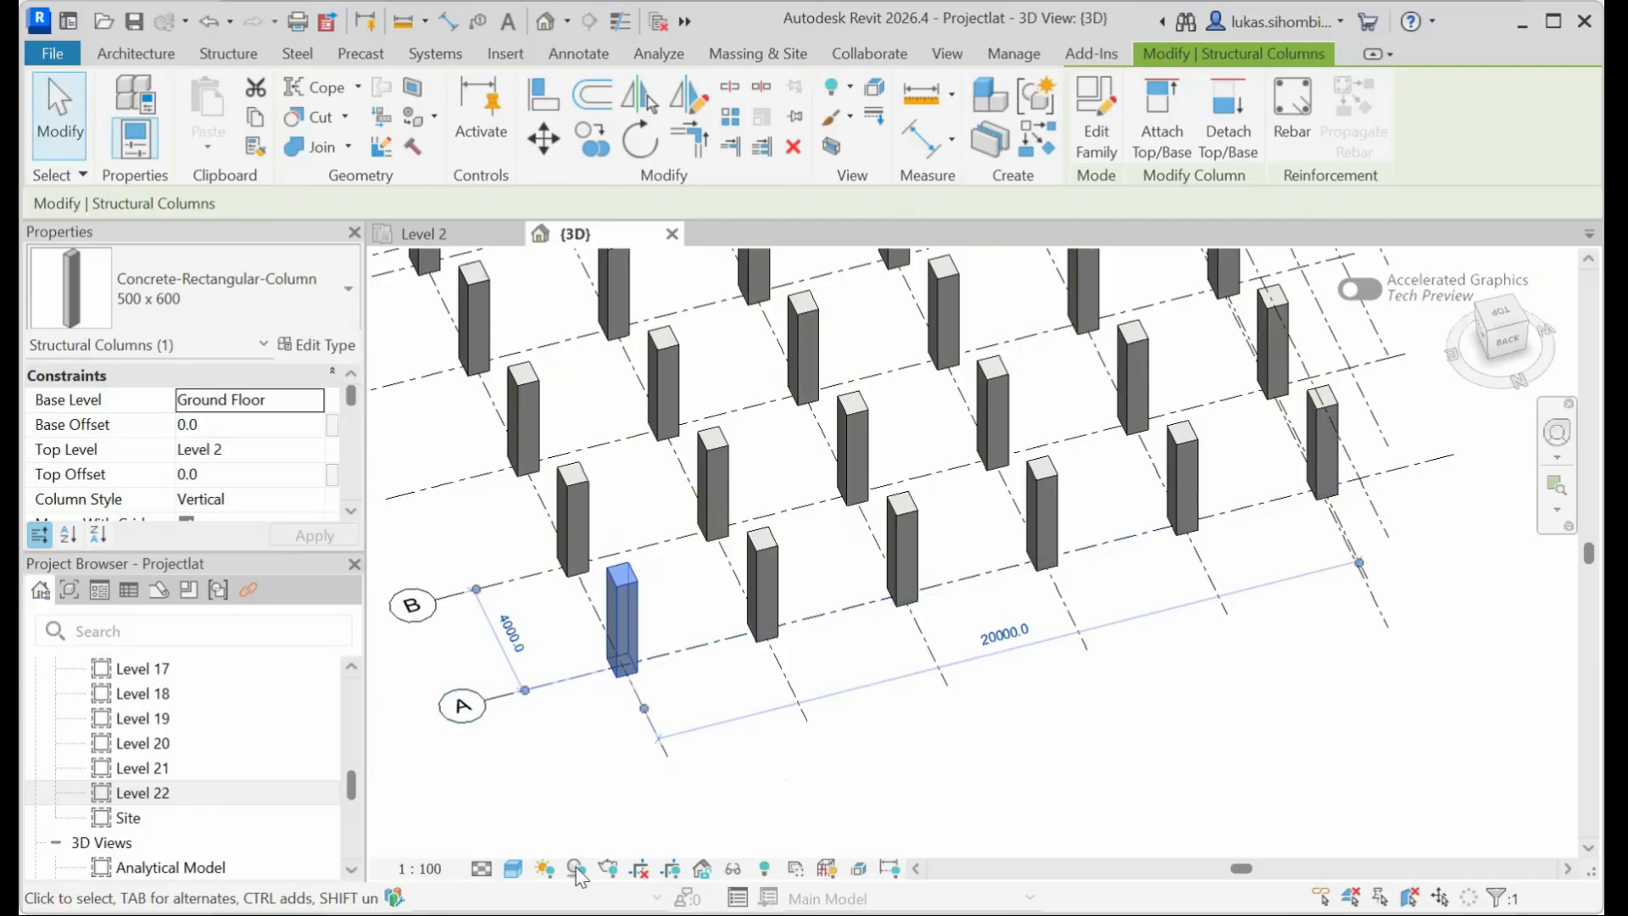
scroll(722, 617, down, 3)
drag(767, 443, 877, 574)
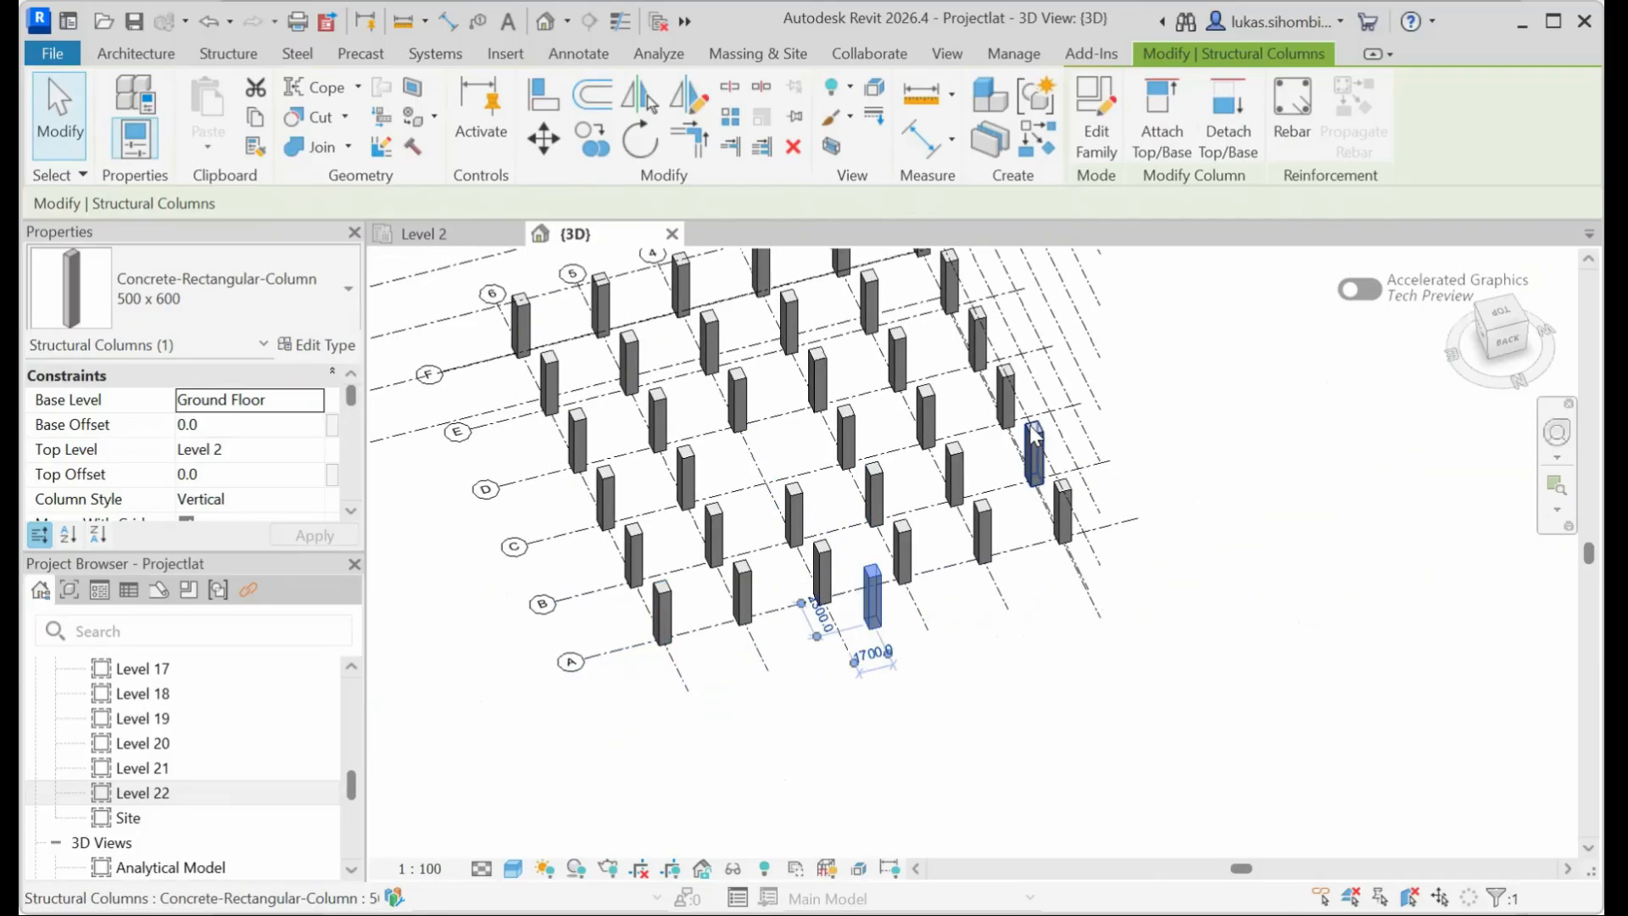
click(209, 23)
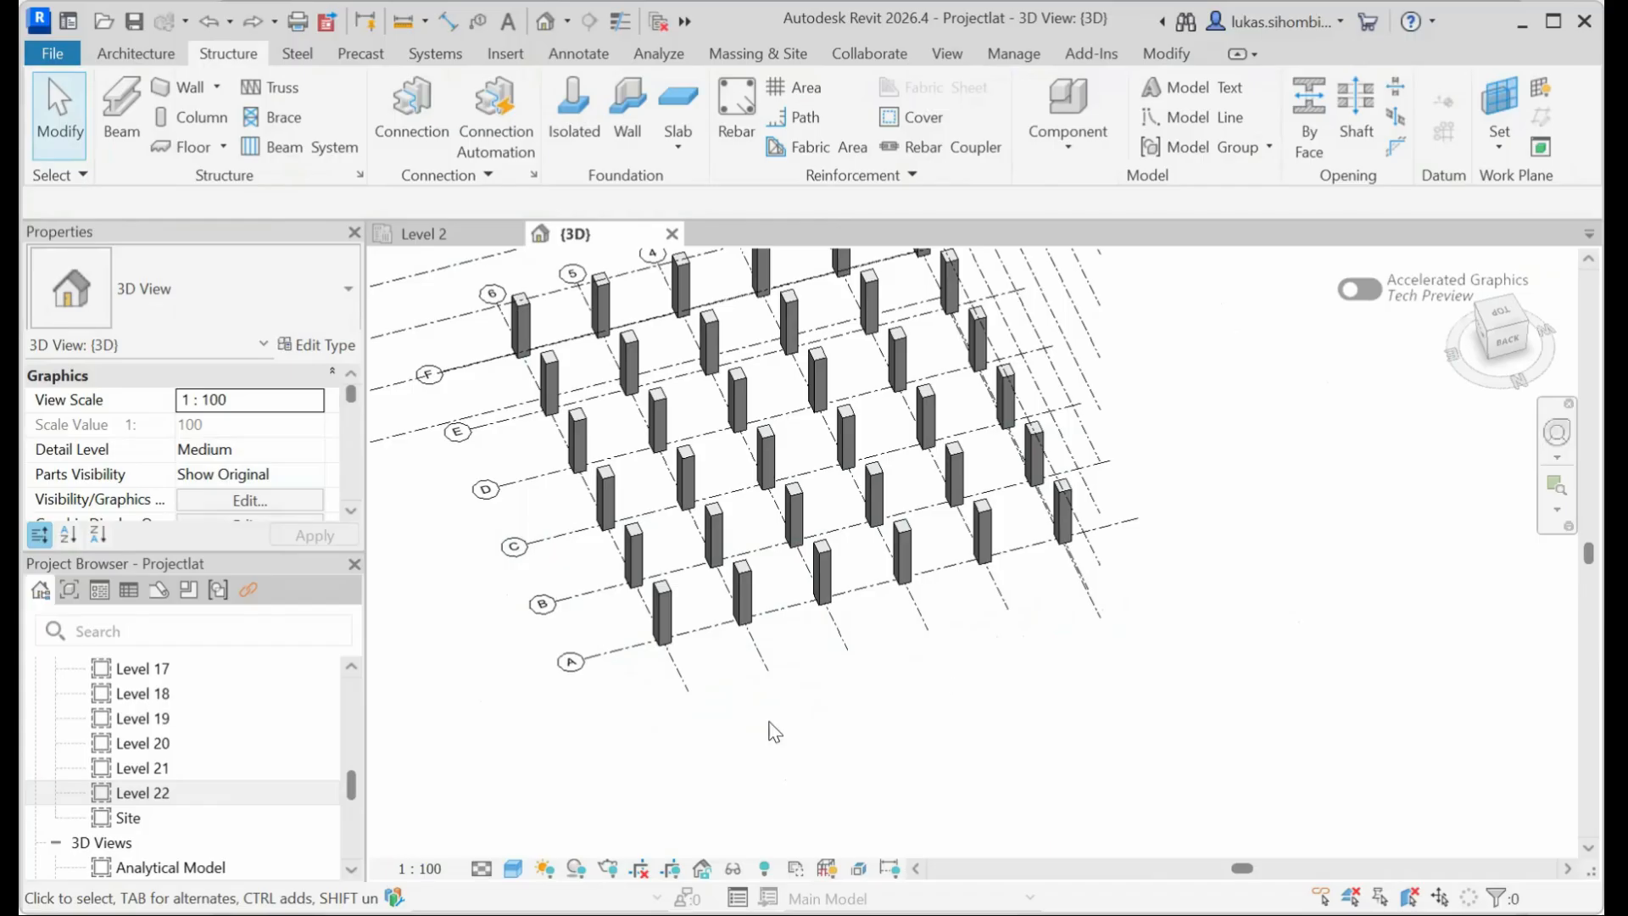
Look through the visual style options and set the 3D view's scale to 1 : 100.
click(512, 868)
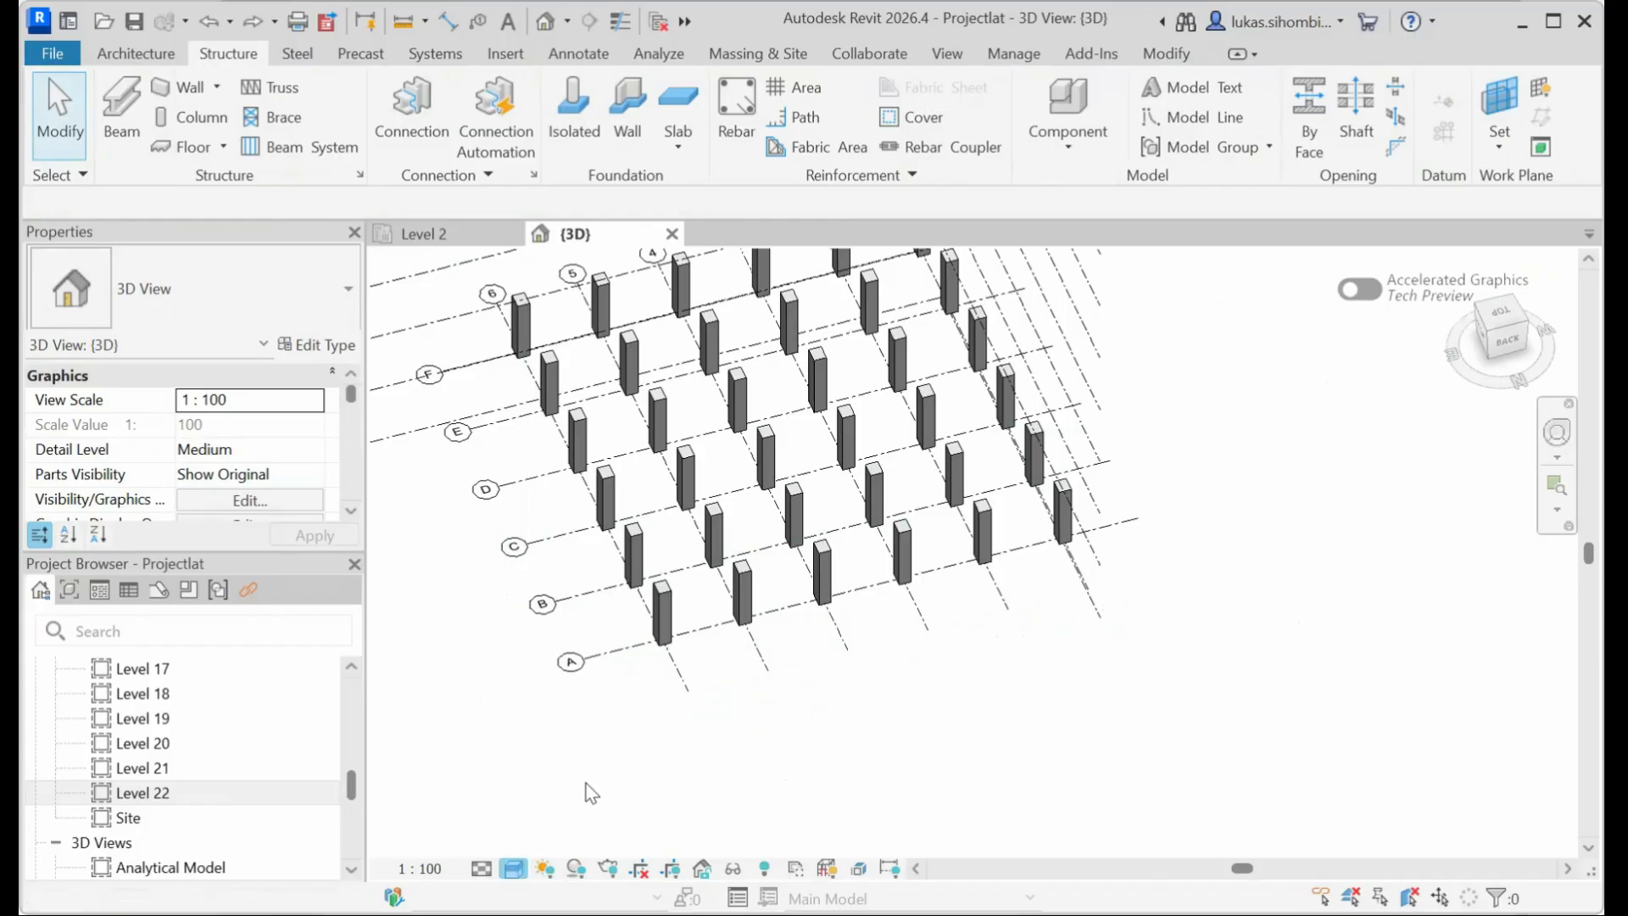
click(439, 871)
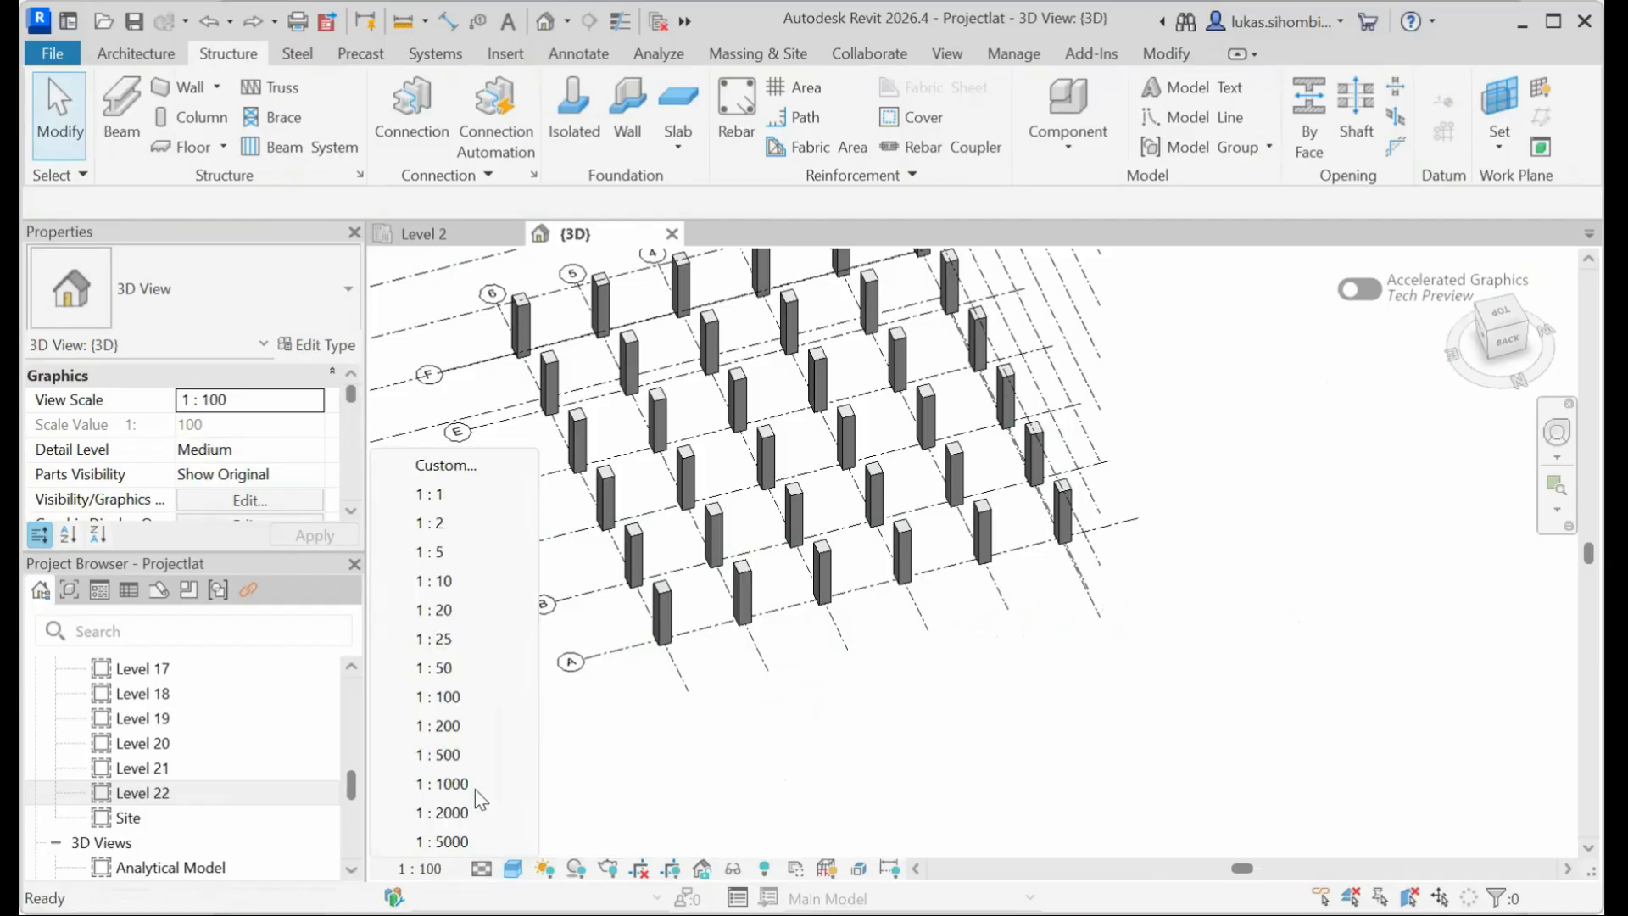
click(458, 699)
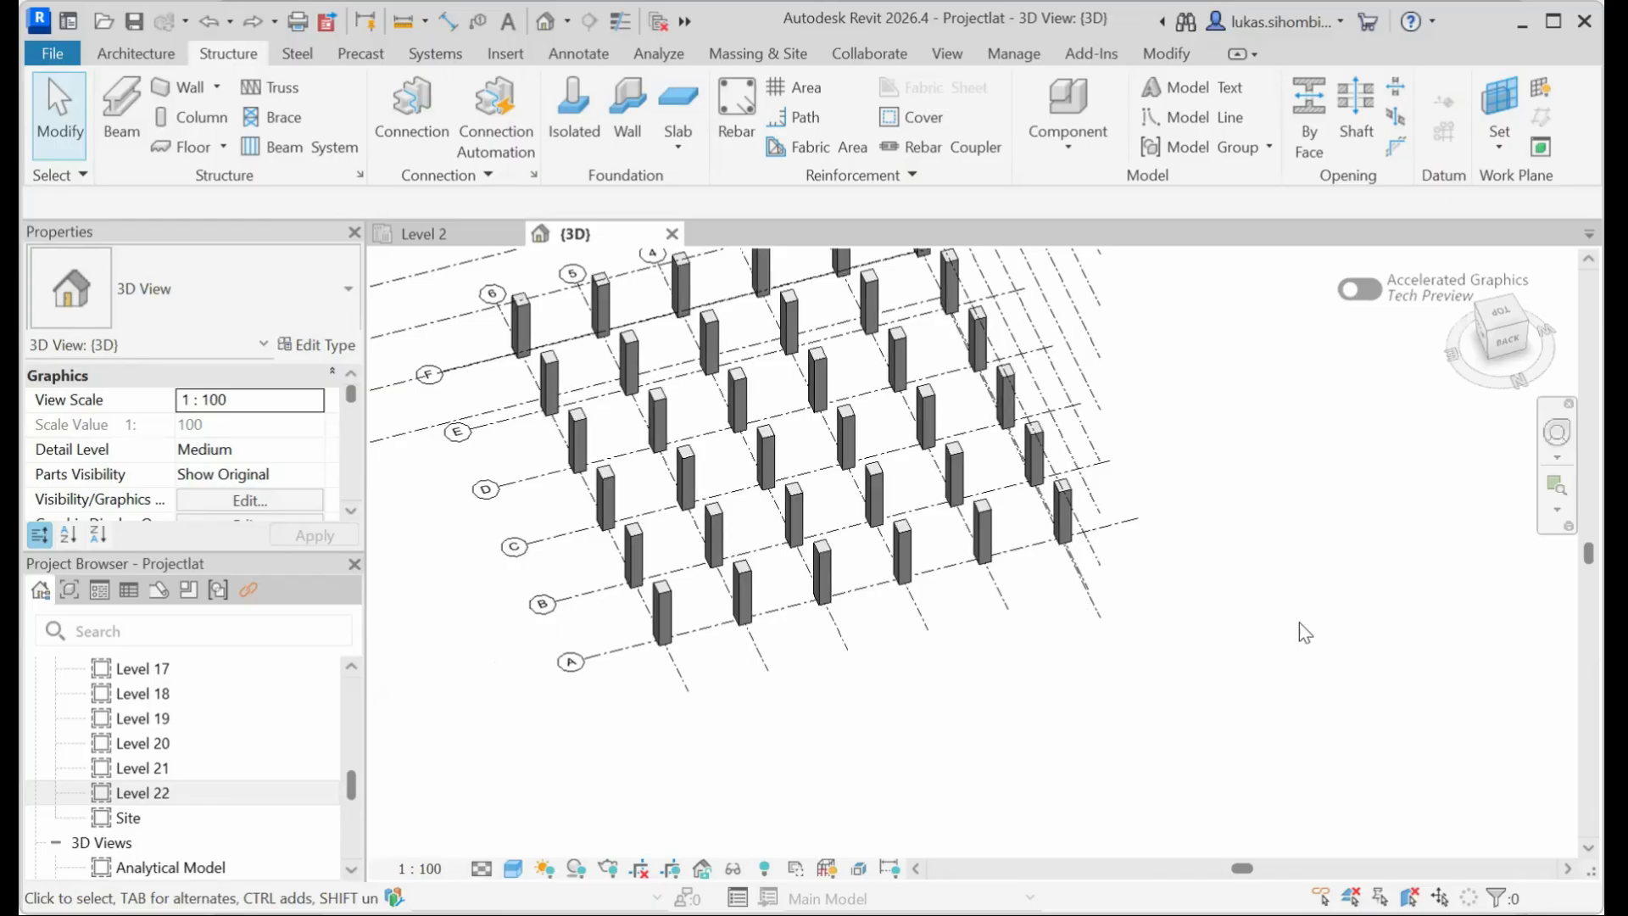
Start placing a vertical 500 x 600 Concrete-Rectangular-Column and switch to the Level 2 structural plan.
mouse_move(1588, 553)
mouse_down()
mouse_move(1588, 461)
mouse_move(1588, 532)
mouse_up()
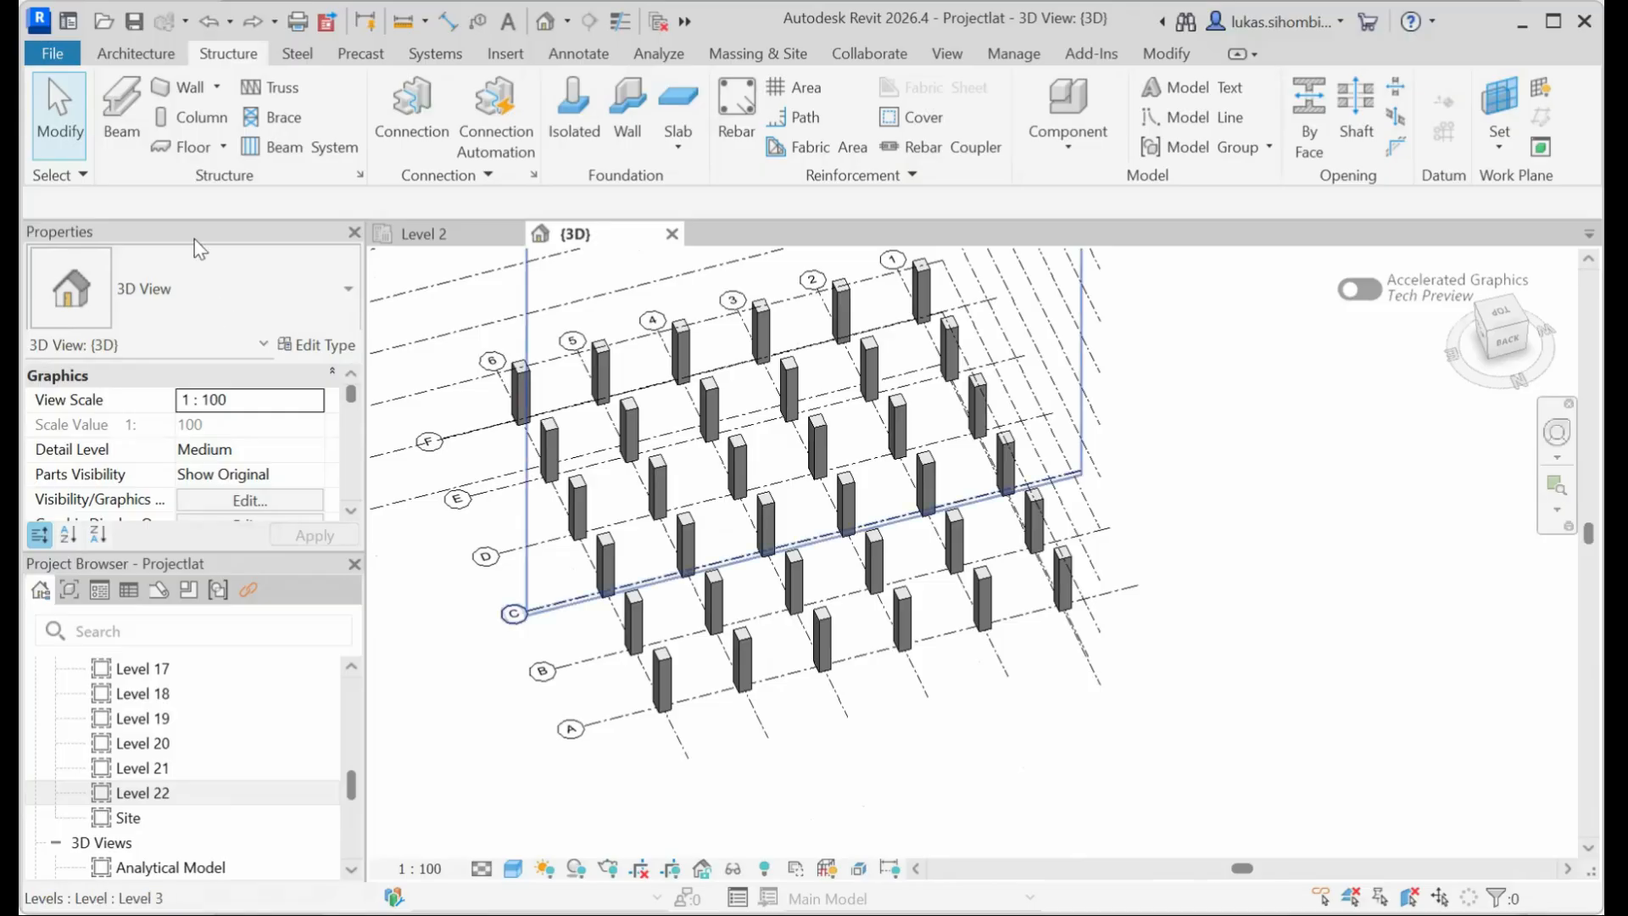
click(196, 119)
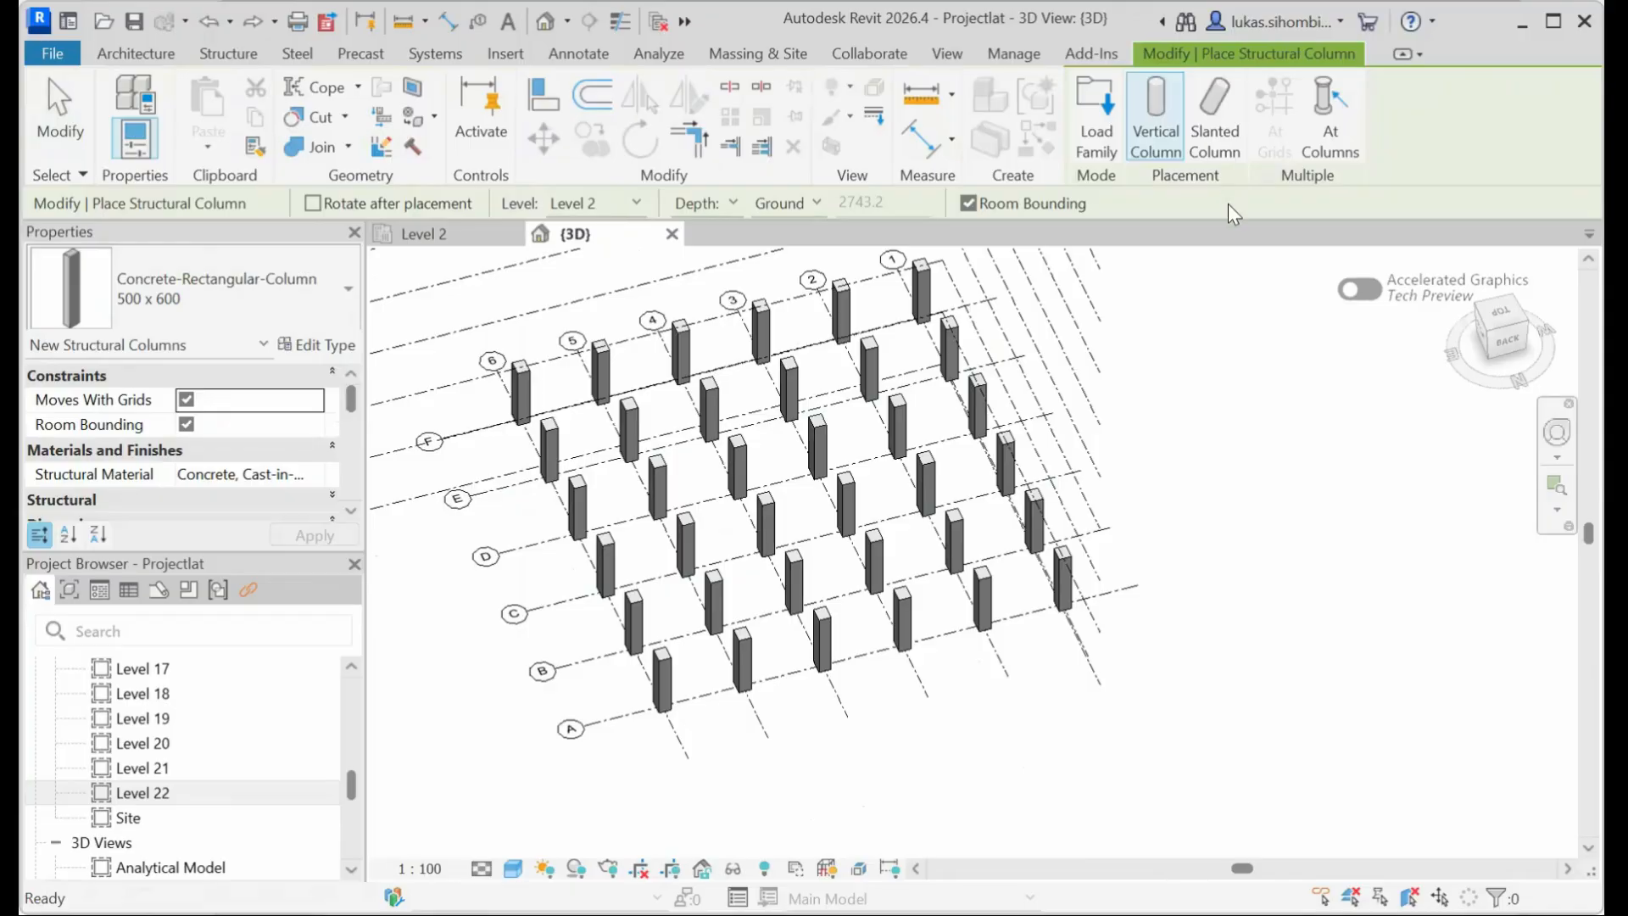
click(439, 235)
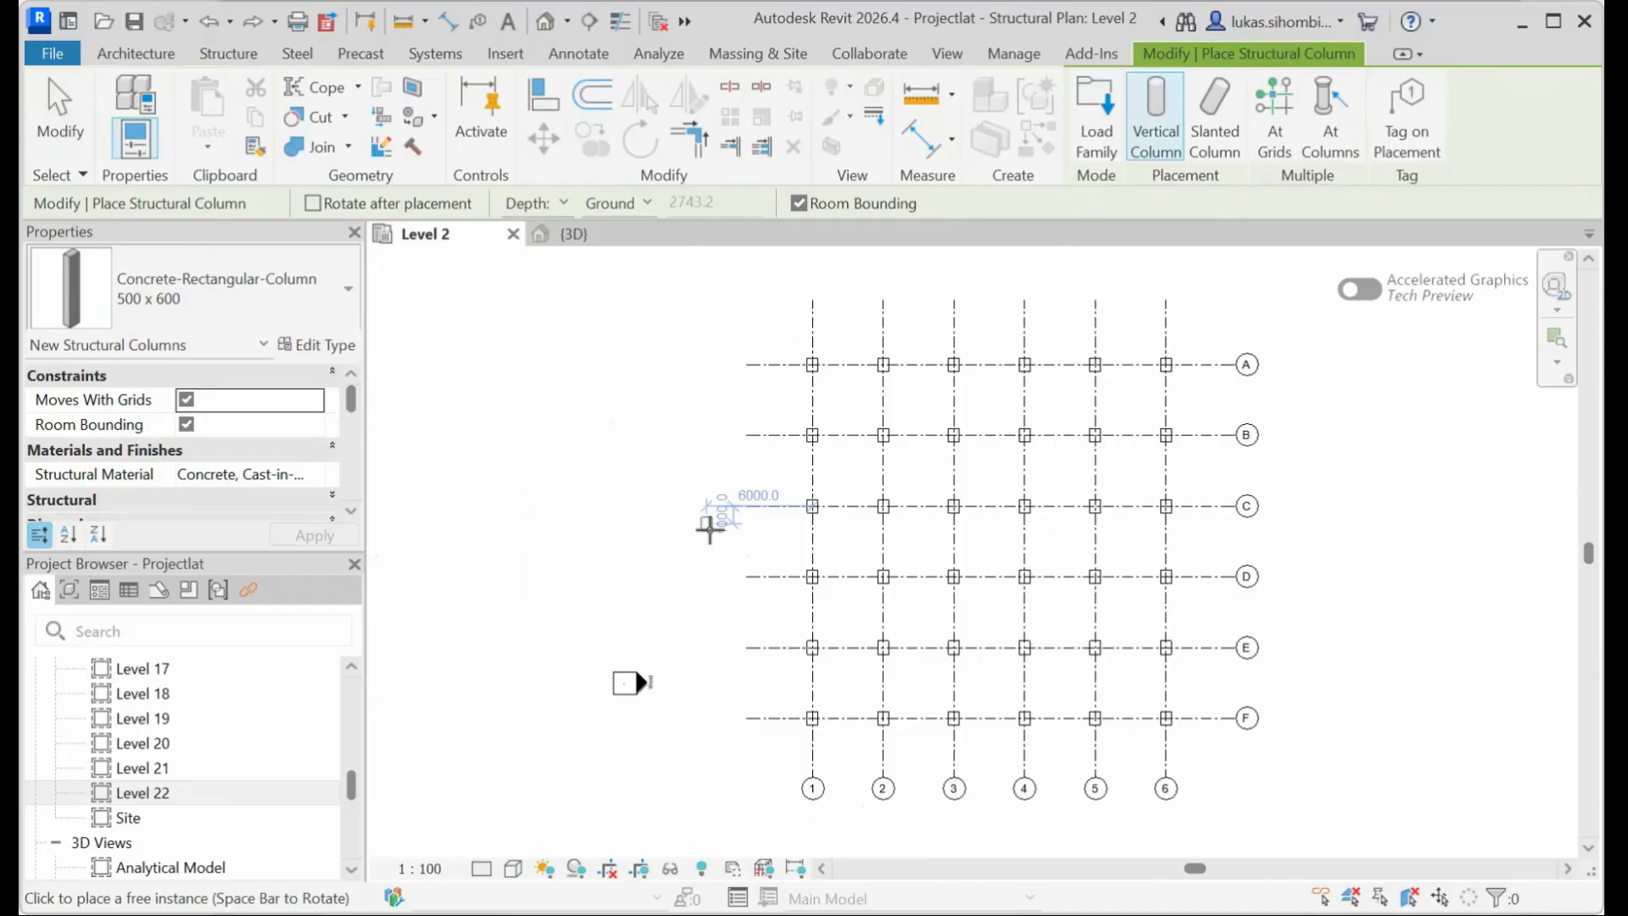
Tile the Level 2 plan and the 3D view side by side and bring the column grid into view in both.
click(946, 54)
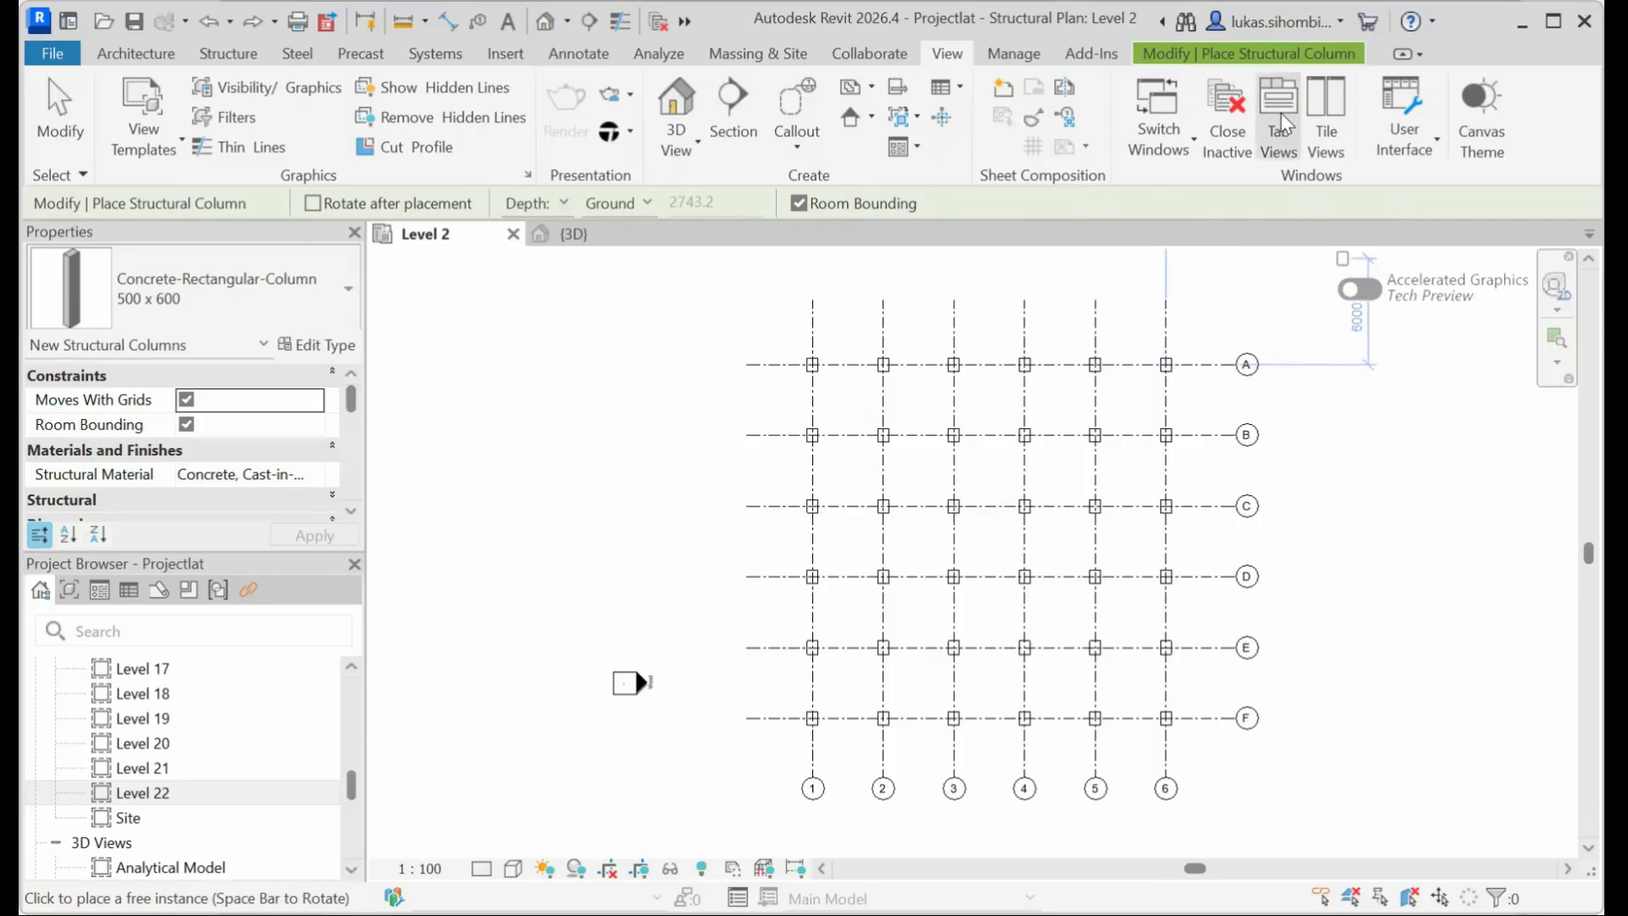
click(1326, 105)
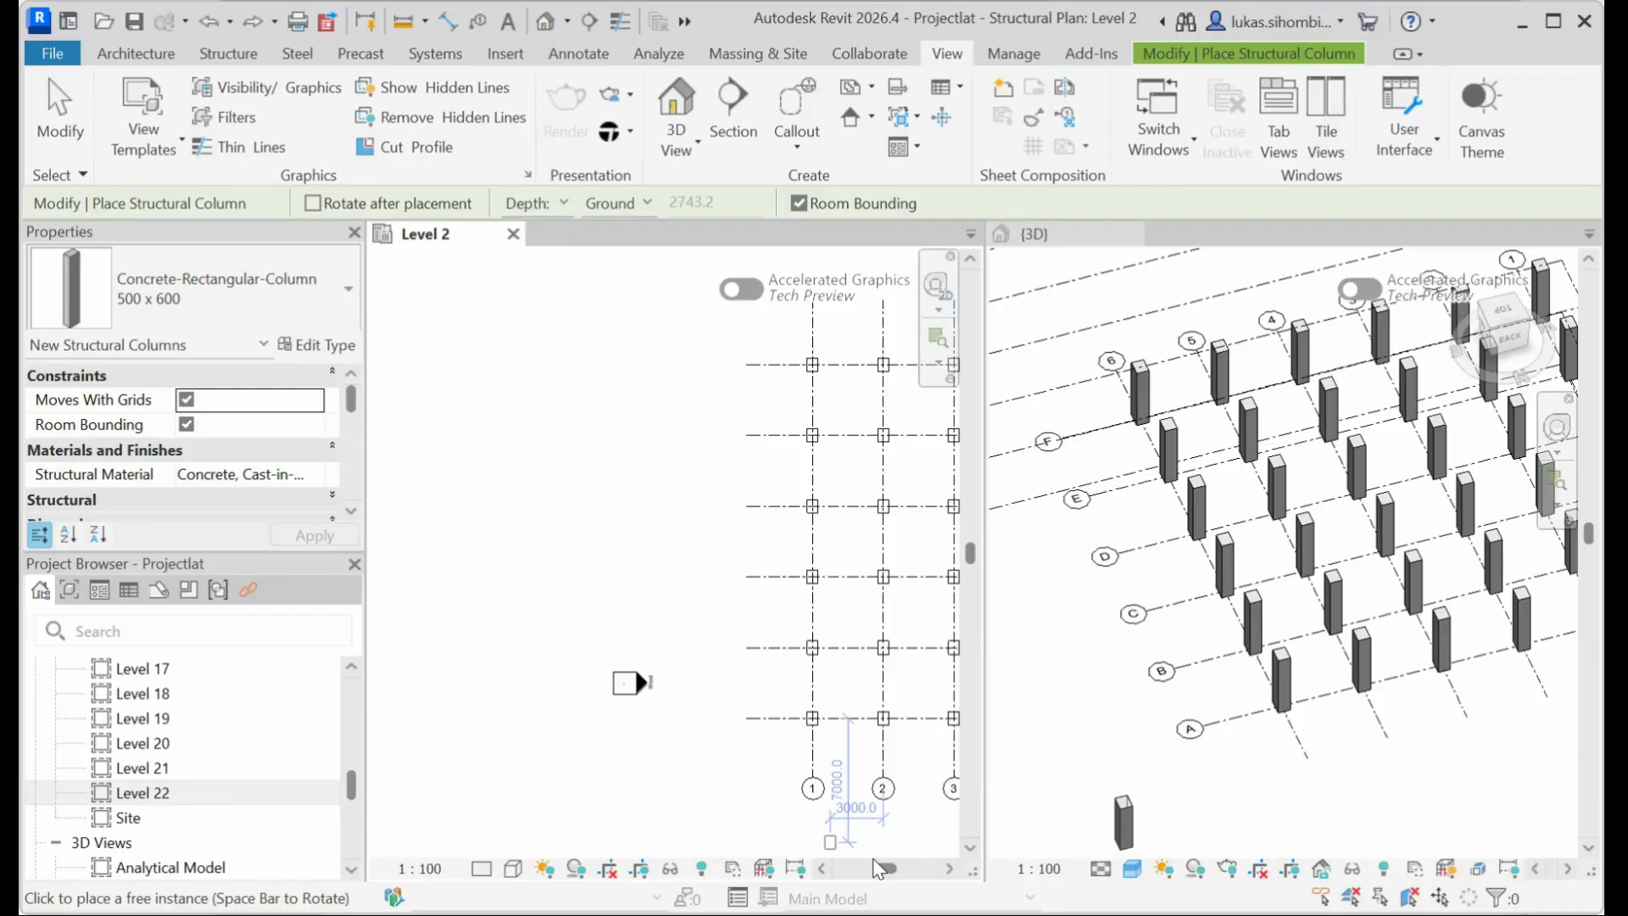
drag(885, 874, 893, 873)
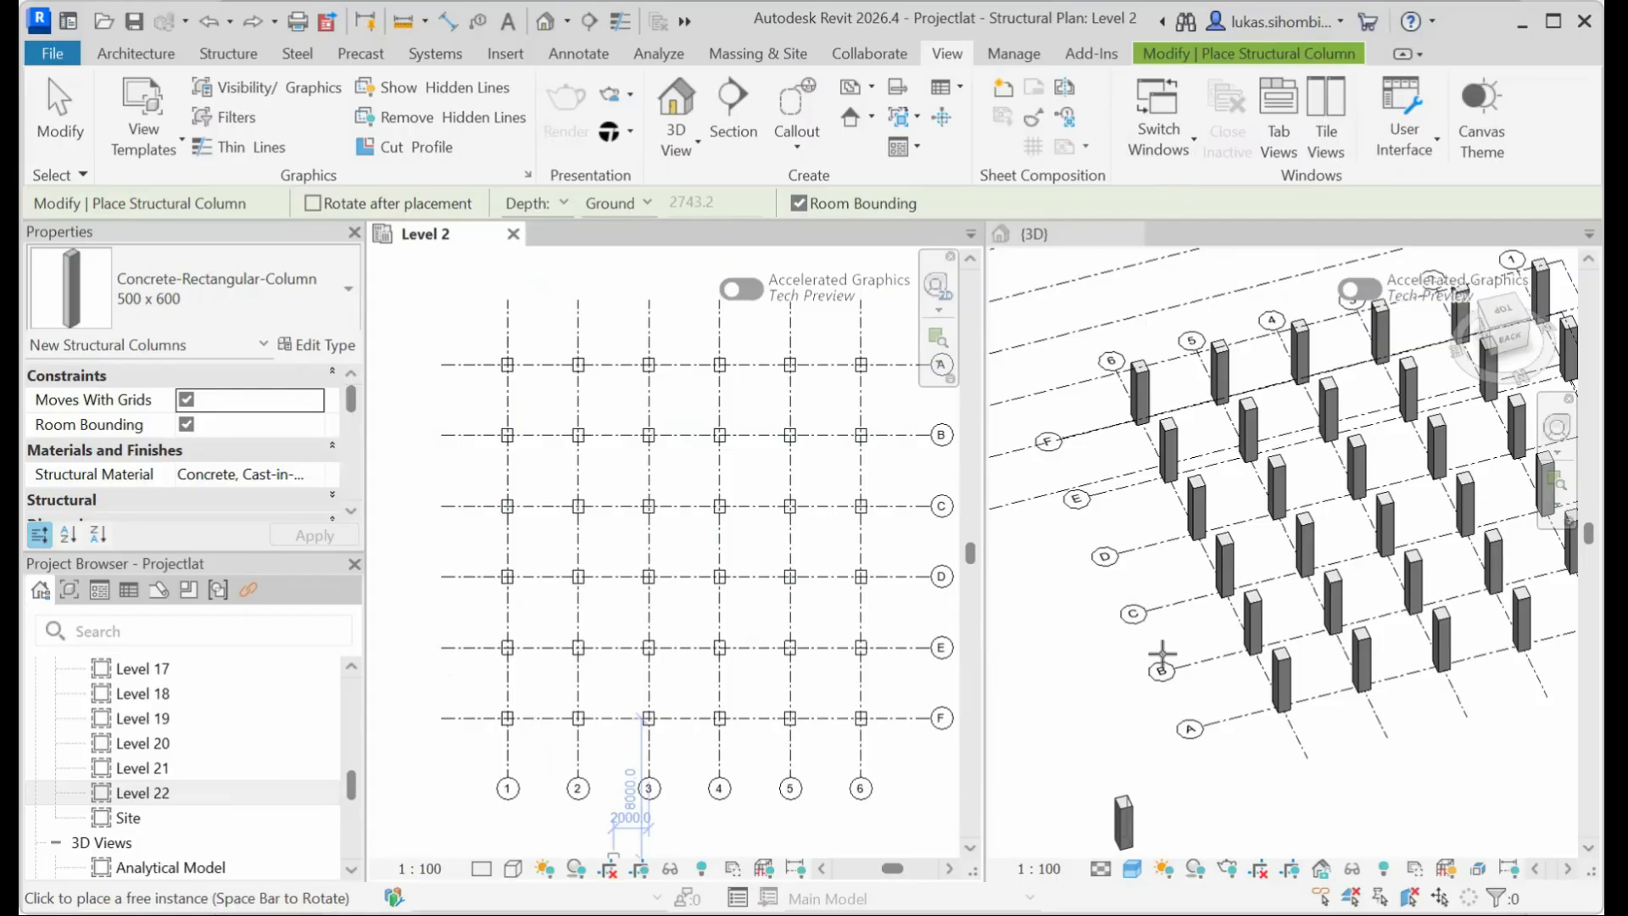
click(1567, 867)
click(1567, 867)
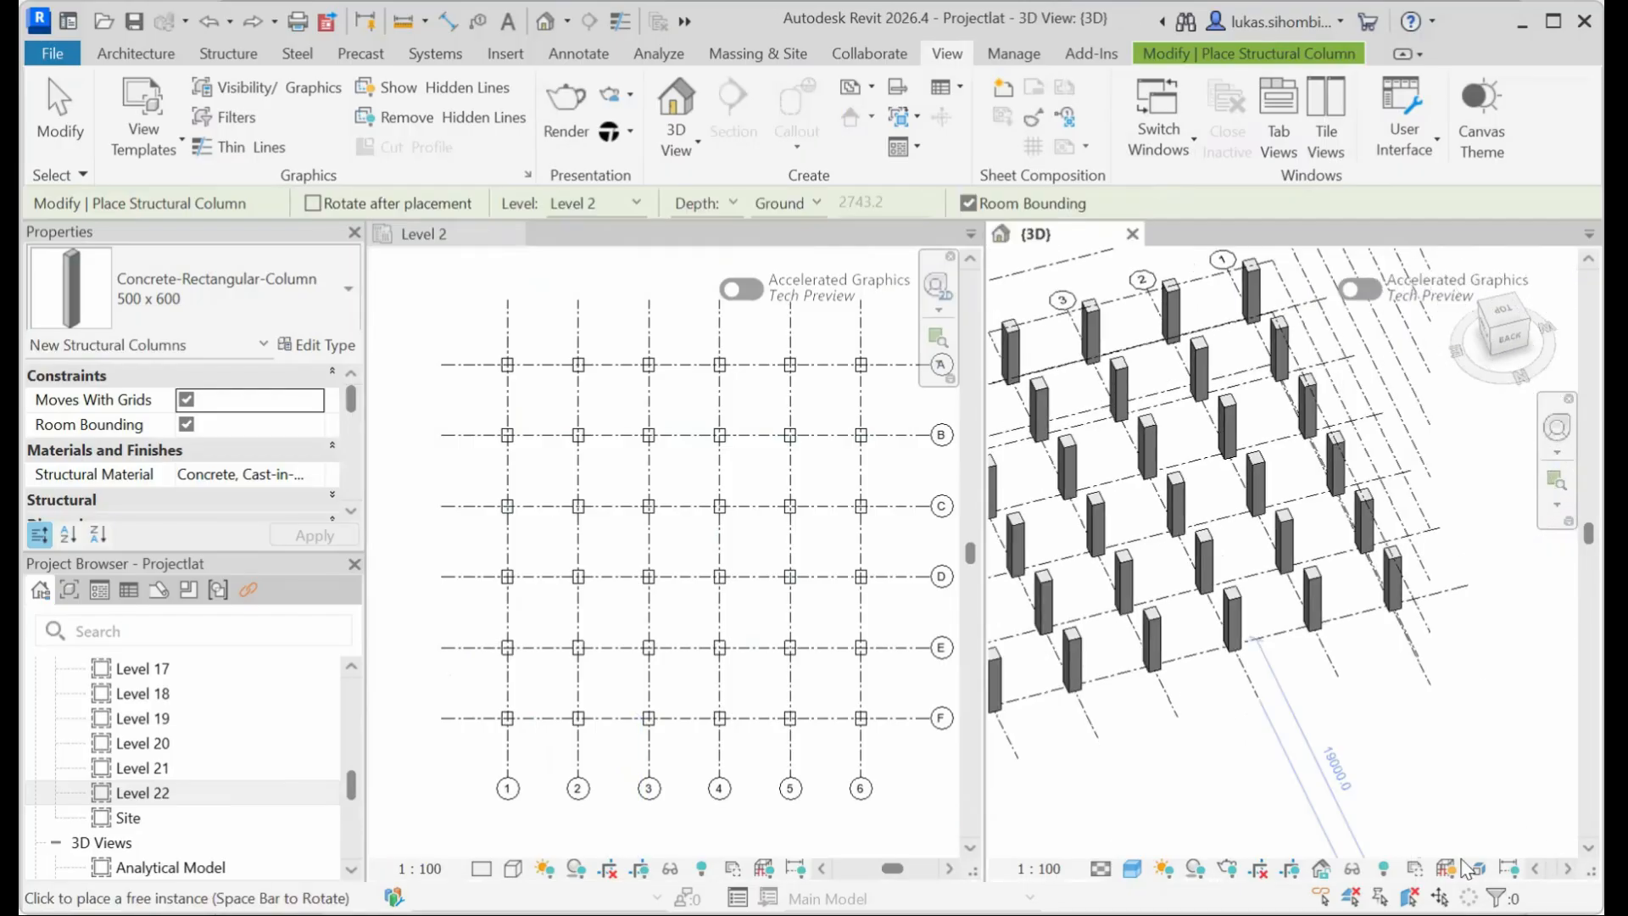
click(1536, 866)
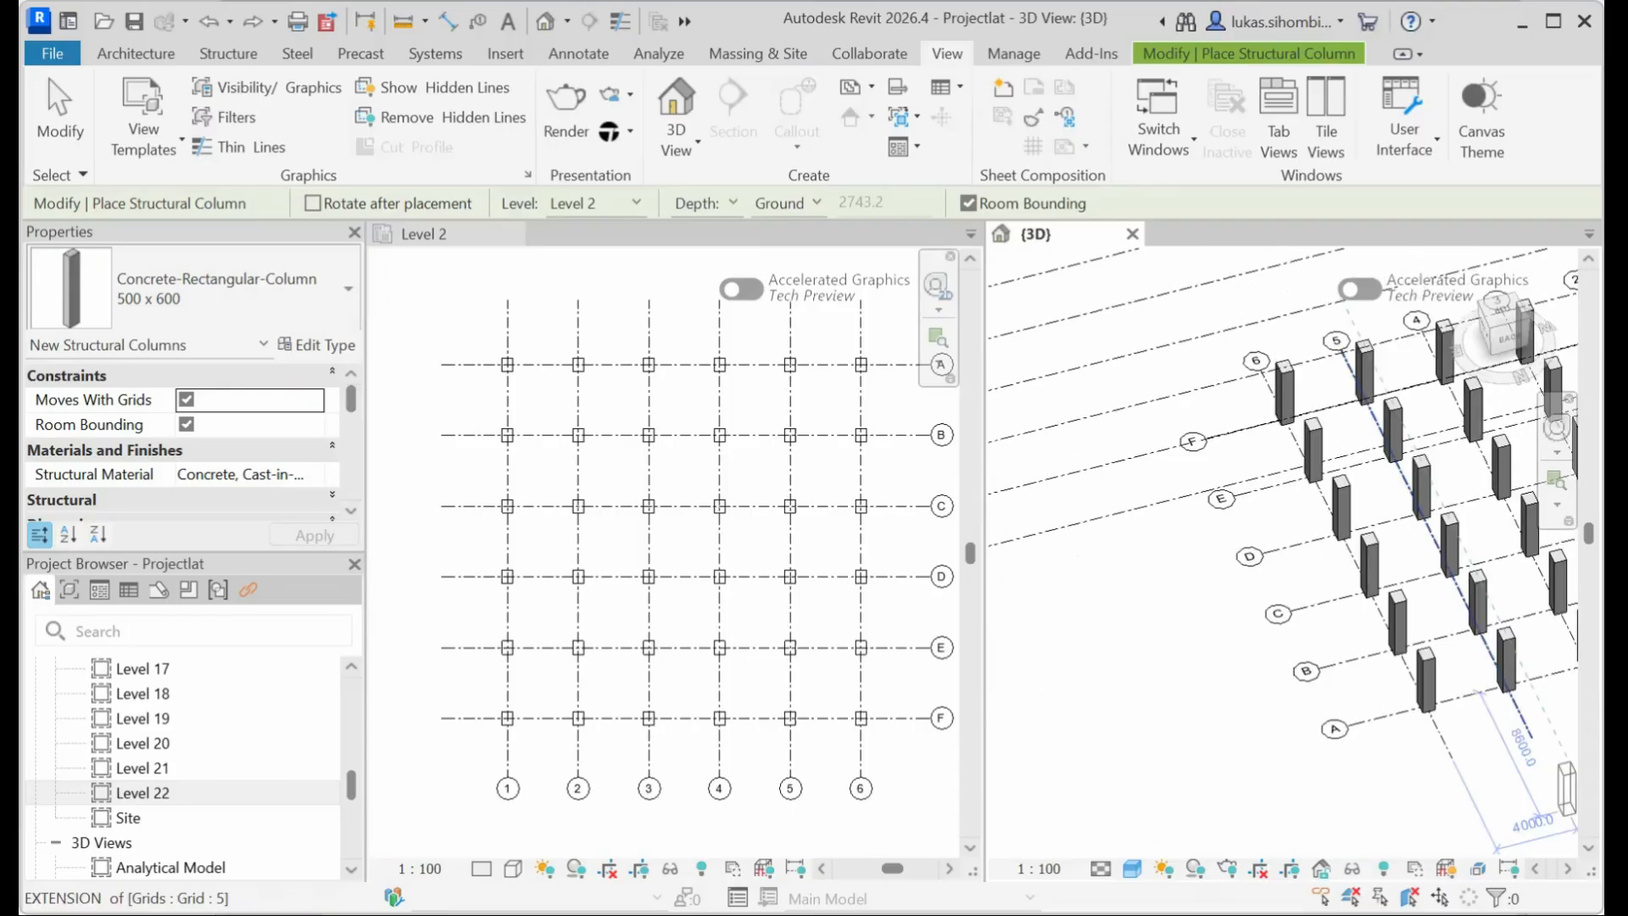
drag(1588, 533, 1588, 594)
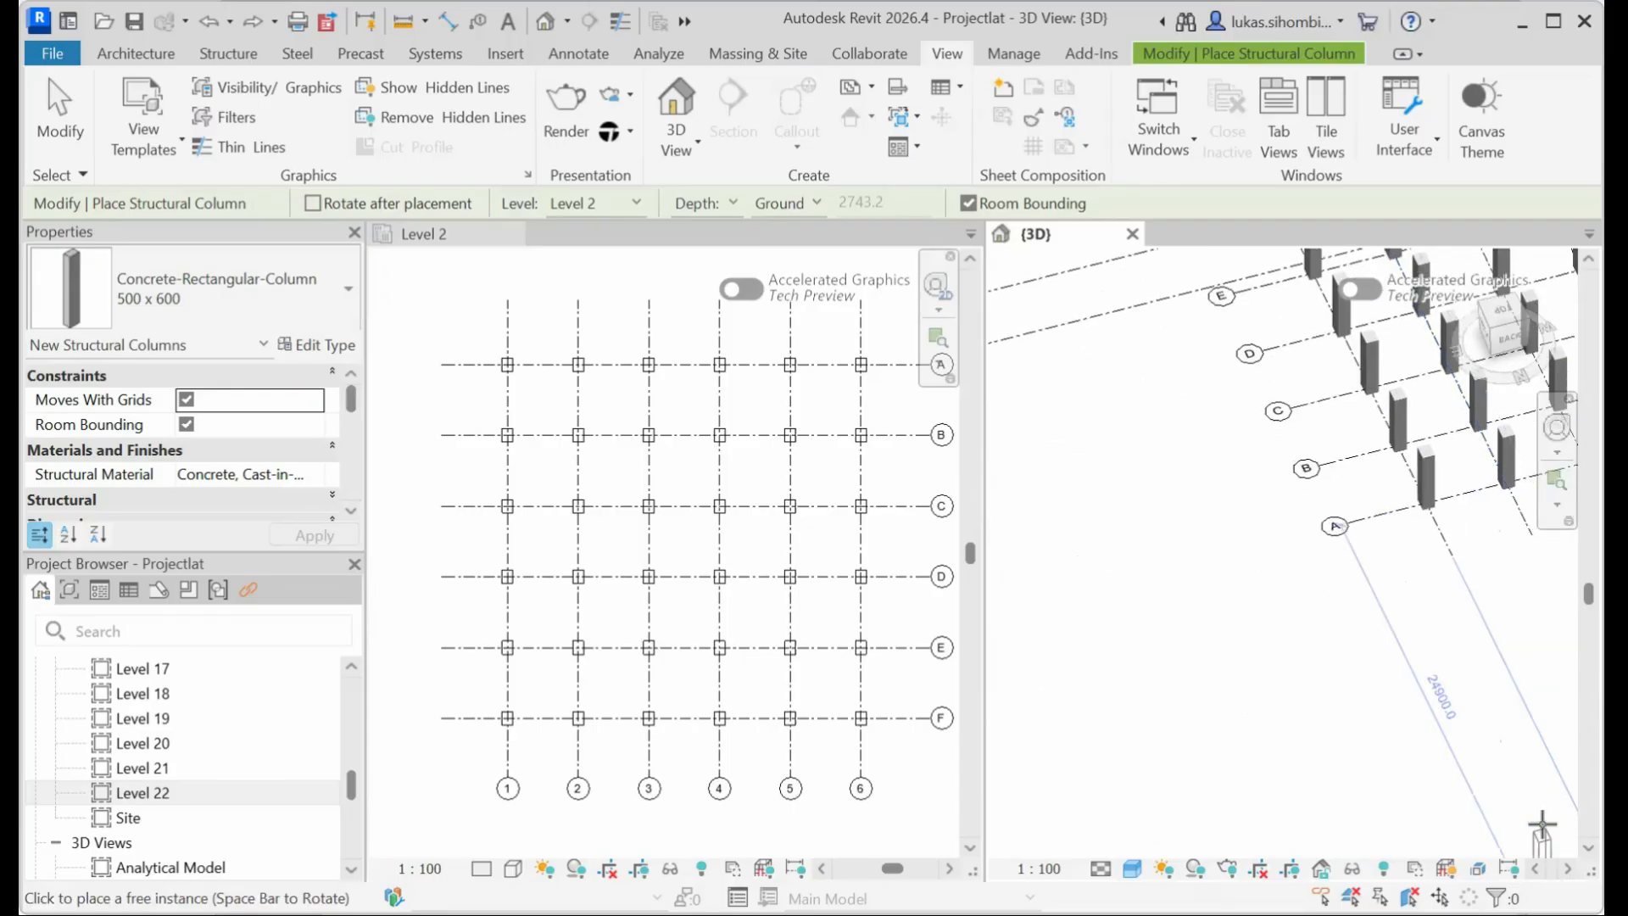
click(1568, 867)
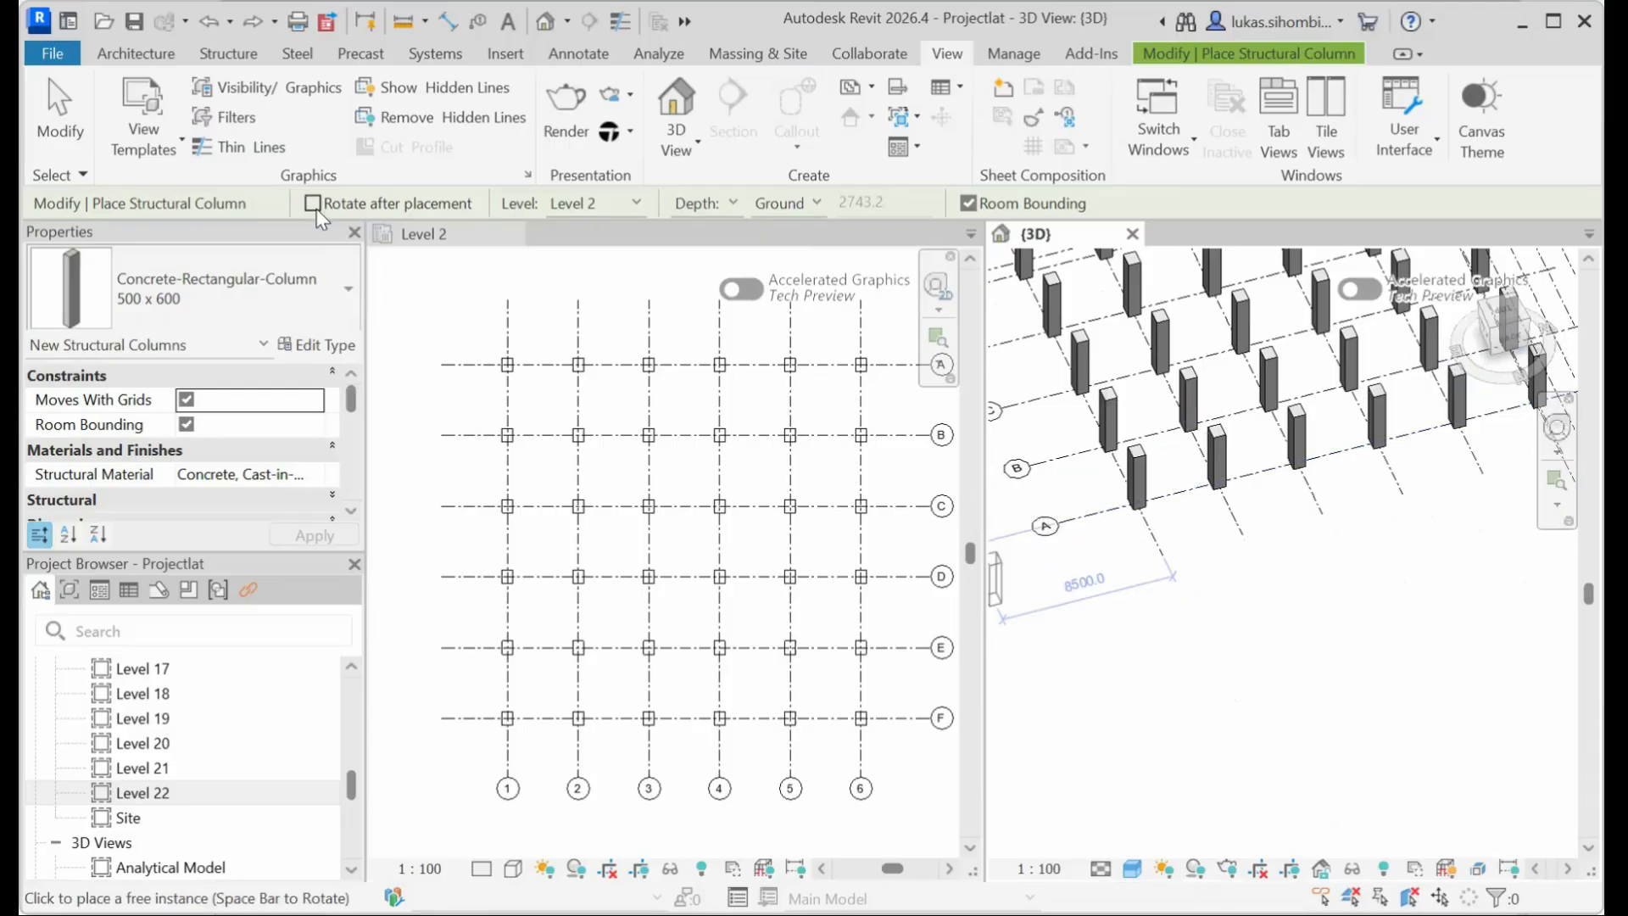
End the column placement and look over the whole column grid in both the 3D view and the Level 2 plan.
key(Escape)
key(Escape)
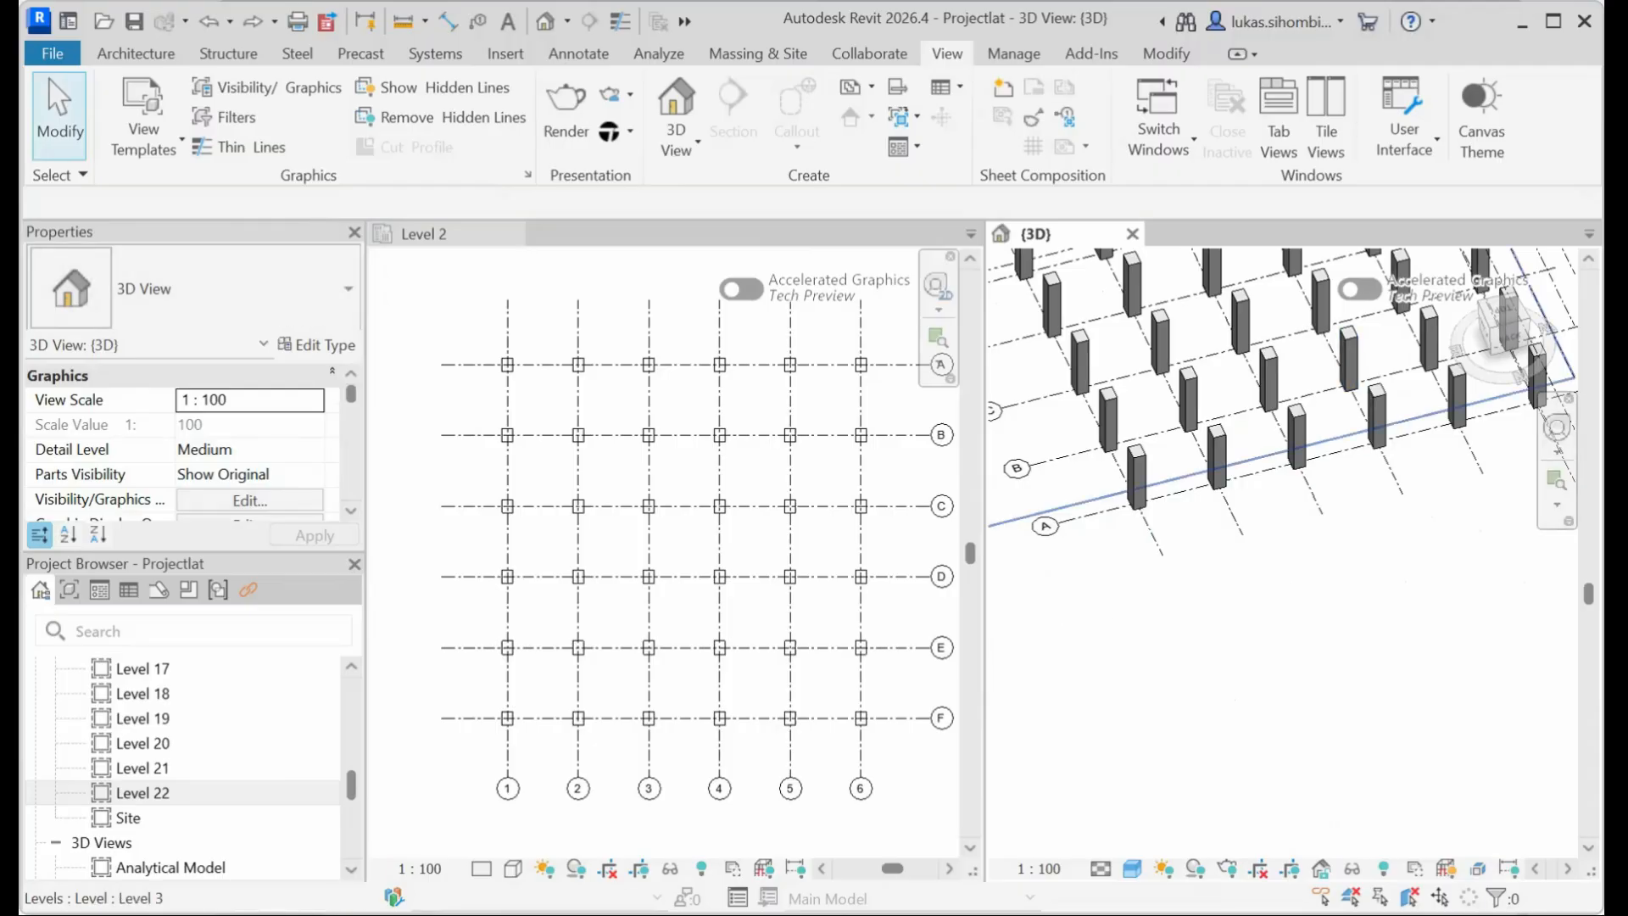
click(1588, 259)
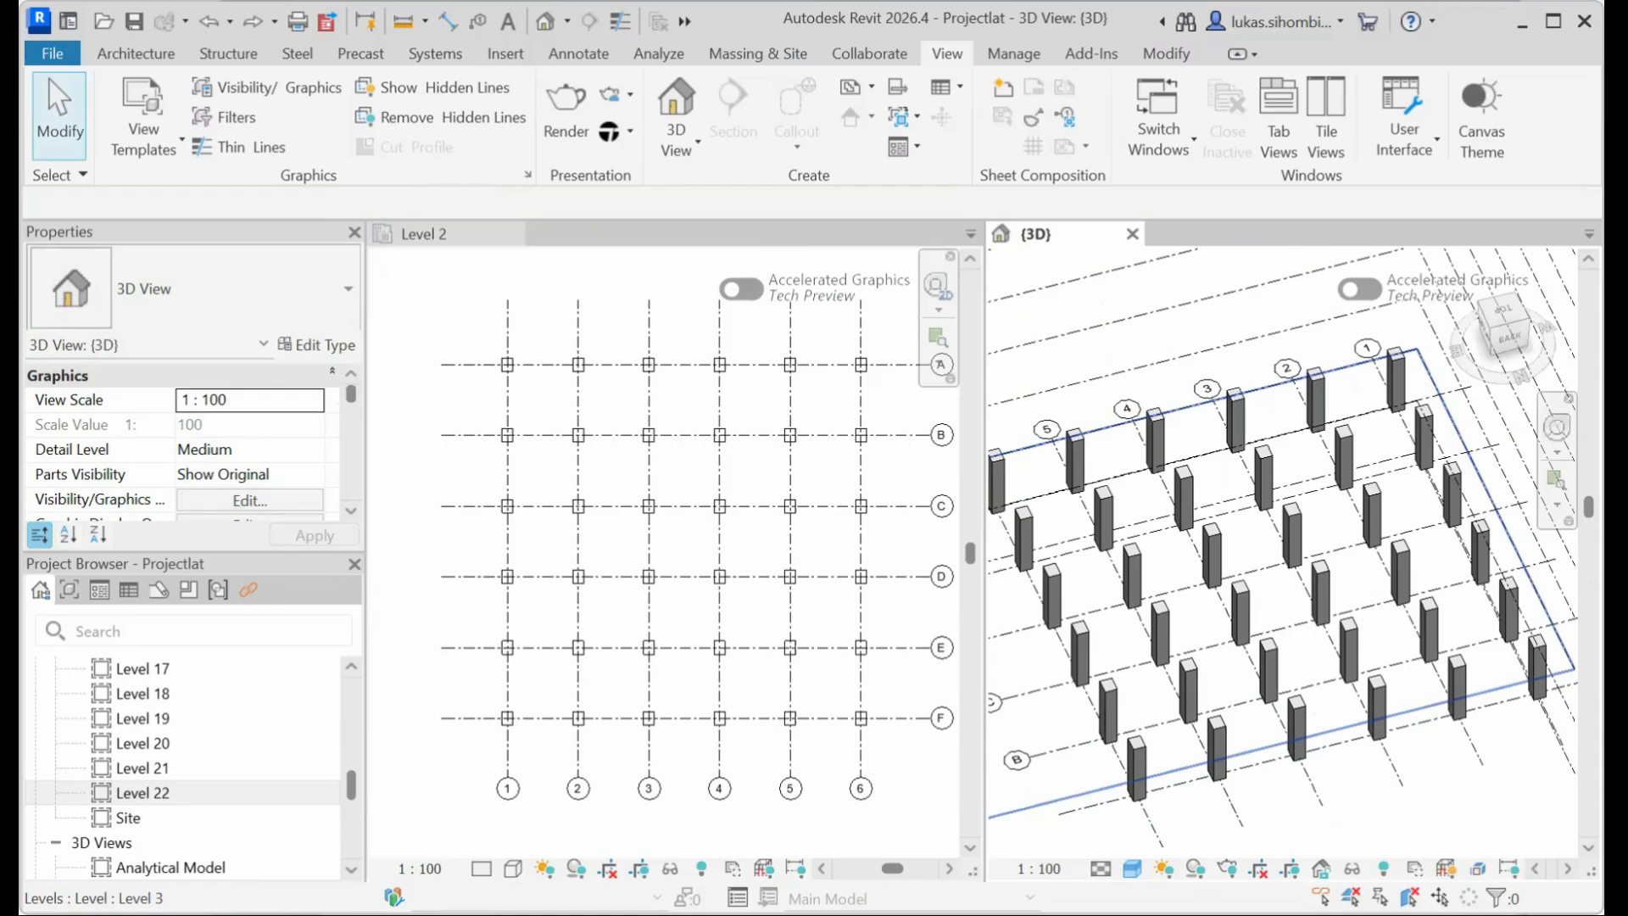
click(1536, 868)
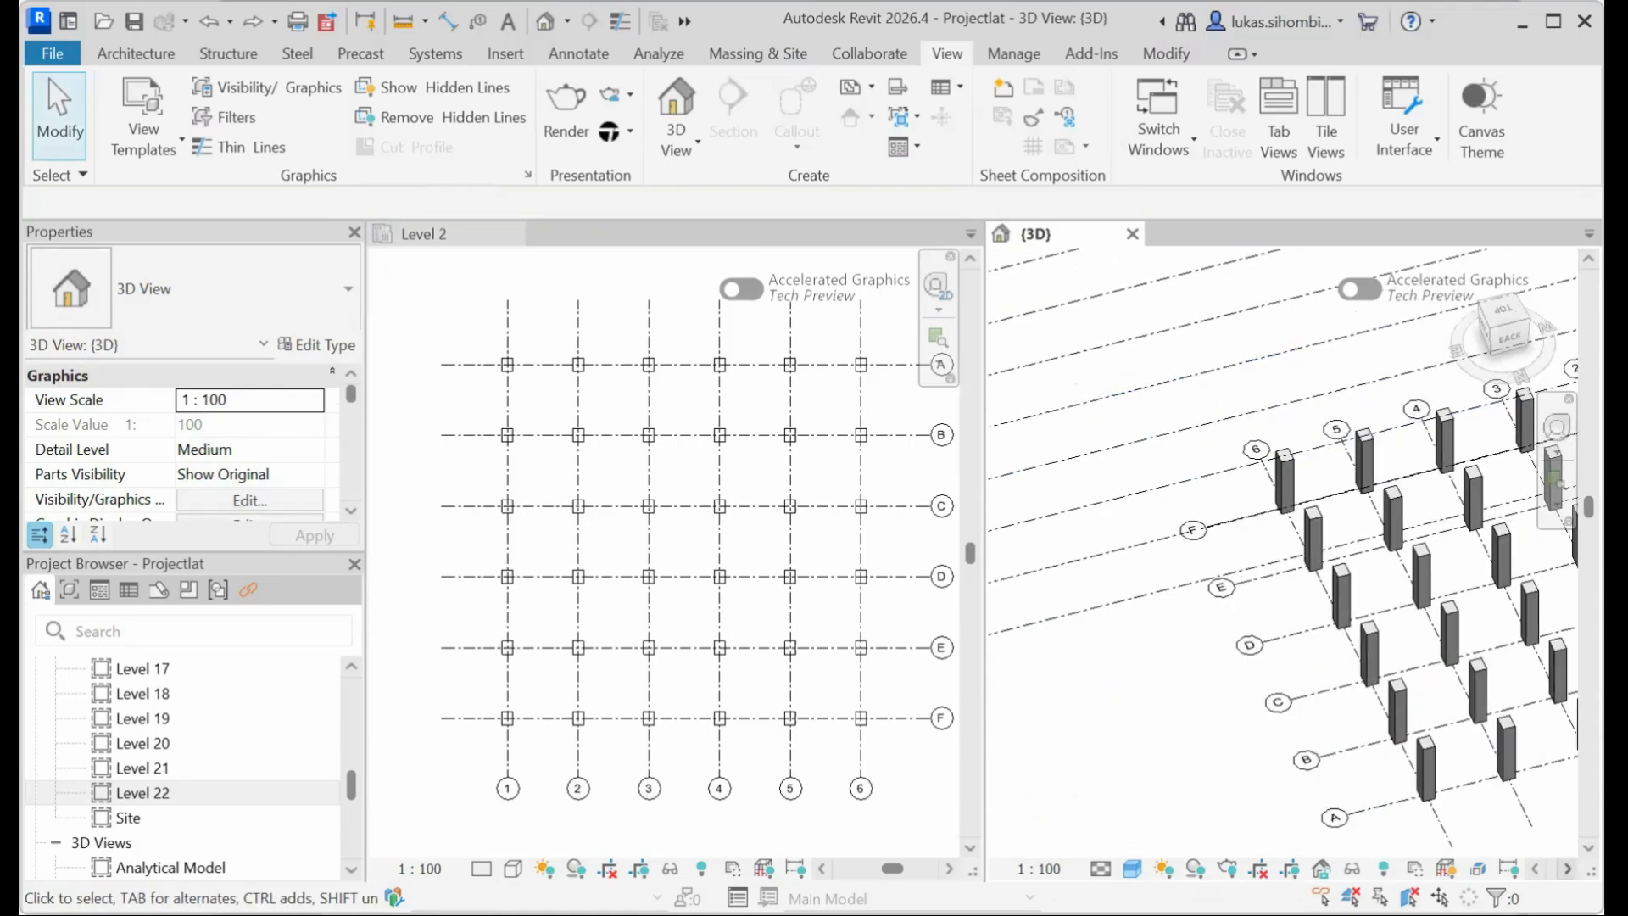
click(1567, 868)
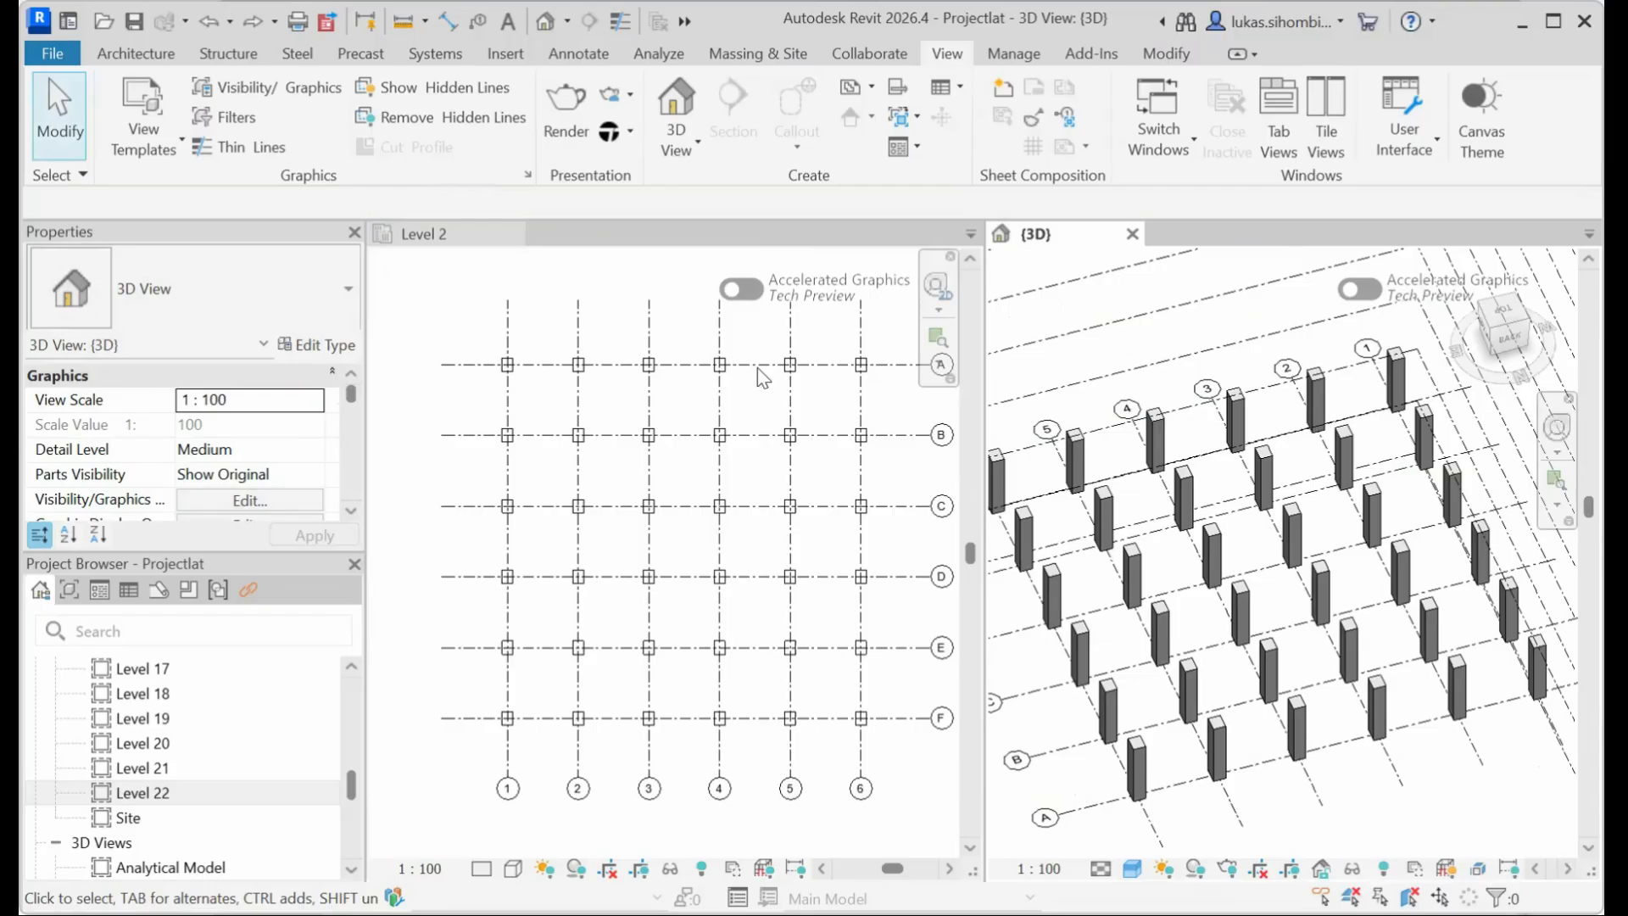
click(946, 867)
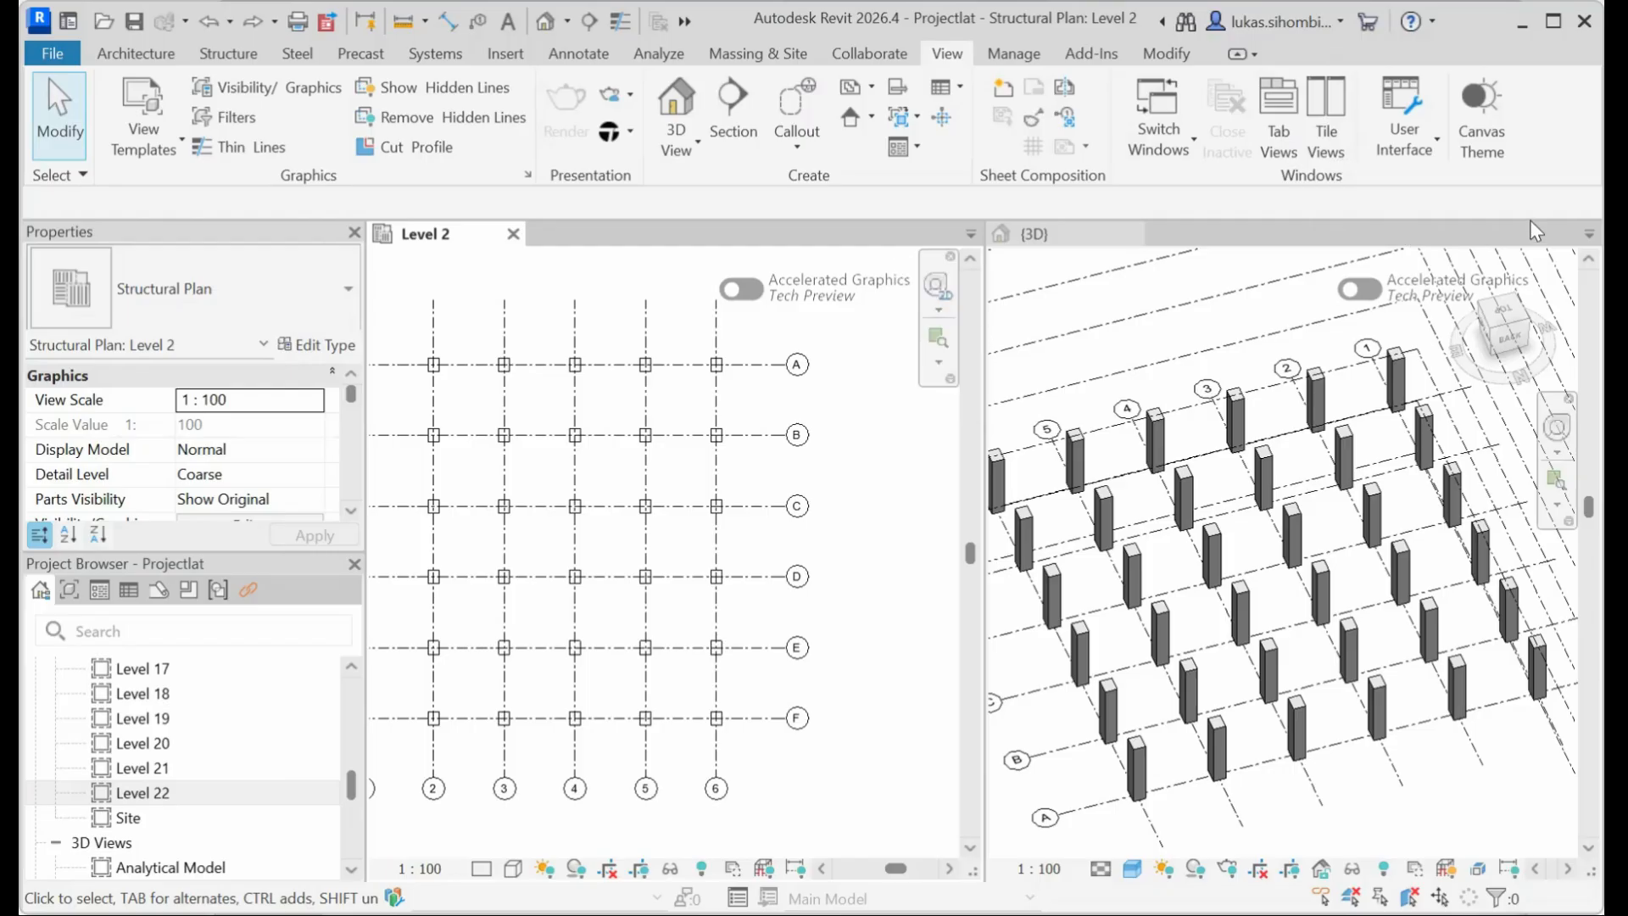
click(1320, 244)
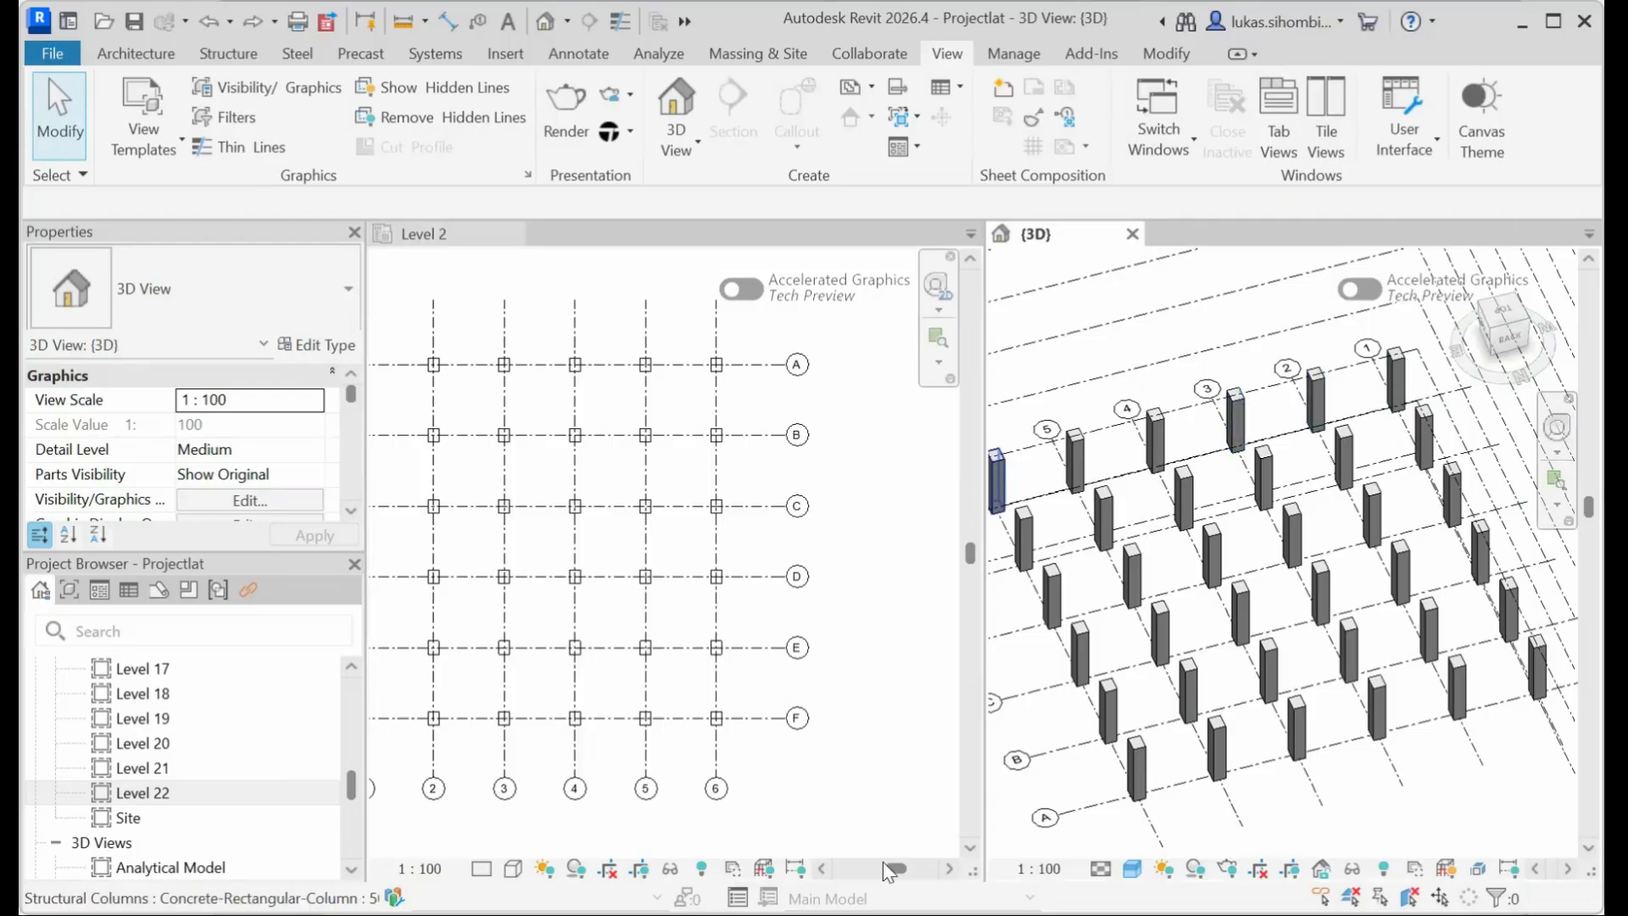
click(826, 870)
click(825, 870)
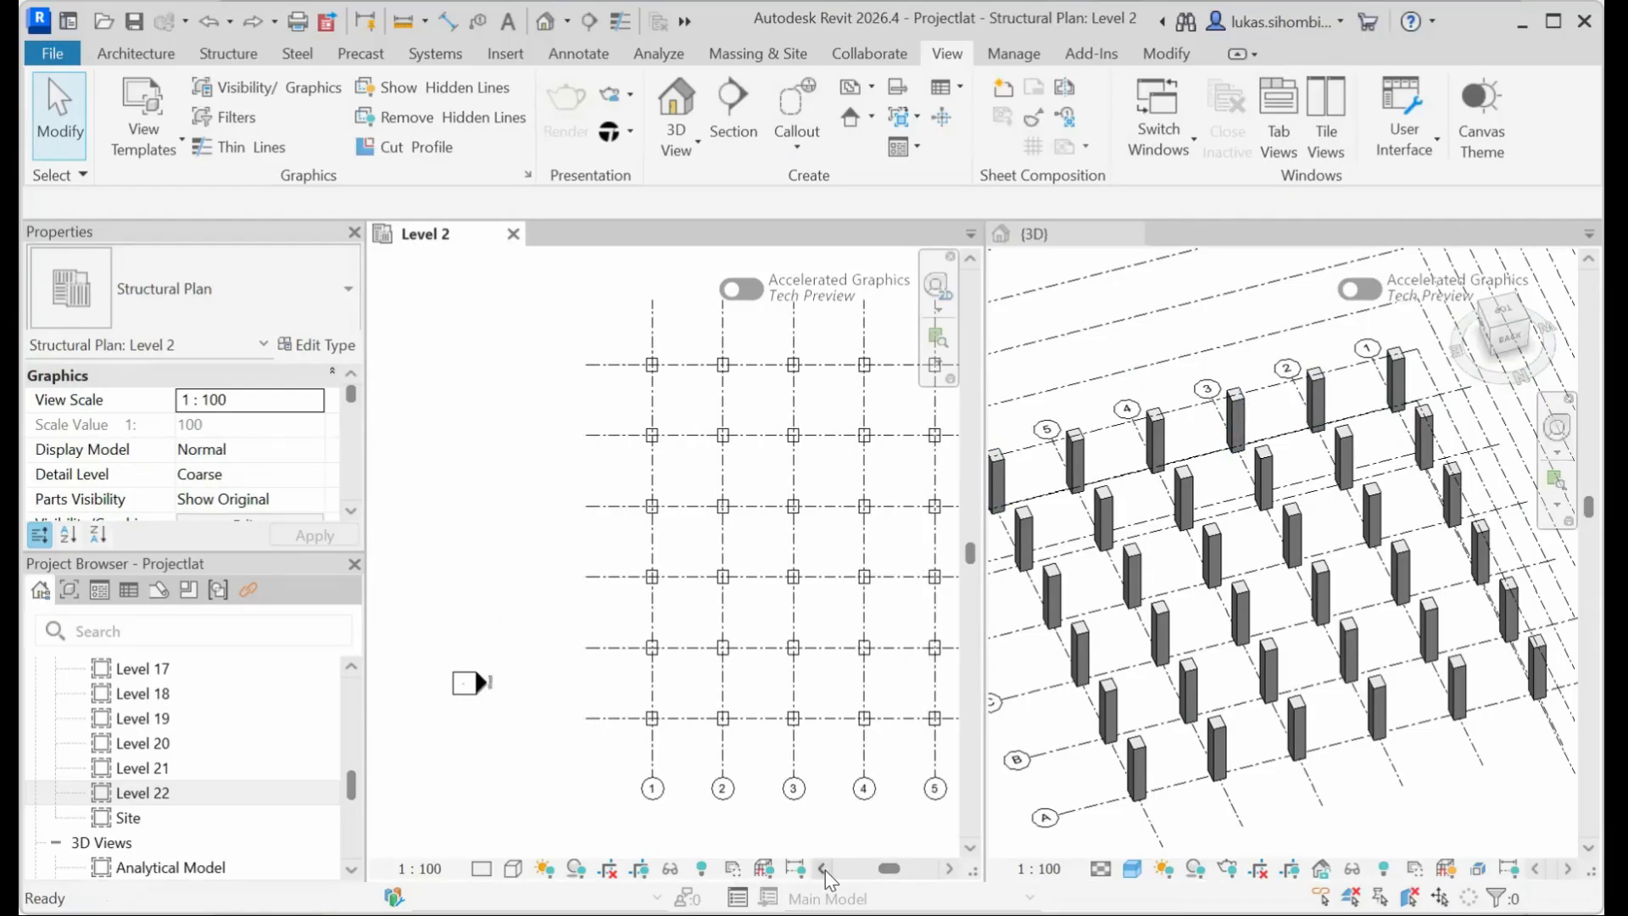
click(949, 867)
click(949, 867)
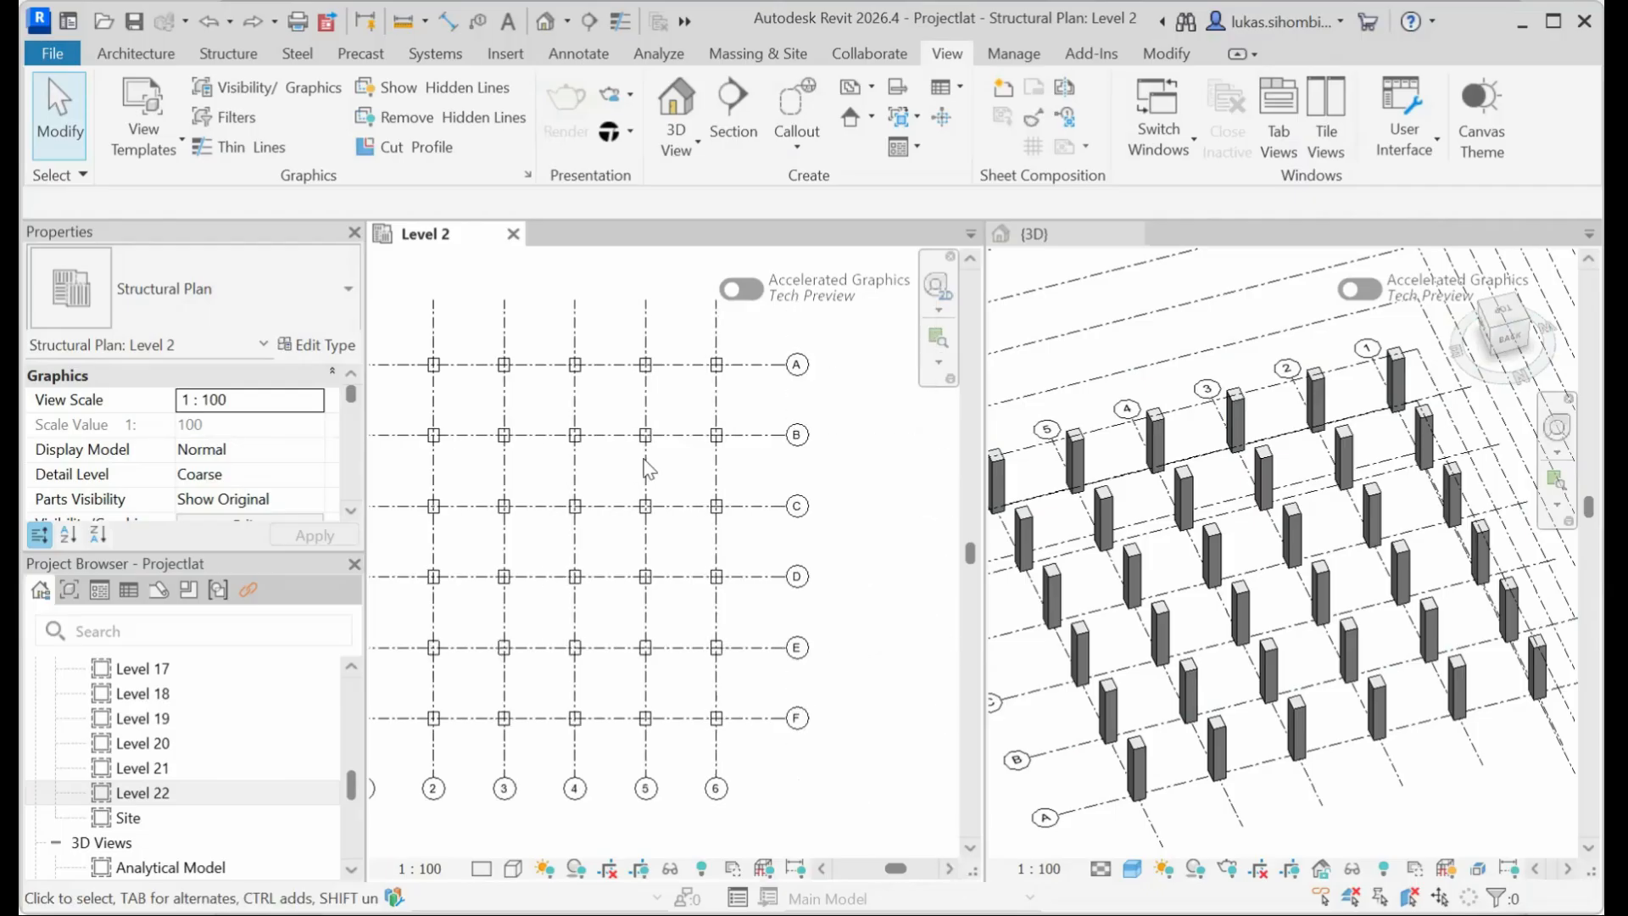
click(823, 870)
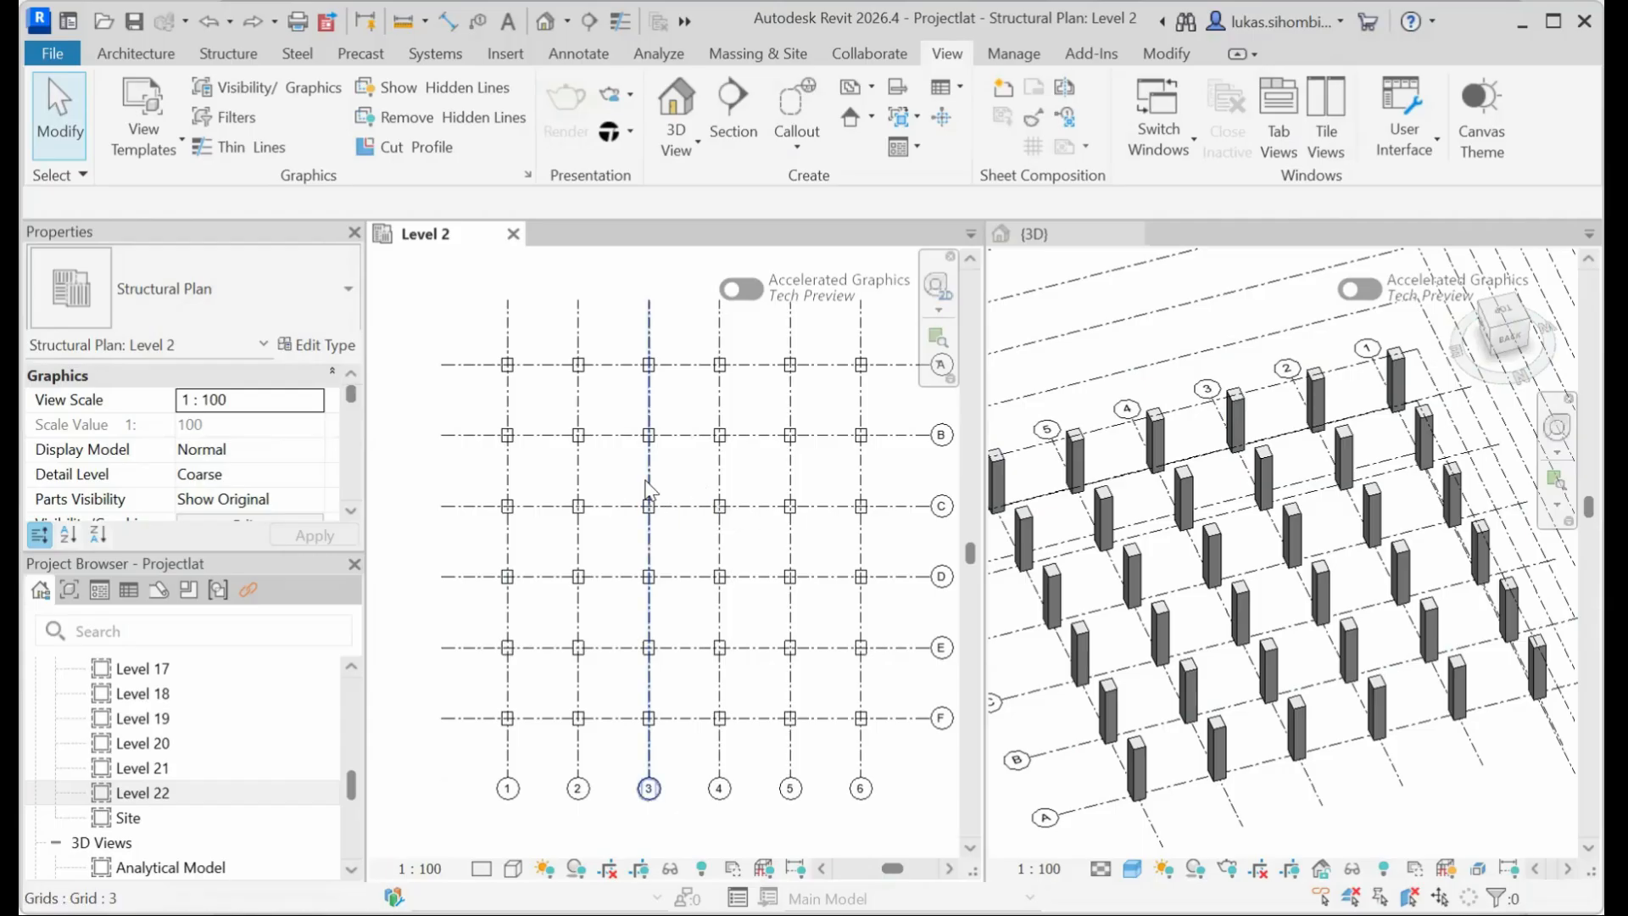
Delete the four central columns where grids 3 and 4 cross grids C and D in the plan and undo the deletion.
drag(633, 481, 760, 603)
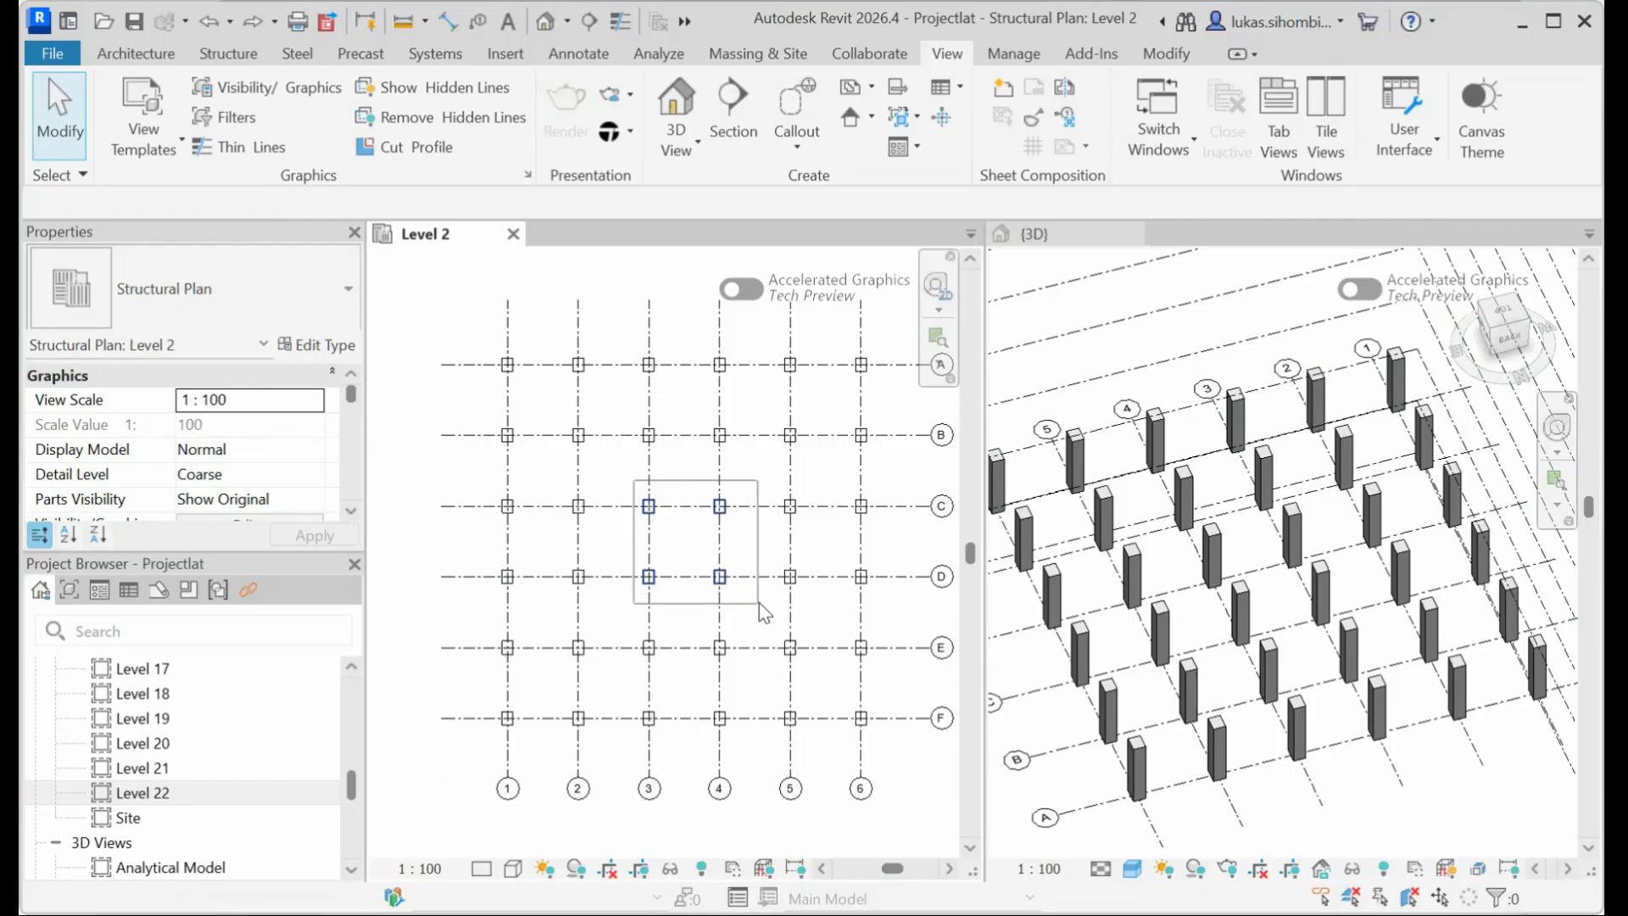
drag(759, 603, 756, 604)
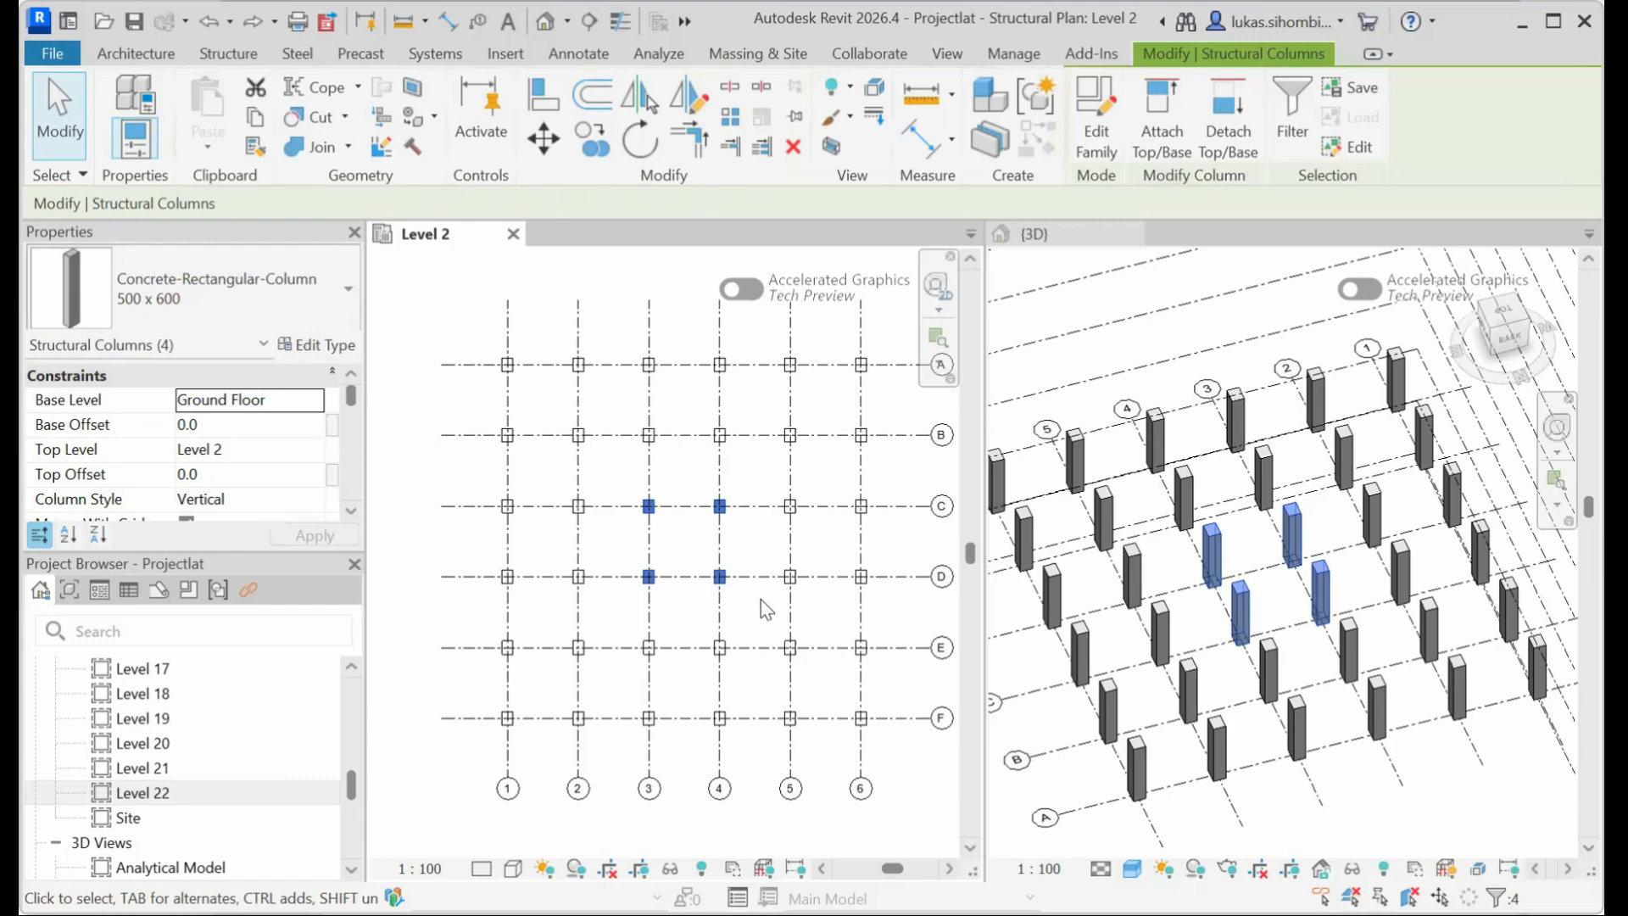
key(Delete)
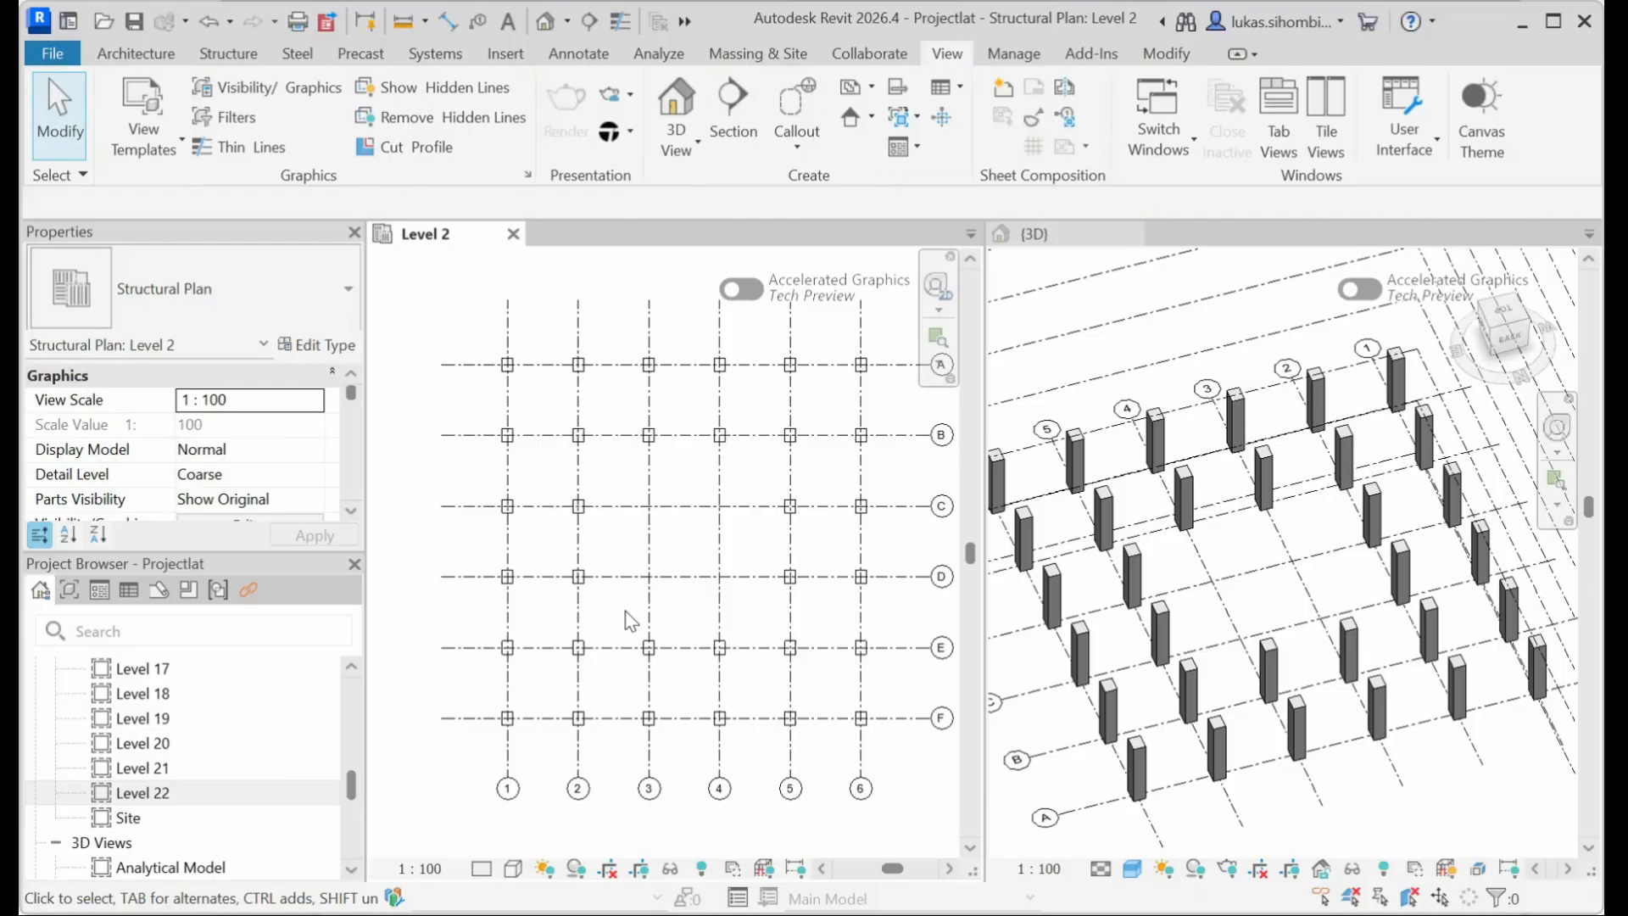
click(209, 22)
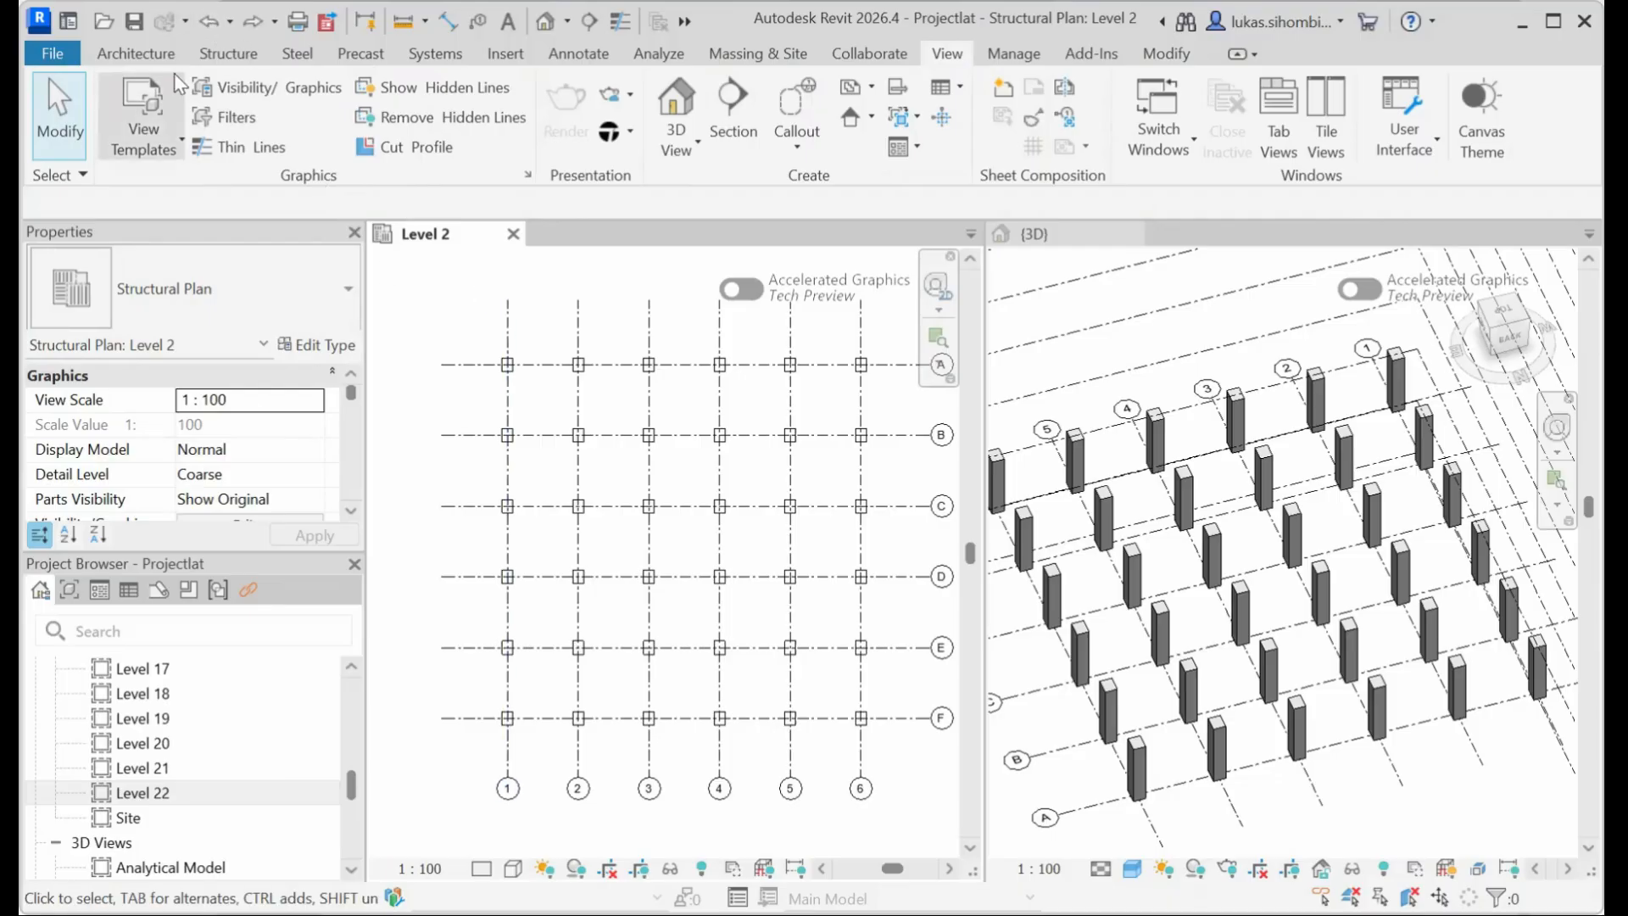
Start placing a slanted 500 x 600 Concrete-Rectangular-Column structural column in the Level 2 plan.
click(228, 54)
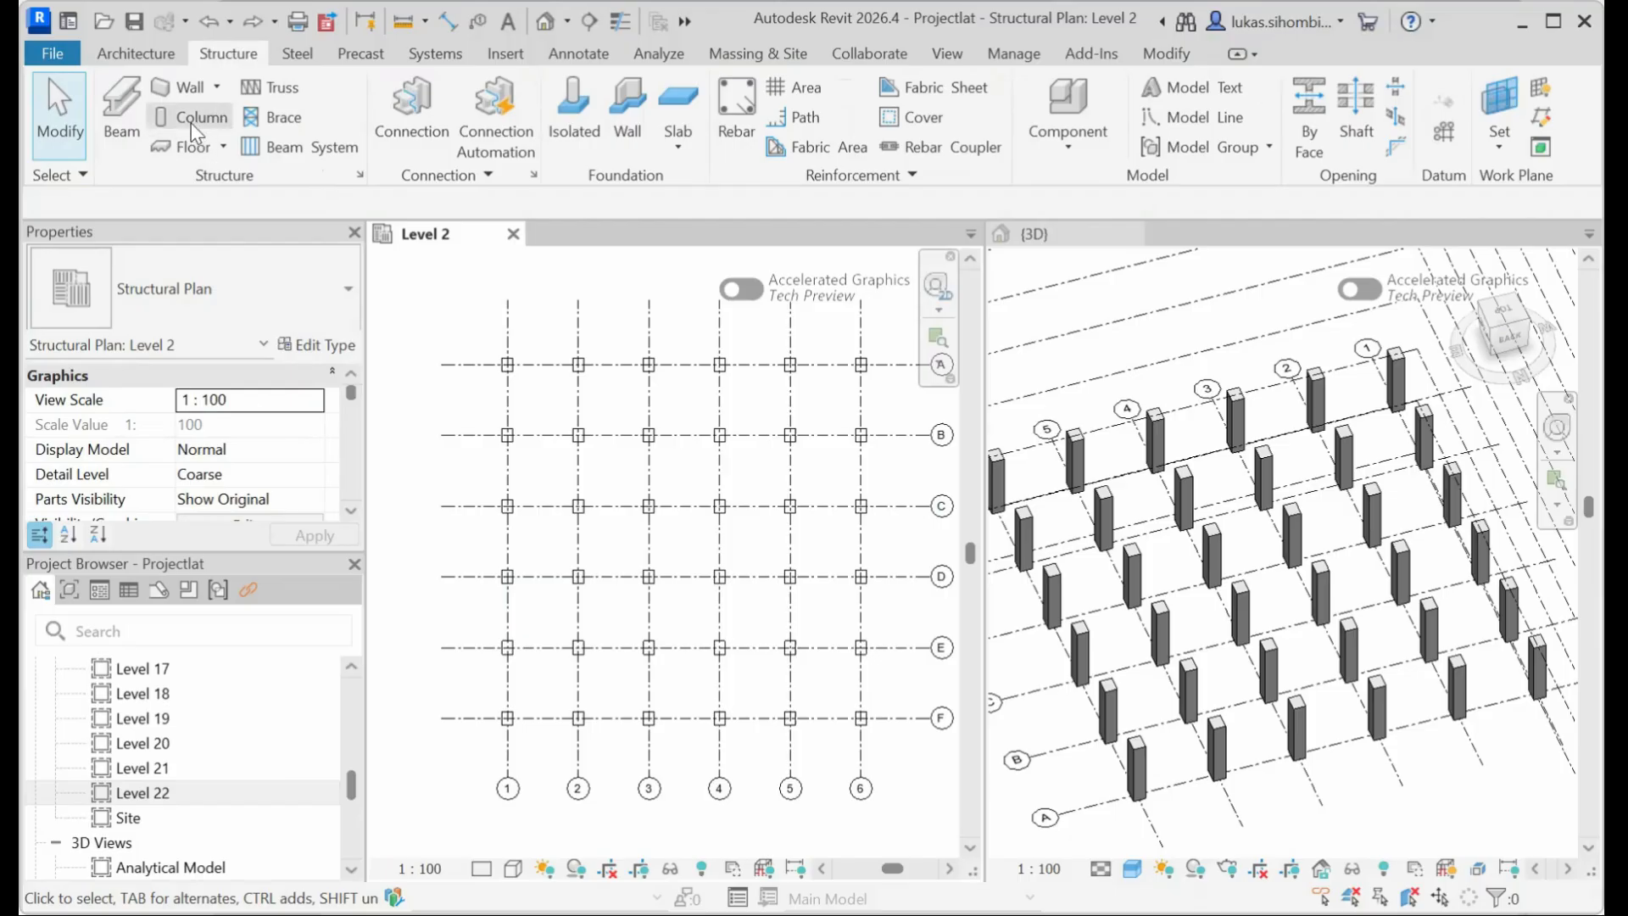
click(195, 118)
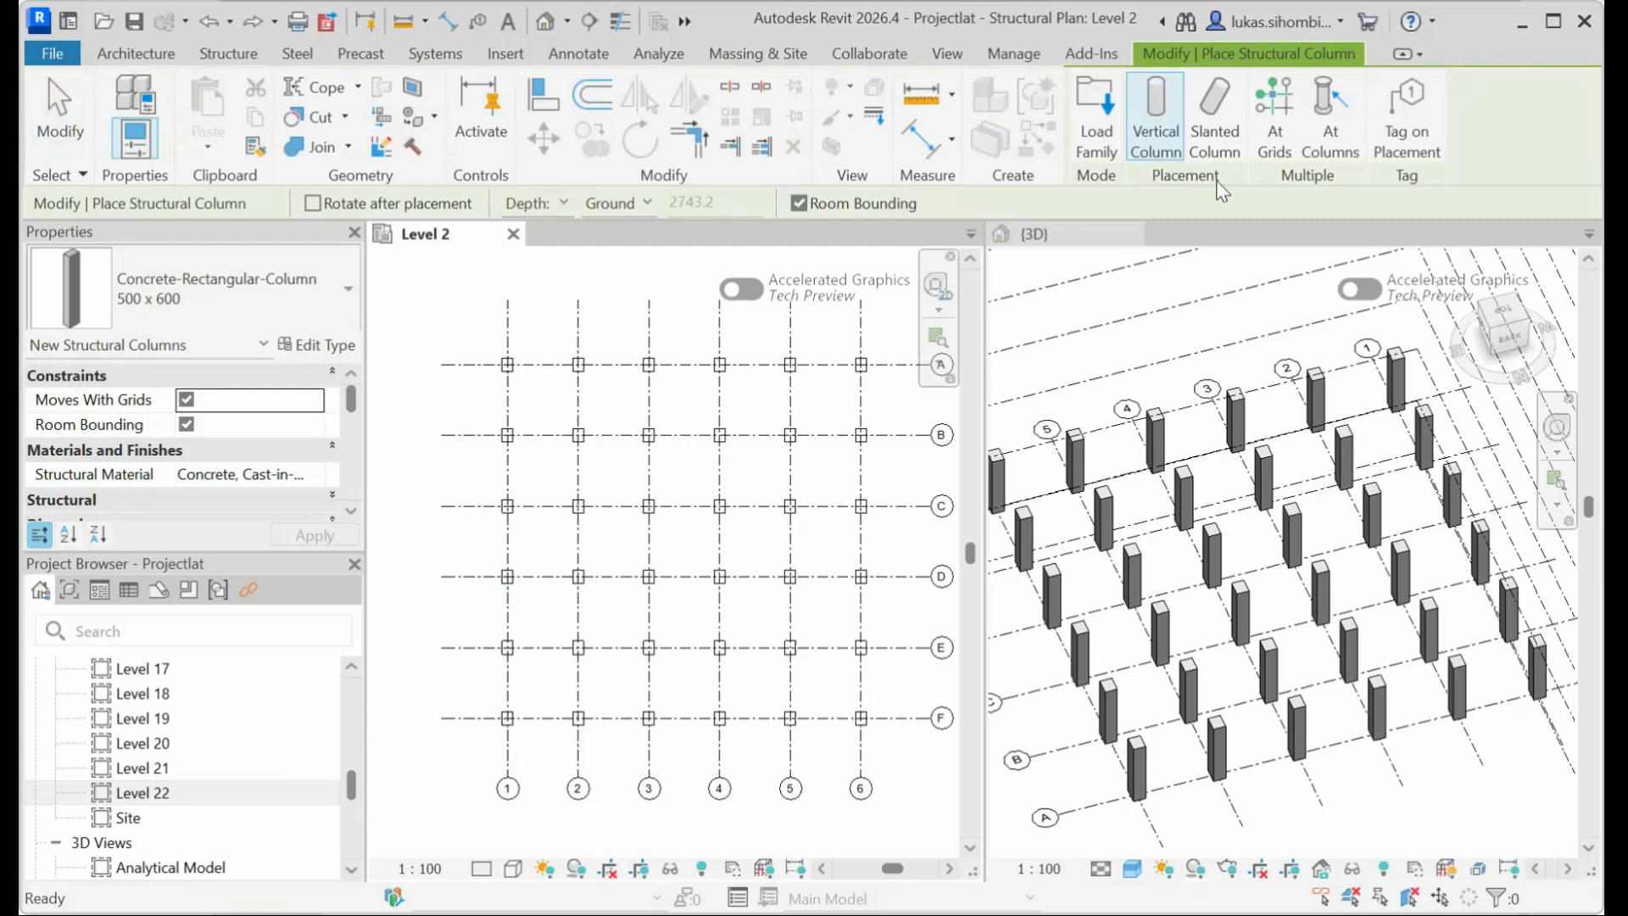
click(1213, 101)
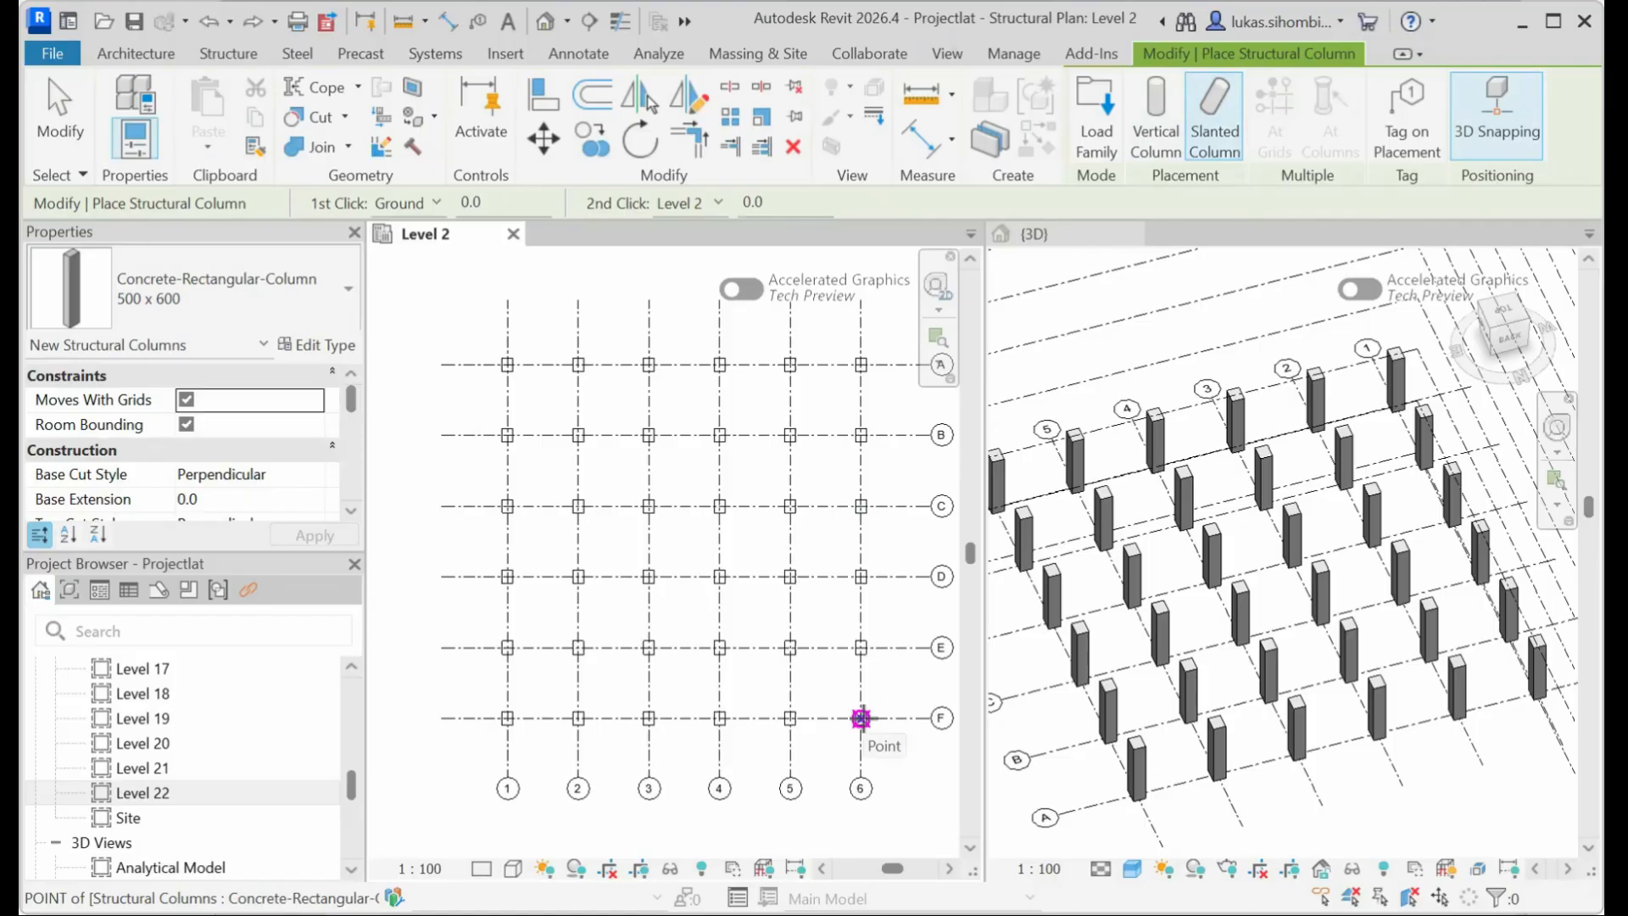
click(861, 717)
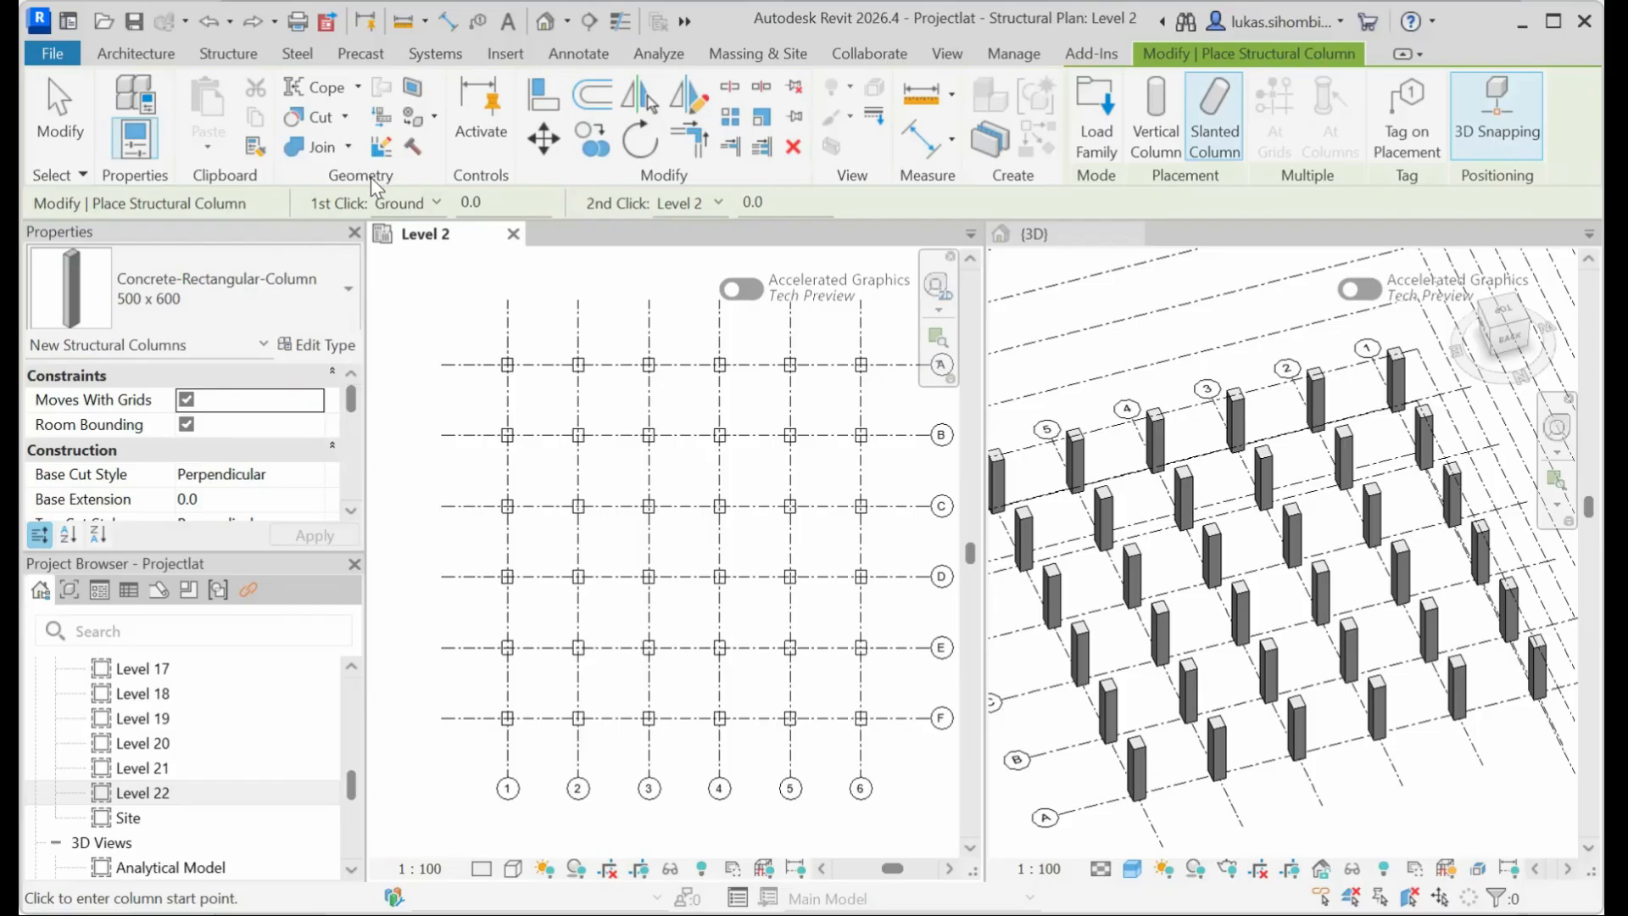
Set the slanted column's first click level to Ground Floor and its second click level to Level 2.
click(407, 204)
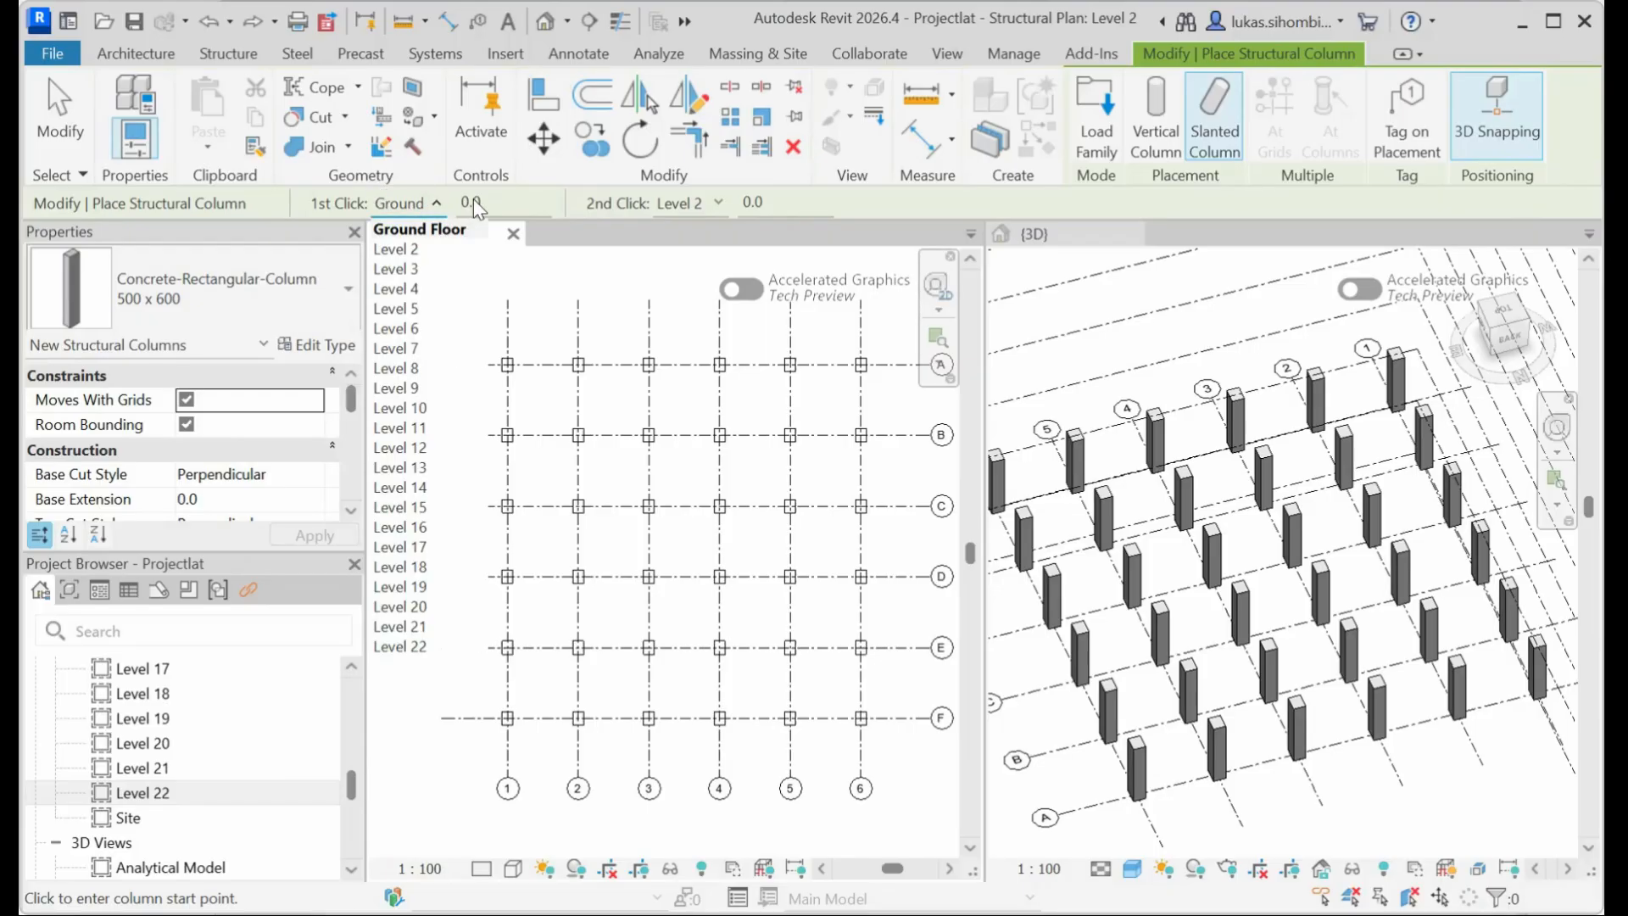
click(483, 201)
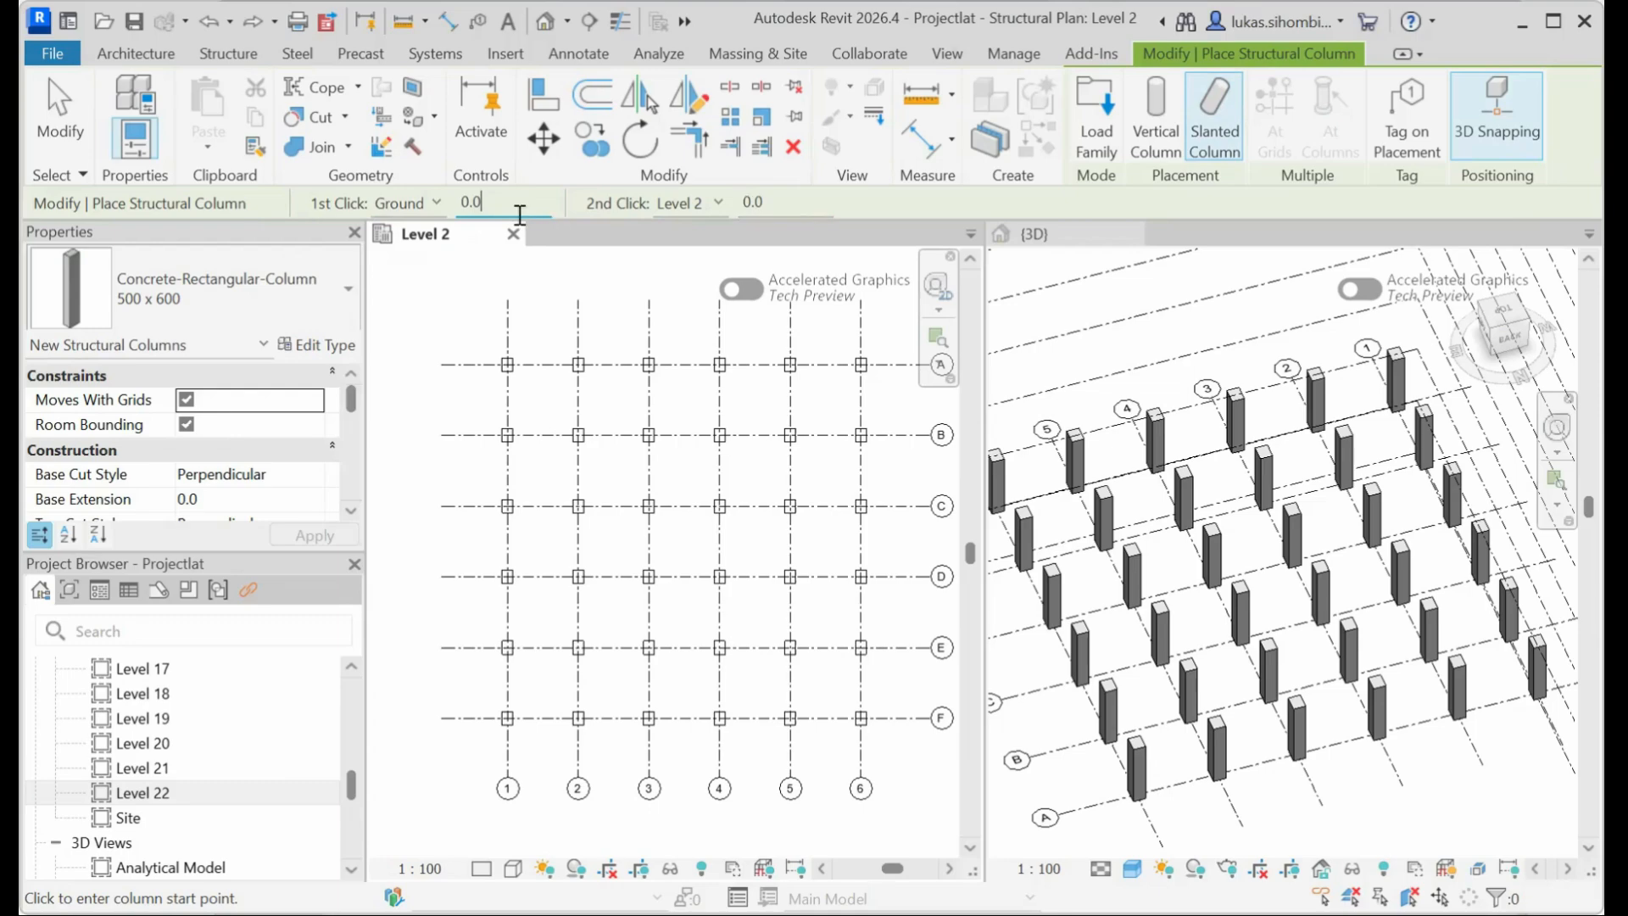
click(438, 203)
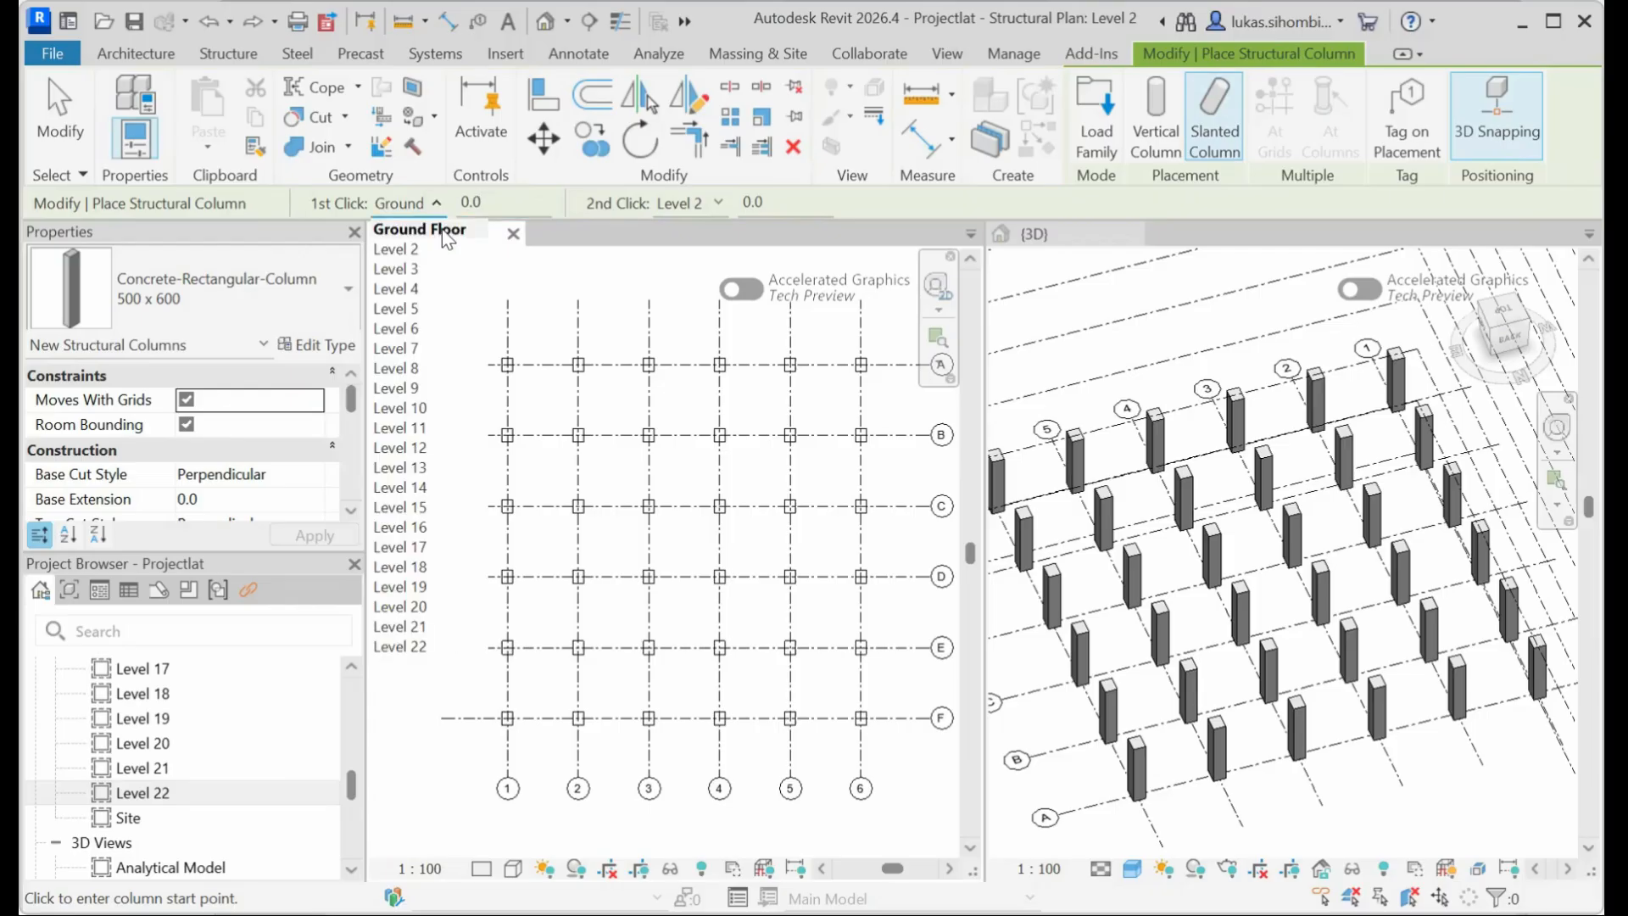
click(447, 240)
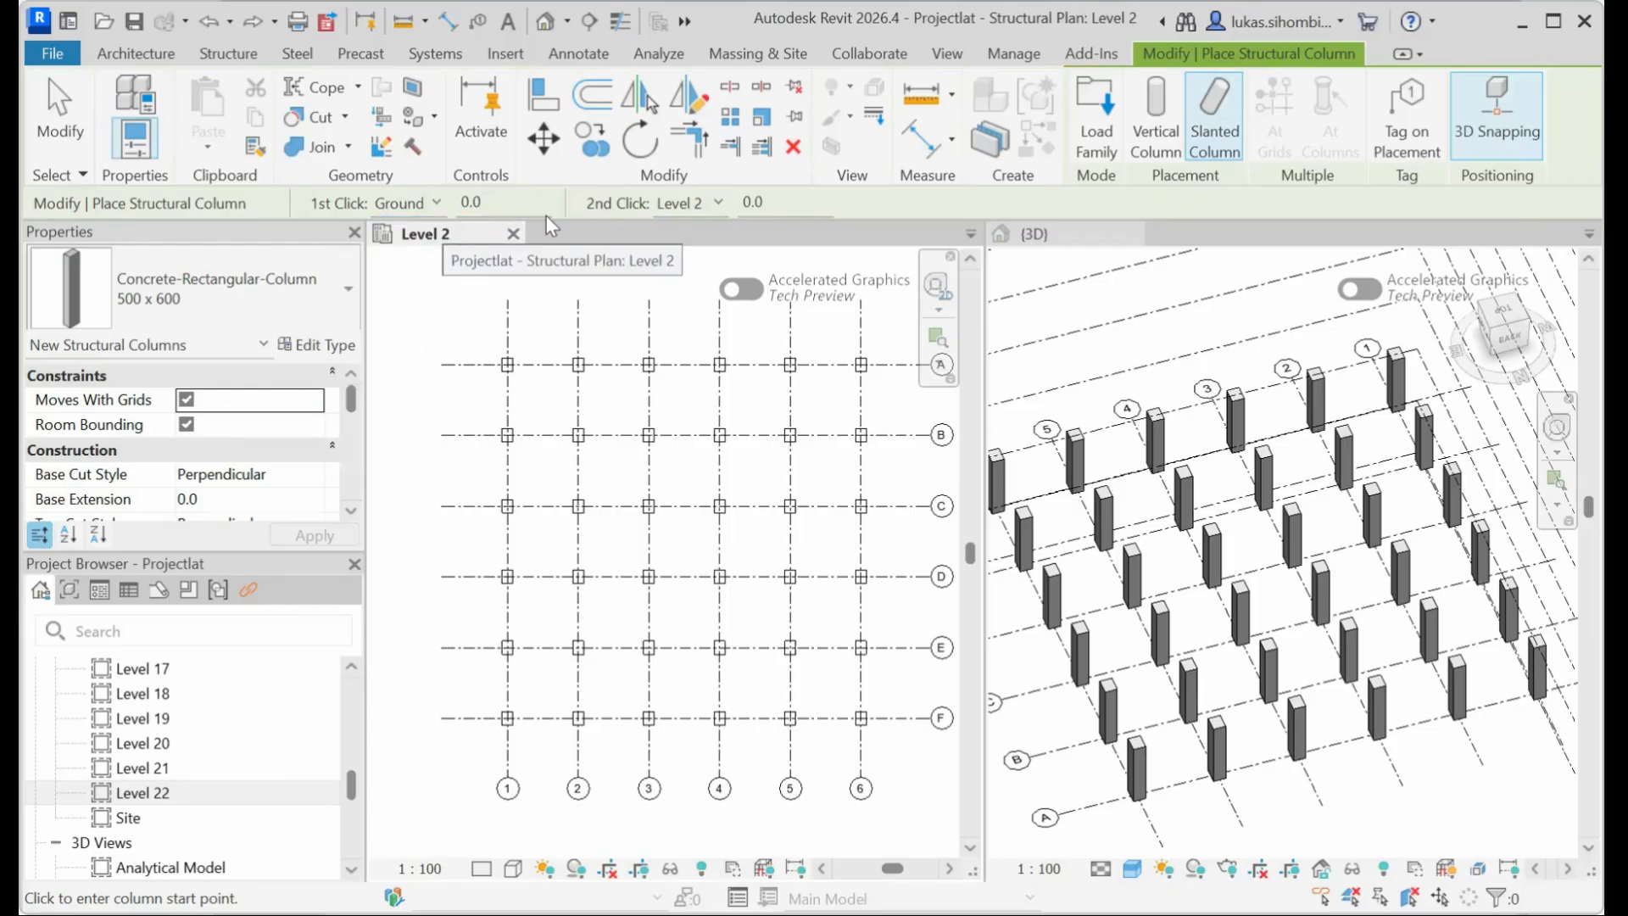
click(720, 202)
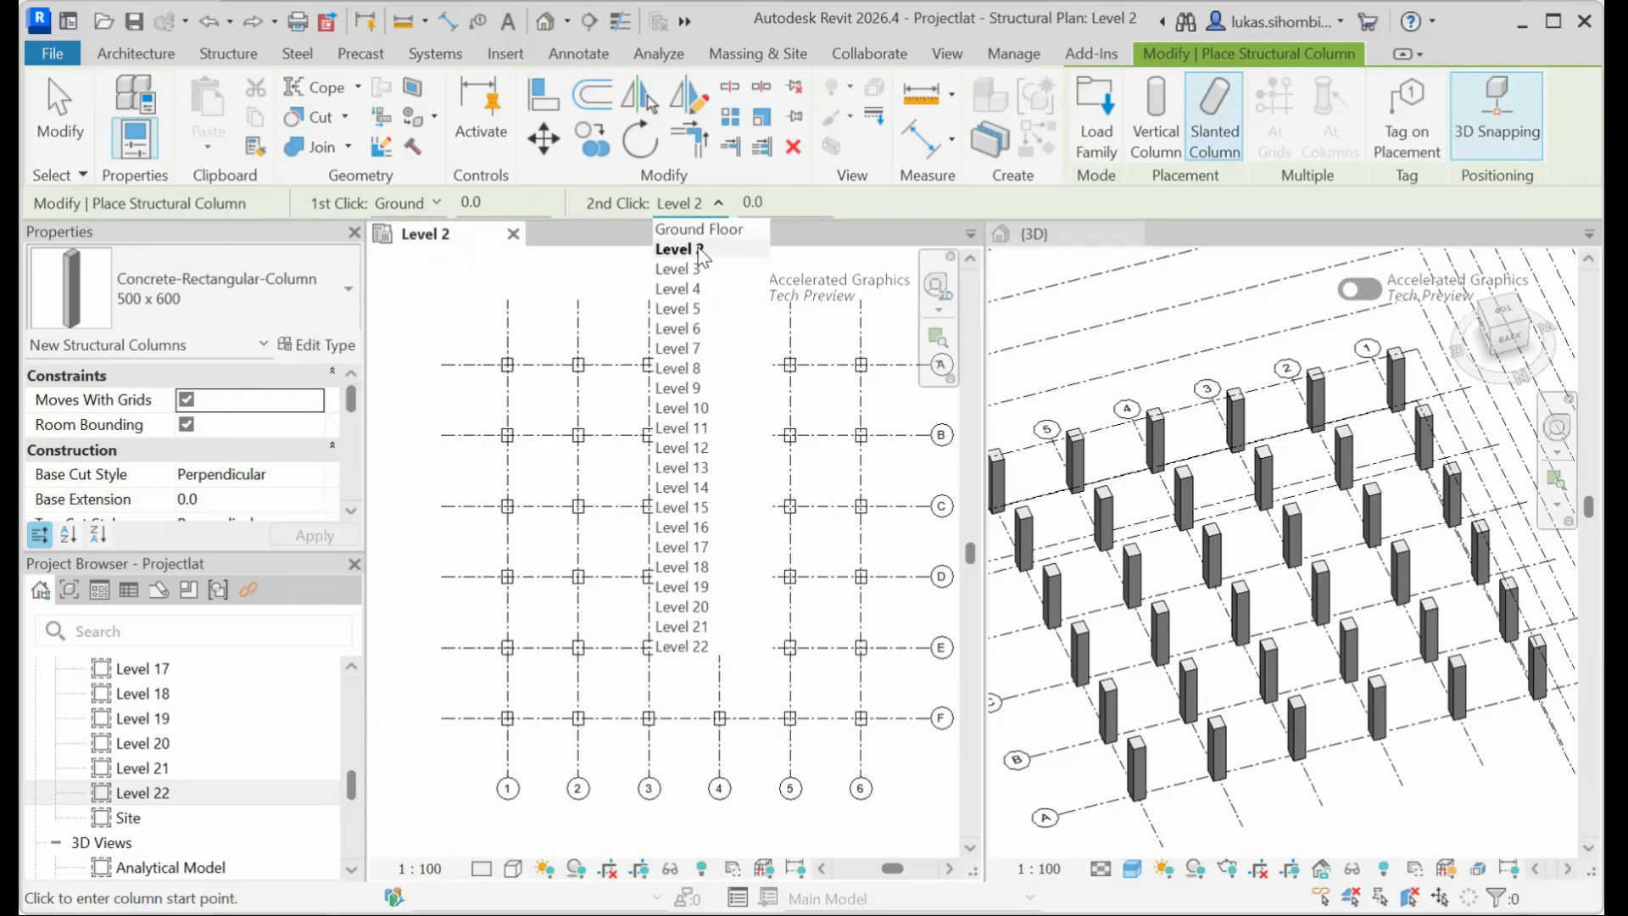
click(696, 248)
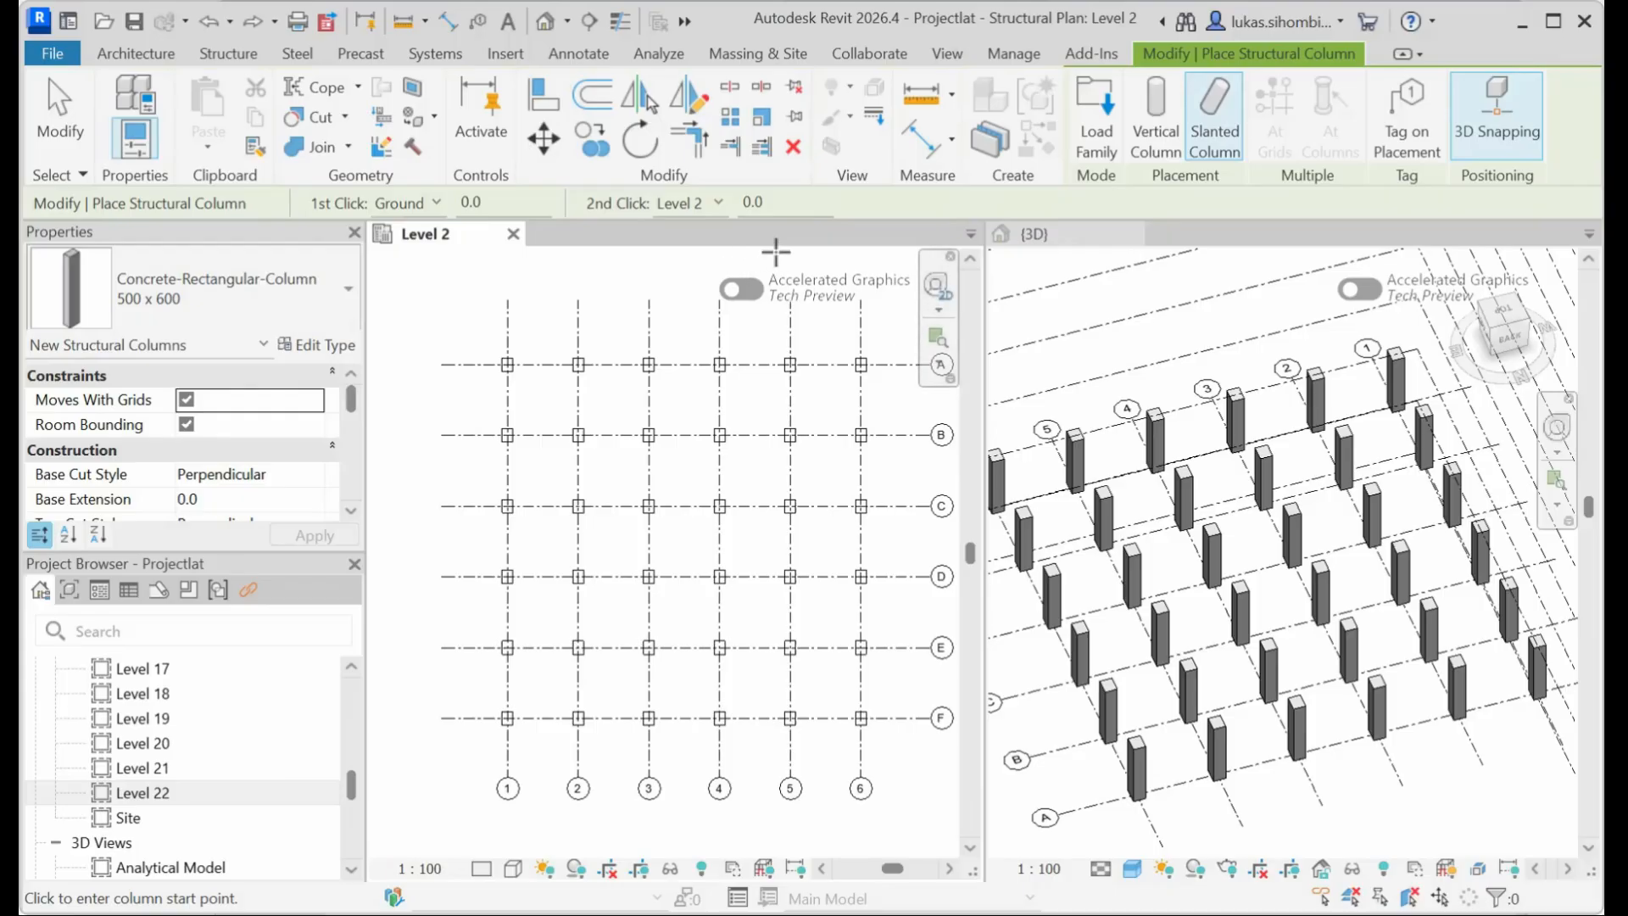
Try to set the slanted column's second click level to Ground Floor with an offset of 0.0.
click(773, 199)
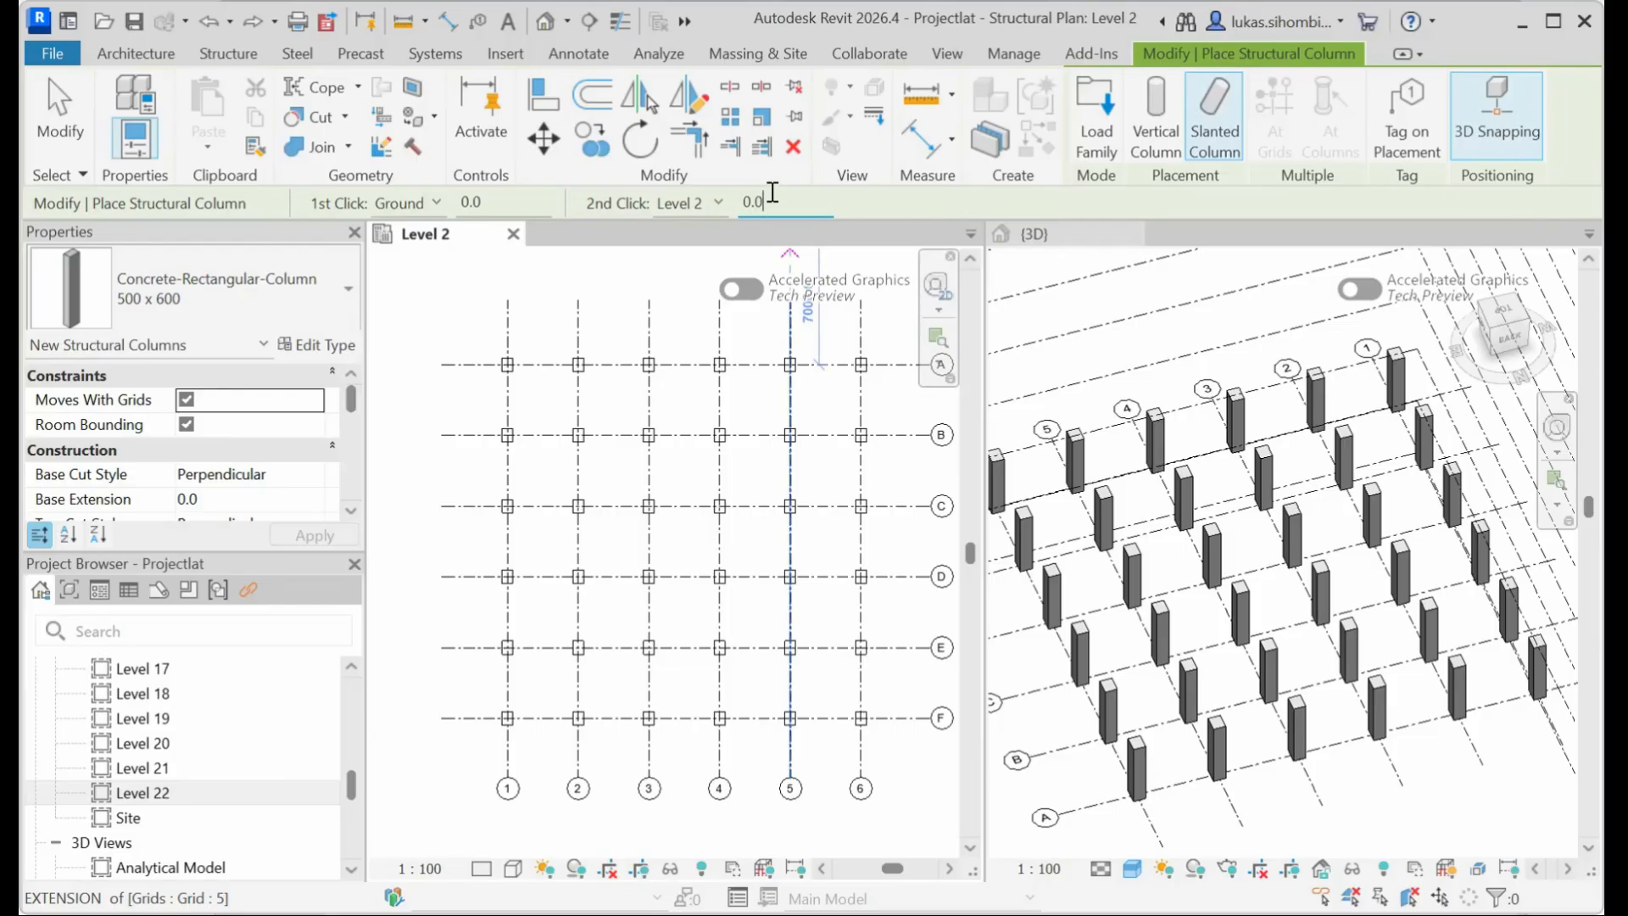
click(719, 204)
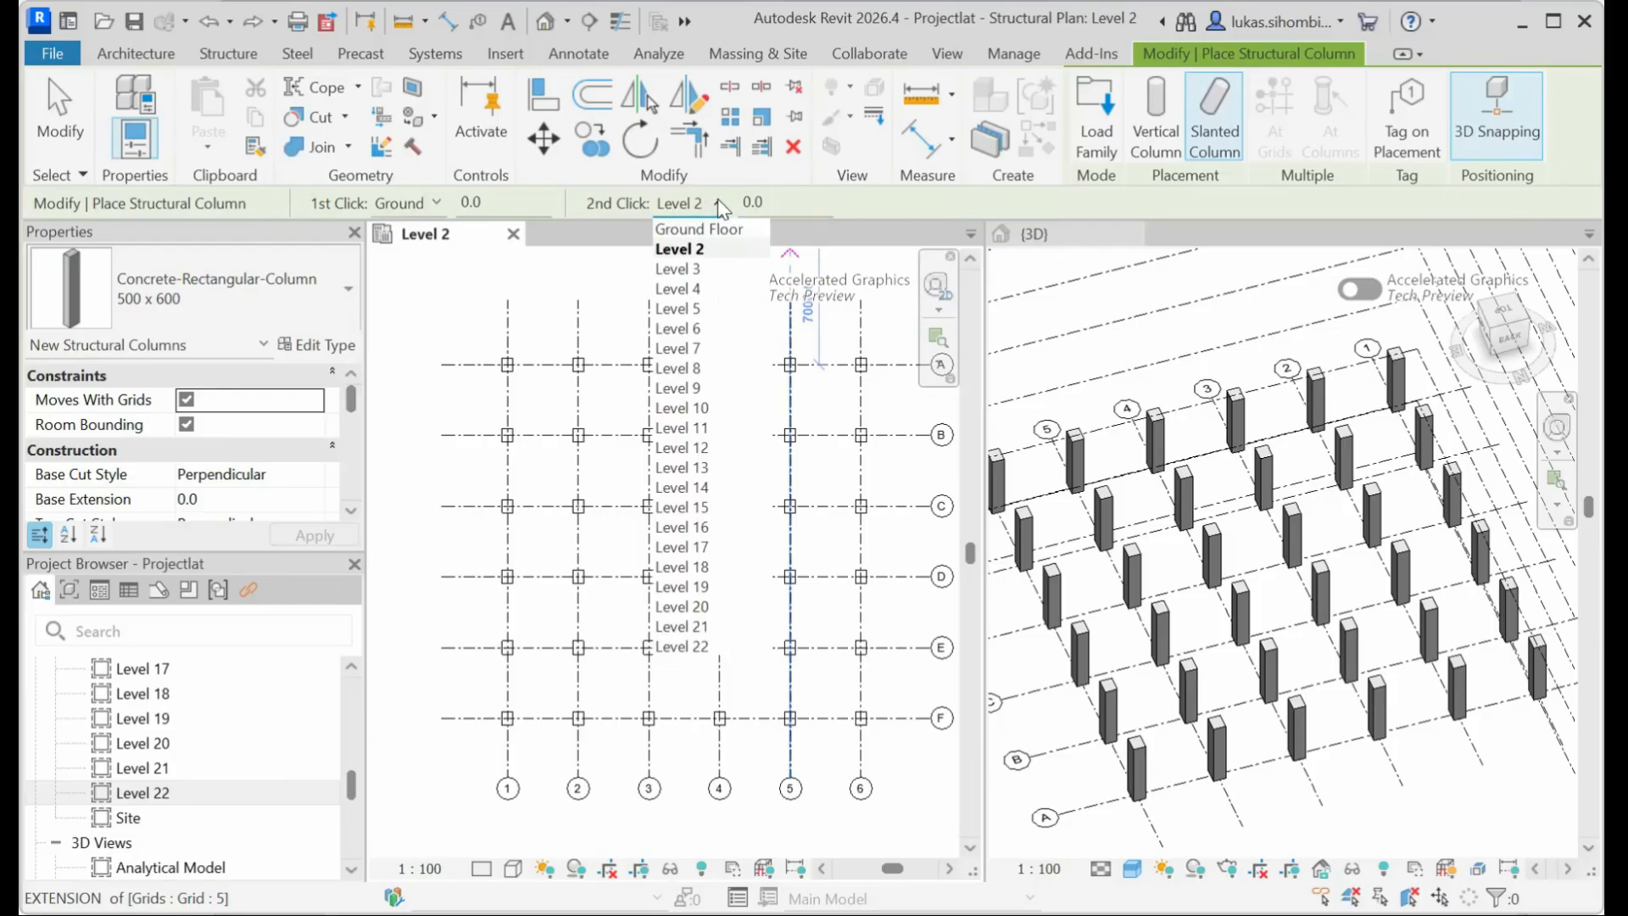
click(704, 230)
click(962, 522)
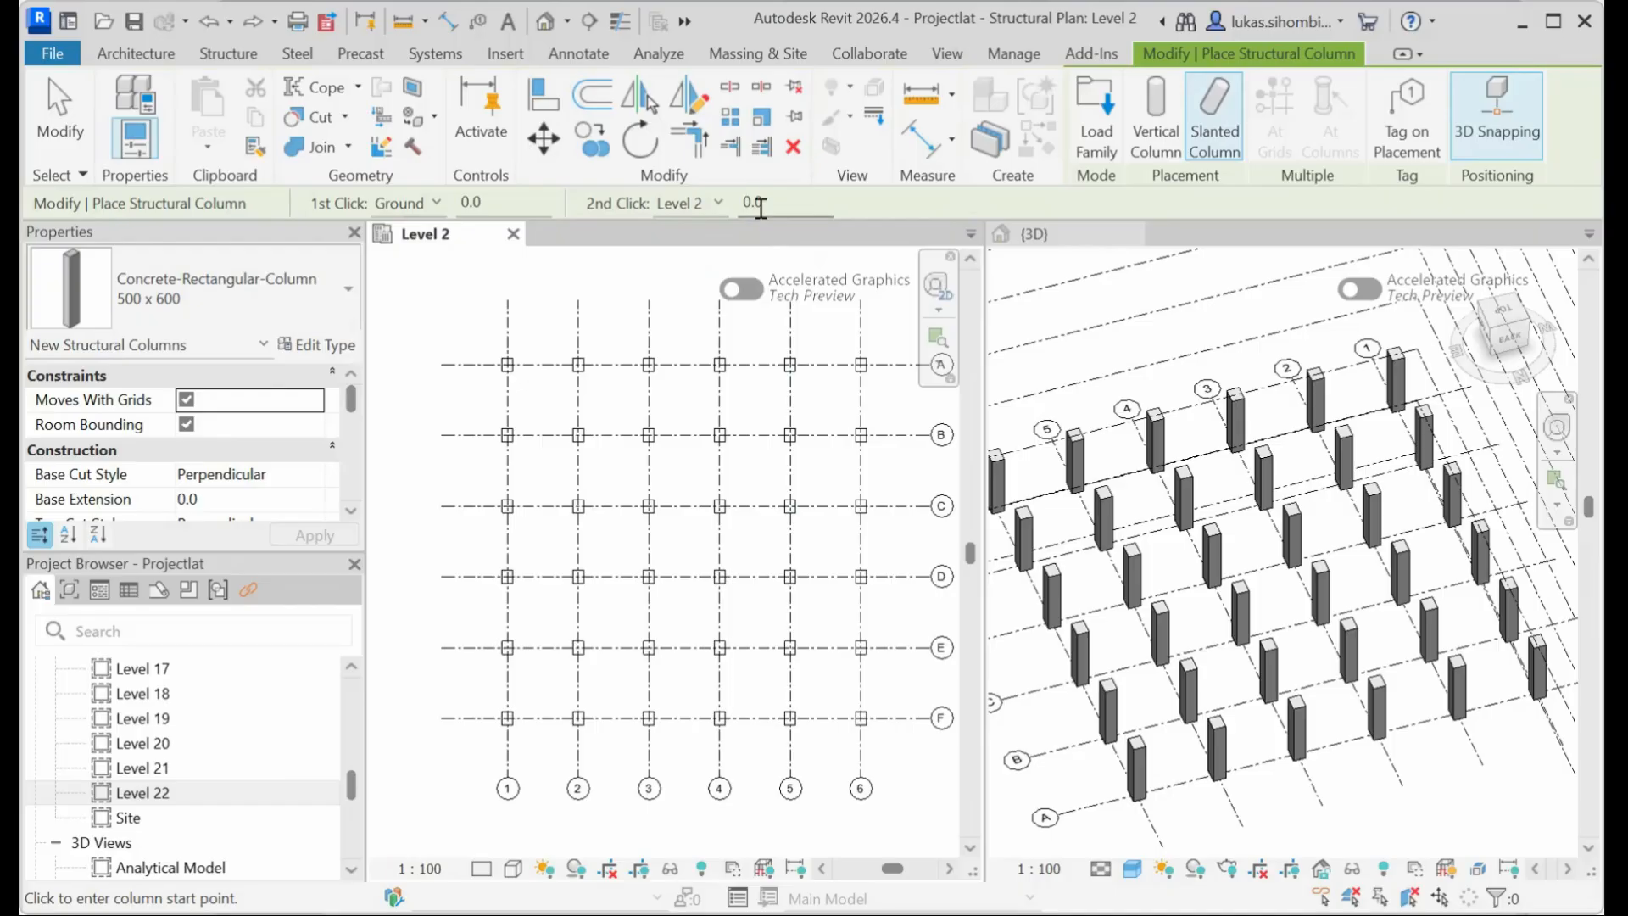
double_click(753, 202)
click(719, 204)
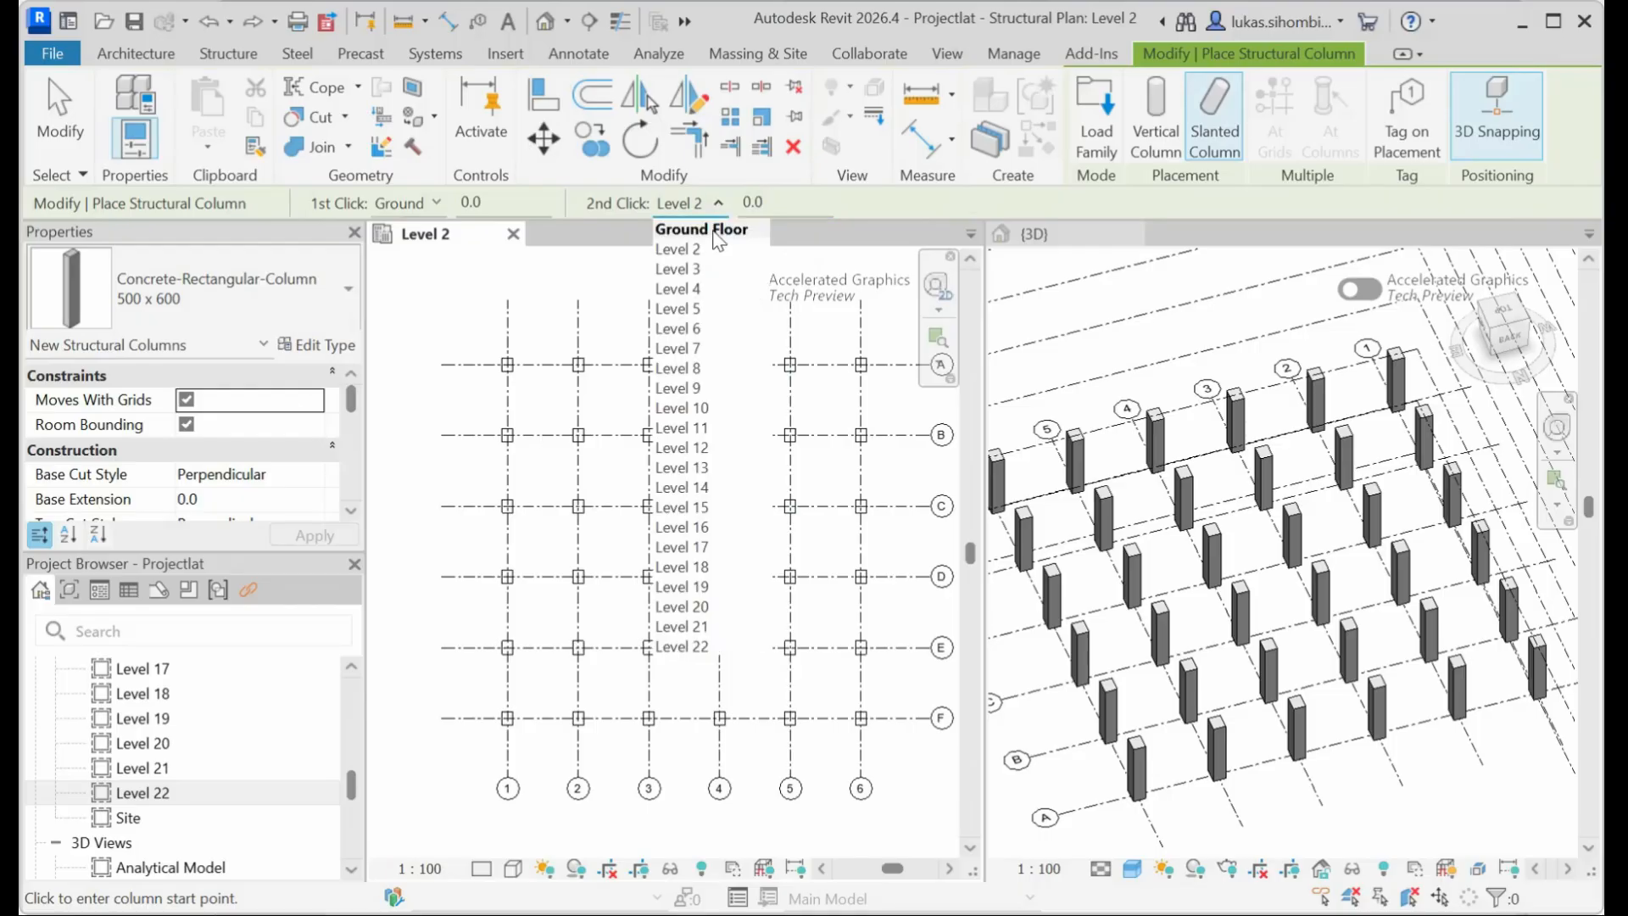
click(715, 230)
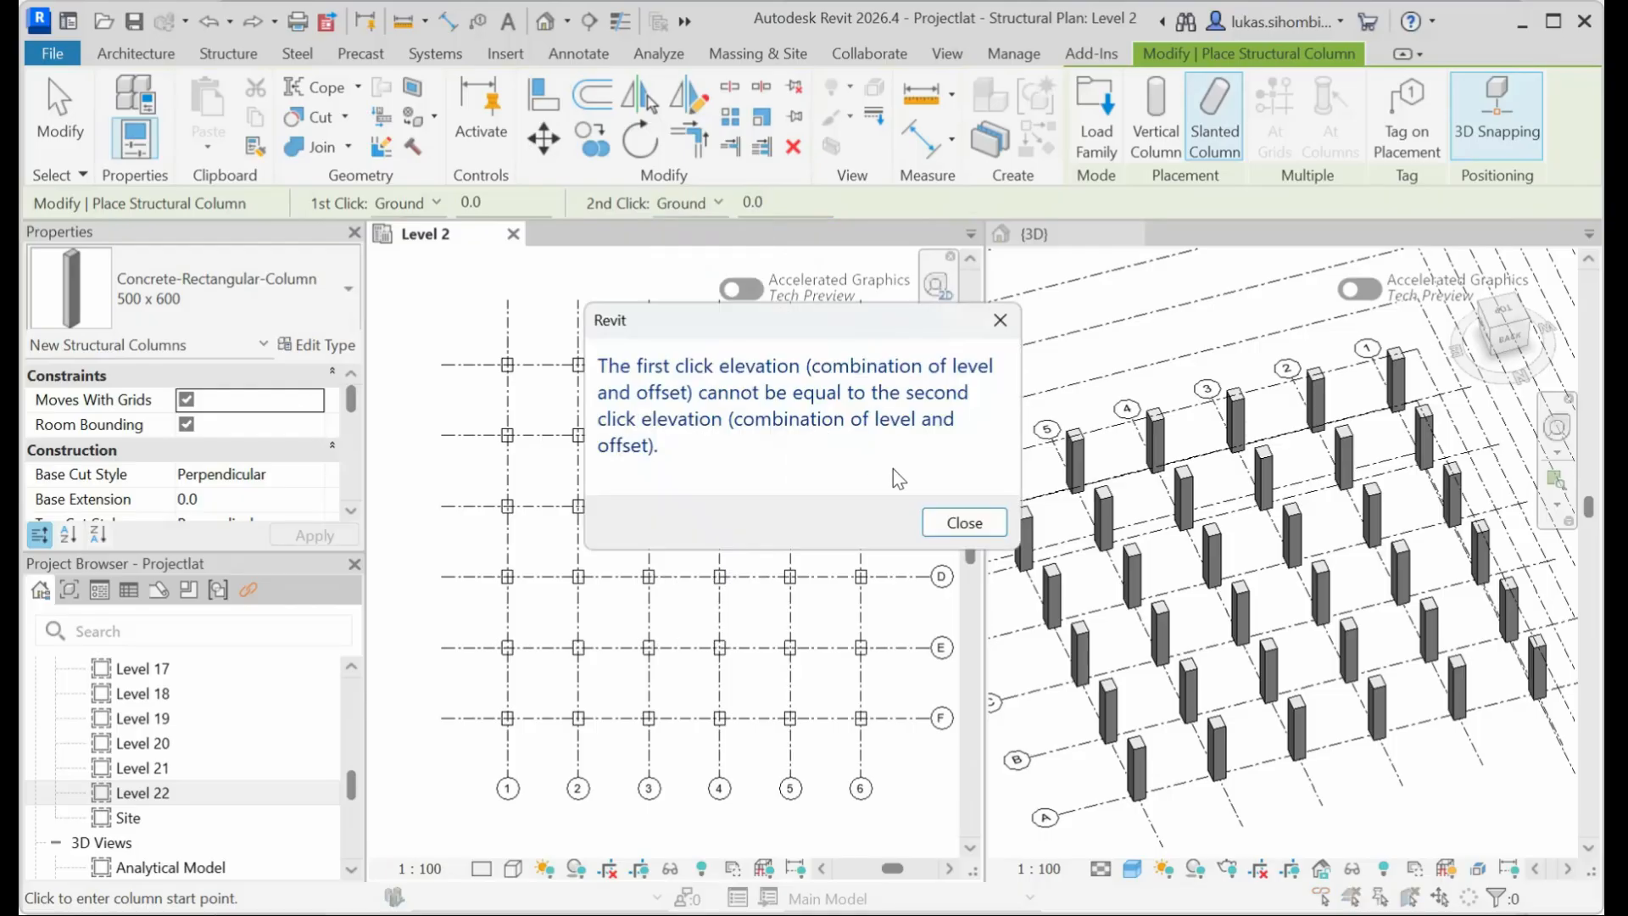
click(999, 323)
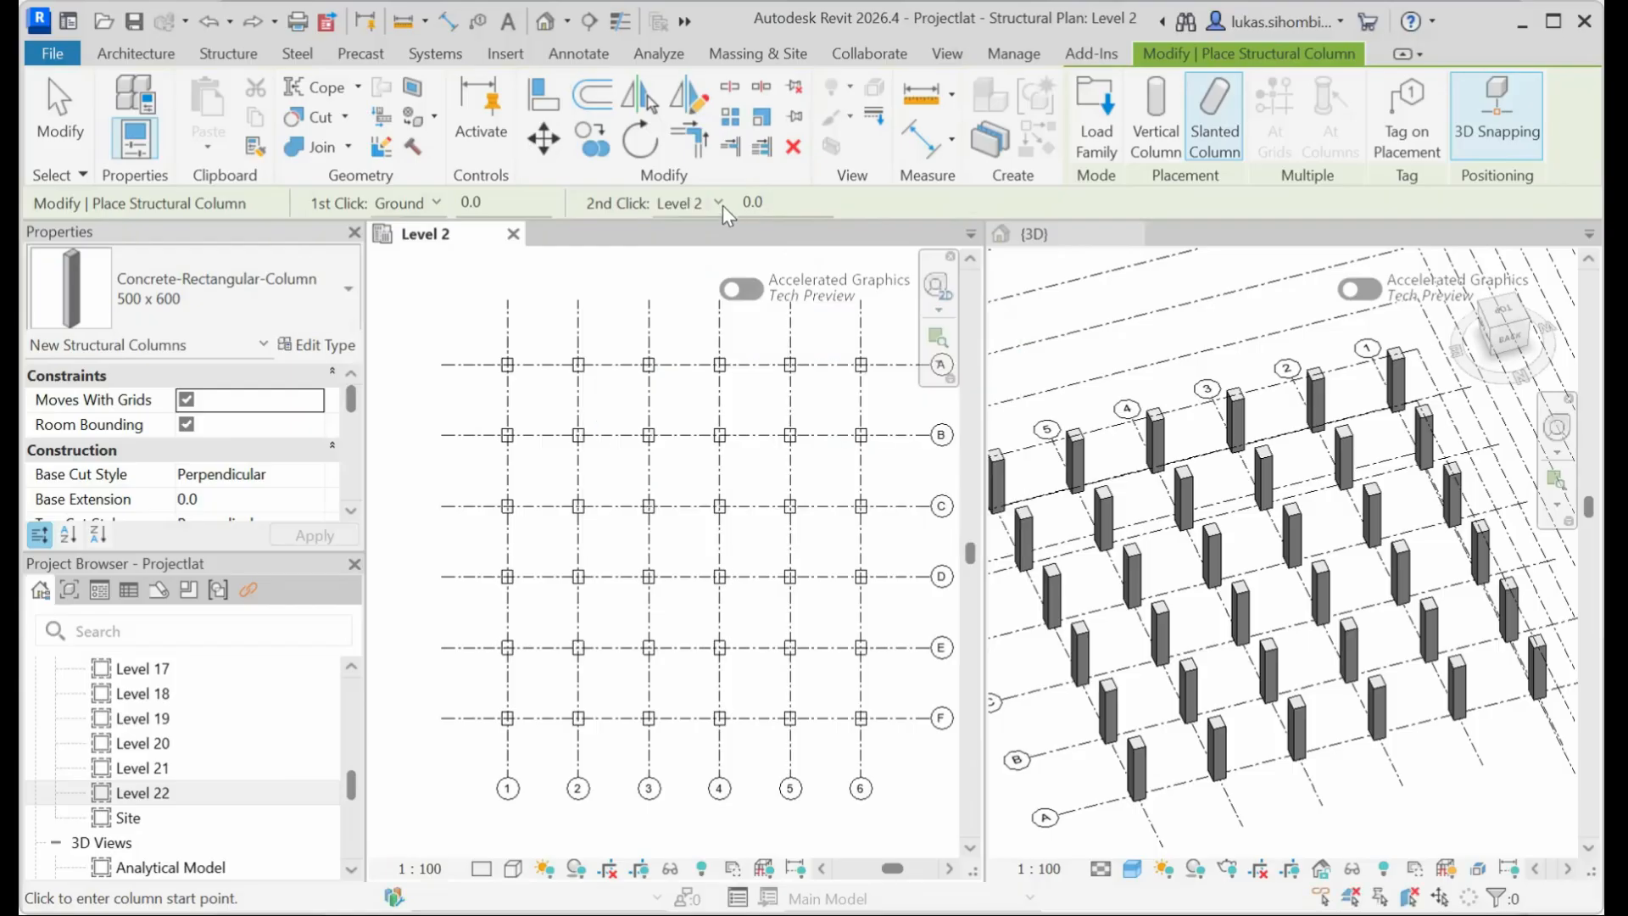
Set the slanted column's second click to Ground Floor with an offset of 3000.
click(754, 201)
text(3000)
click(719, 201)
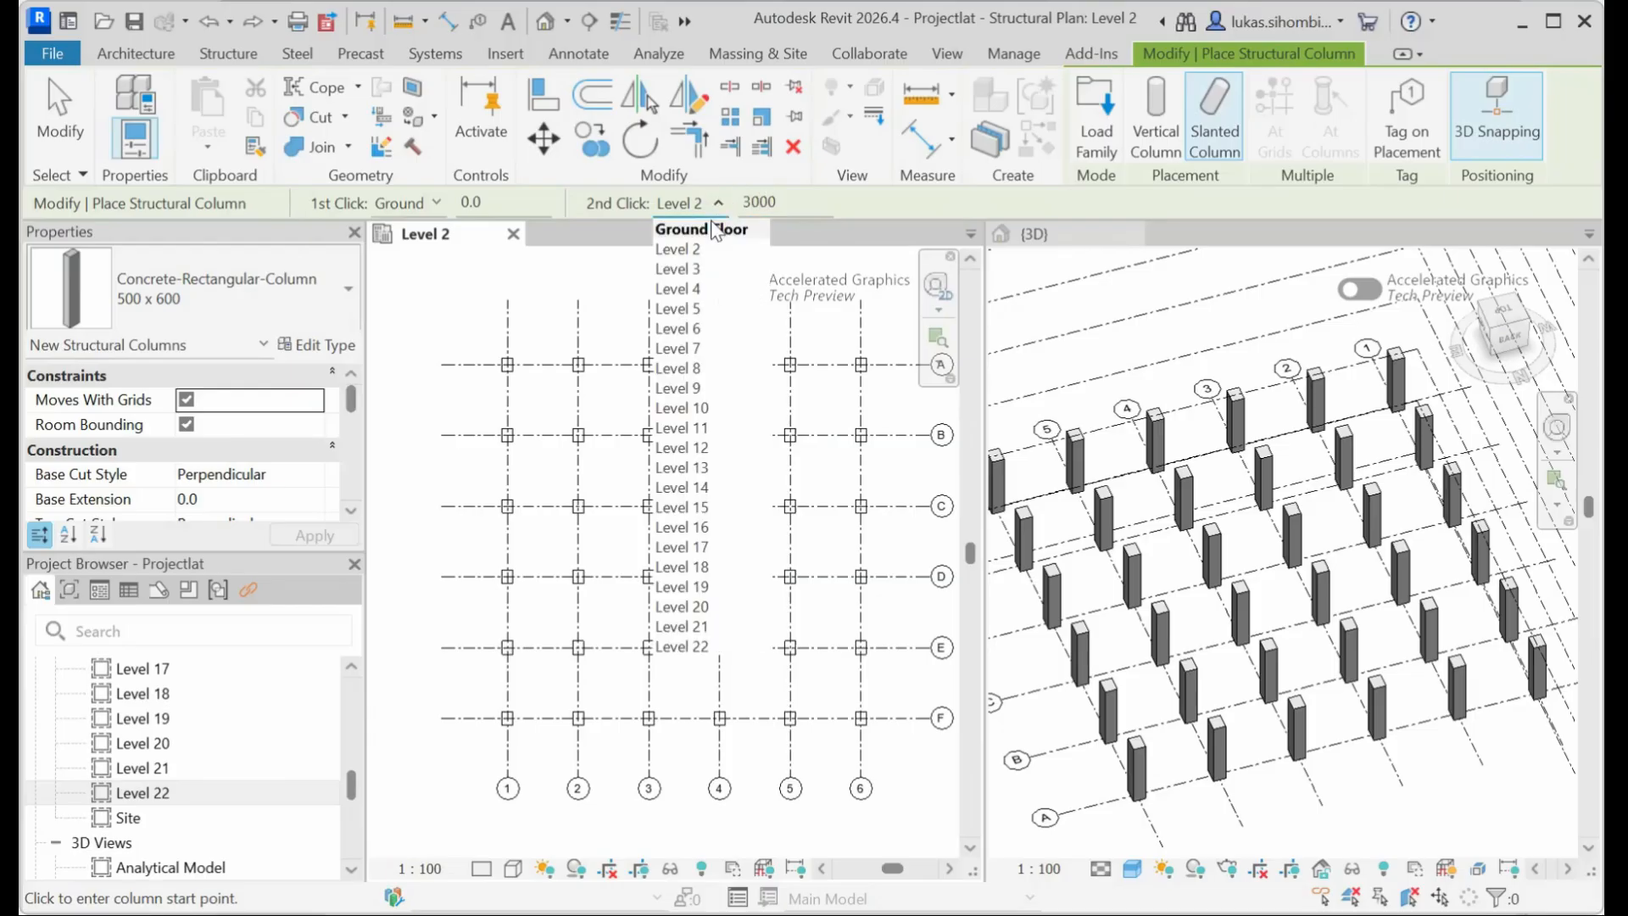
click(712, 229)
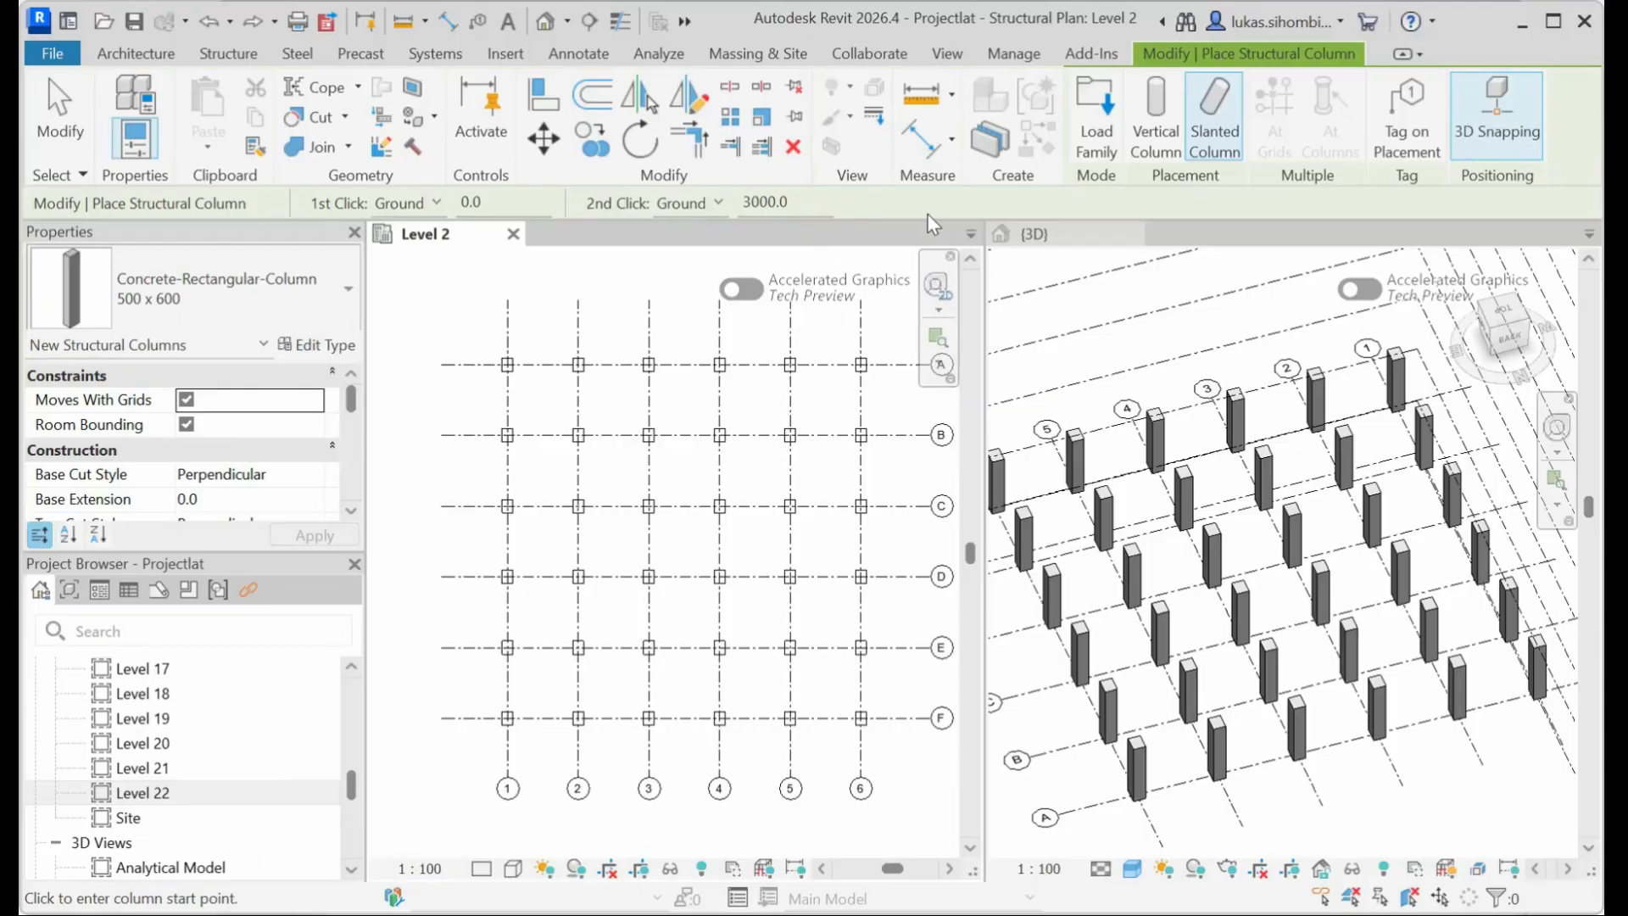
Set the slanted column's second click level back to Level 2 with an offset of -500.
click(721, 203)
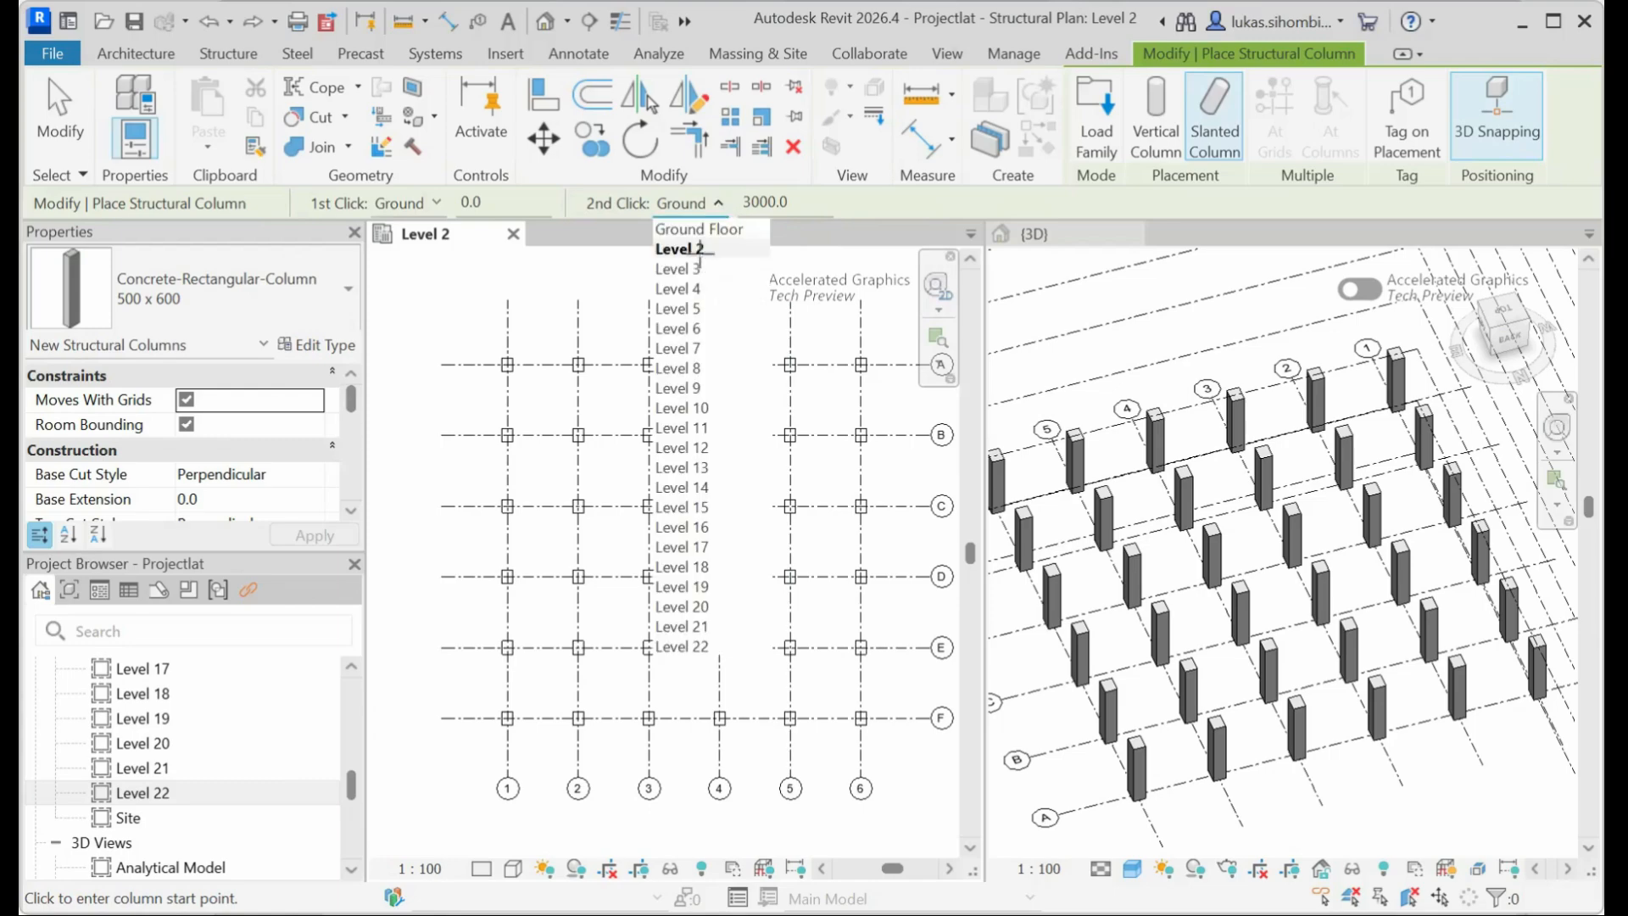
click(703, 255)
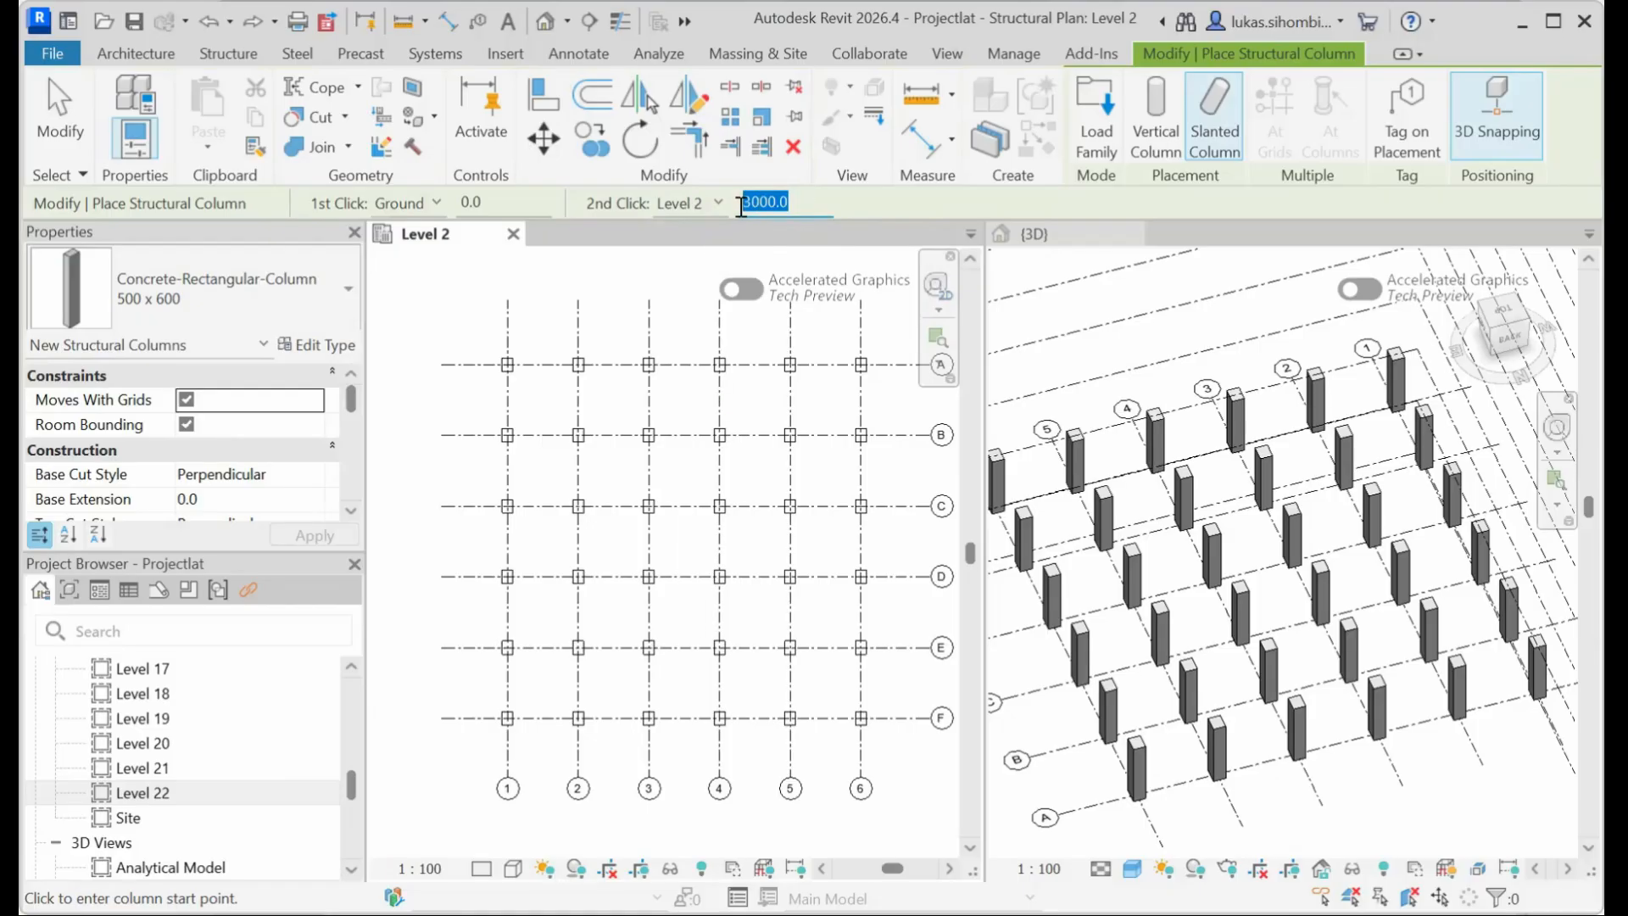
text(-500)
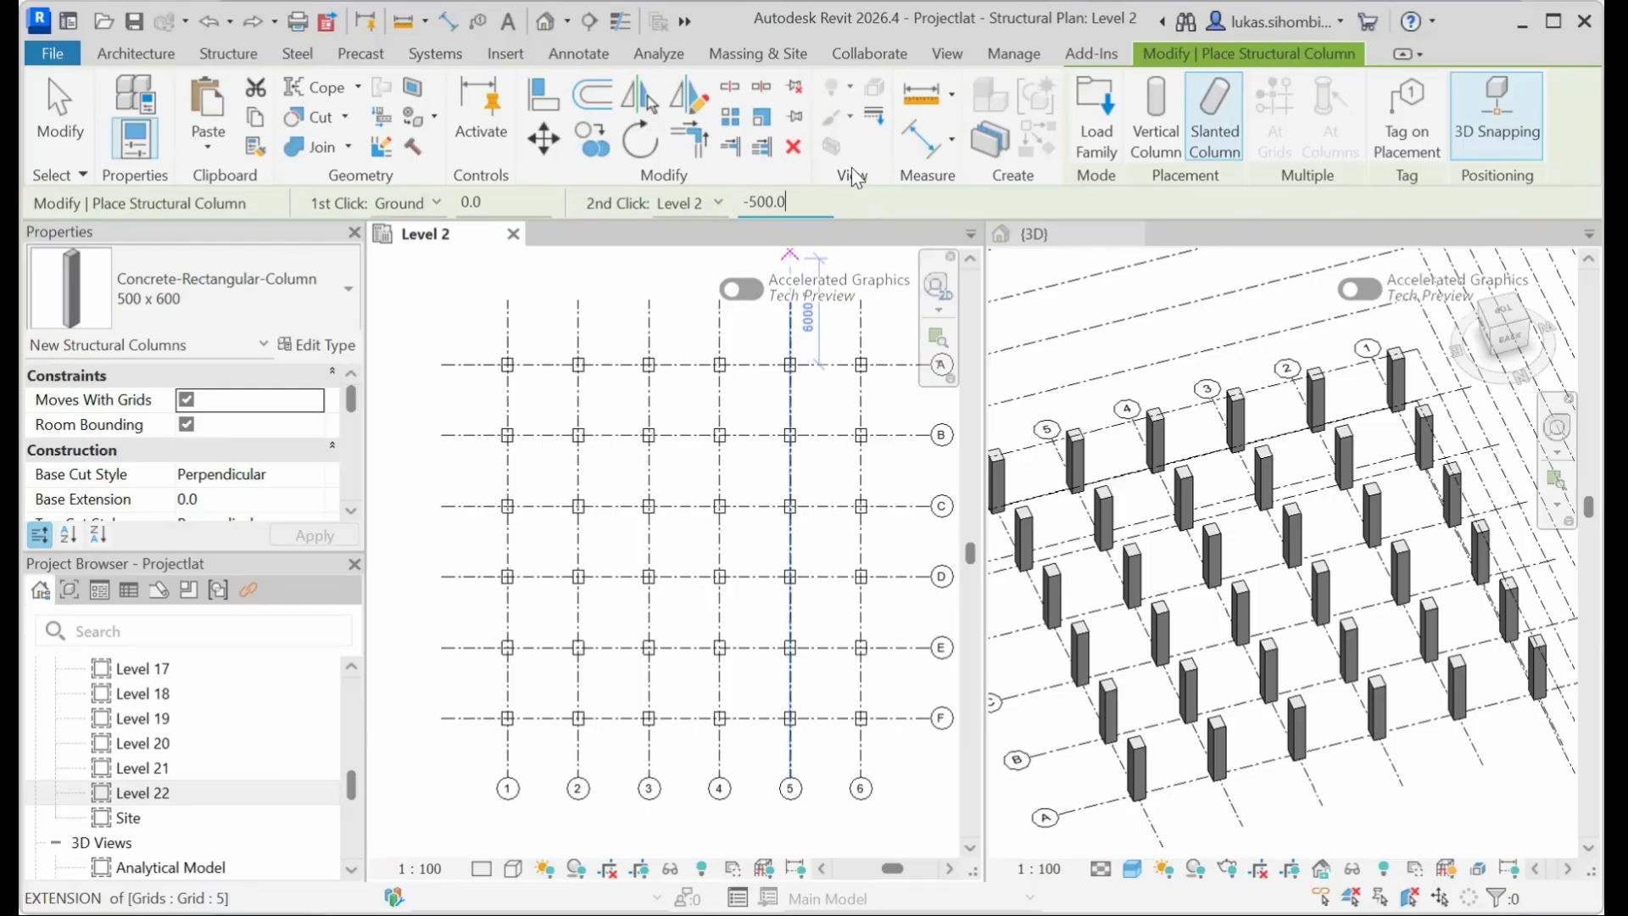
Duplicate the 500 x 600 concrete rectangular column type as 450 x500, keeping its existing dimensions.
click(244, 289)
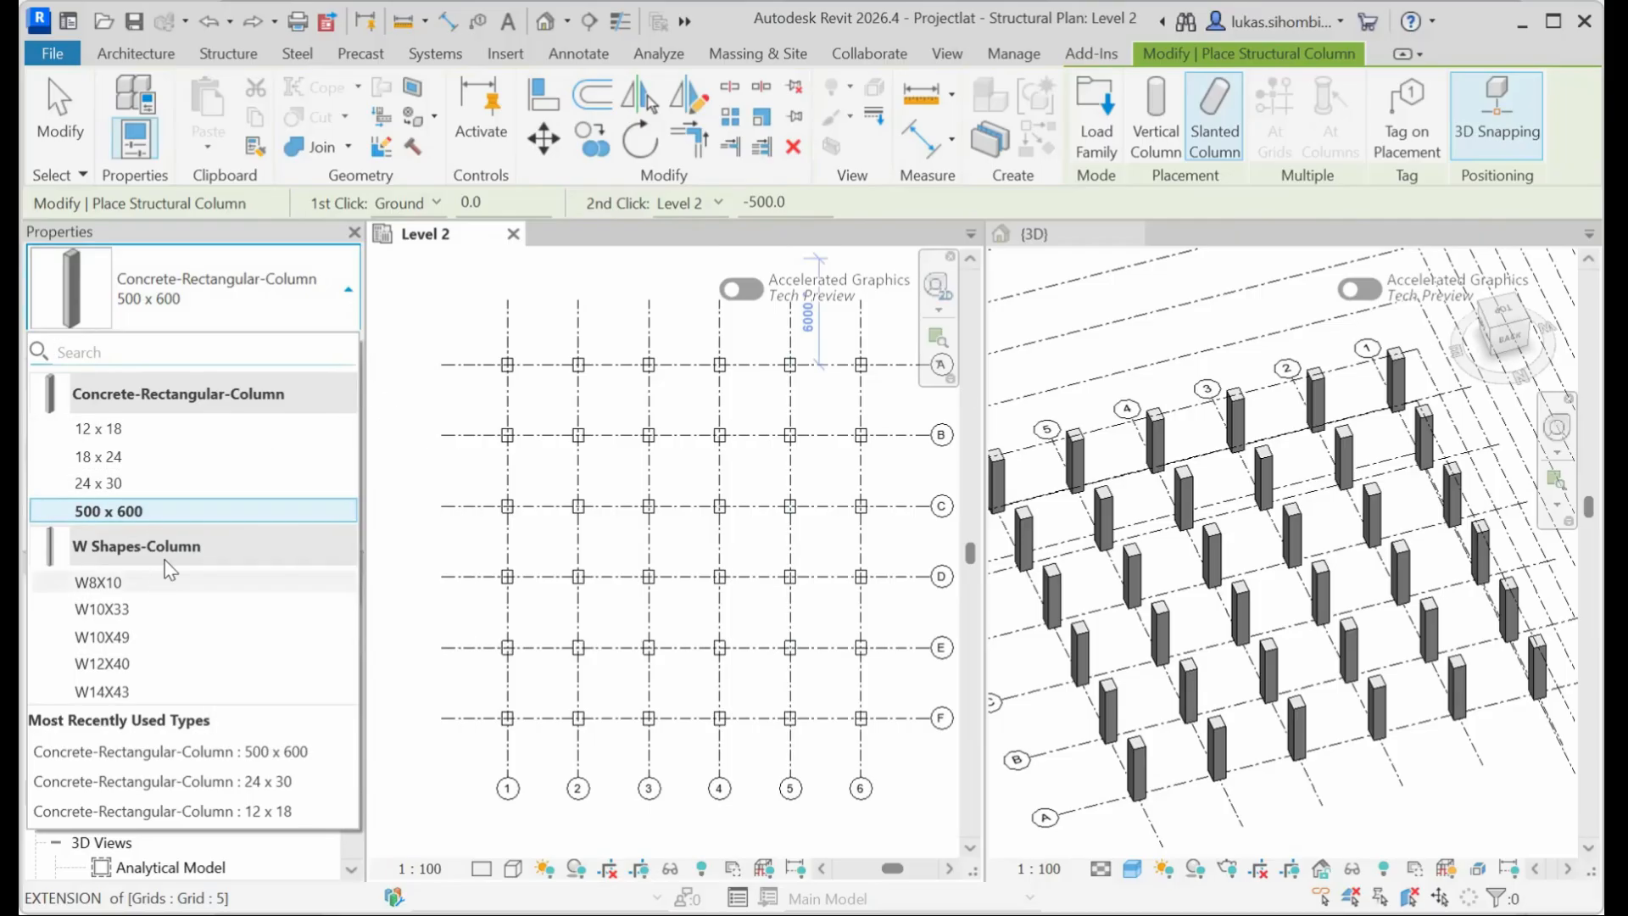
click(123, 508)
click(317, 346)
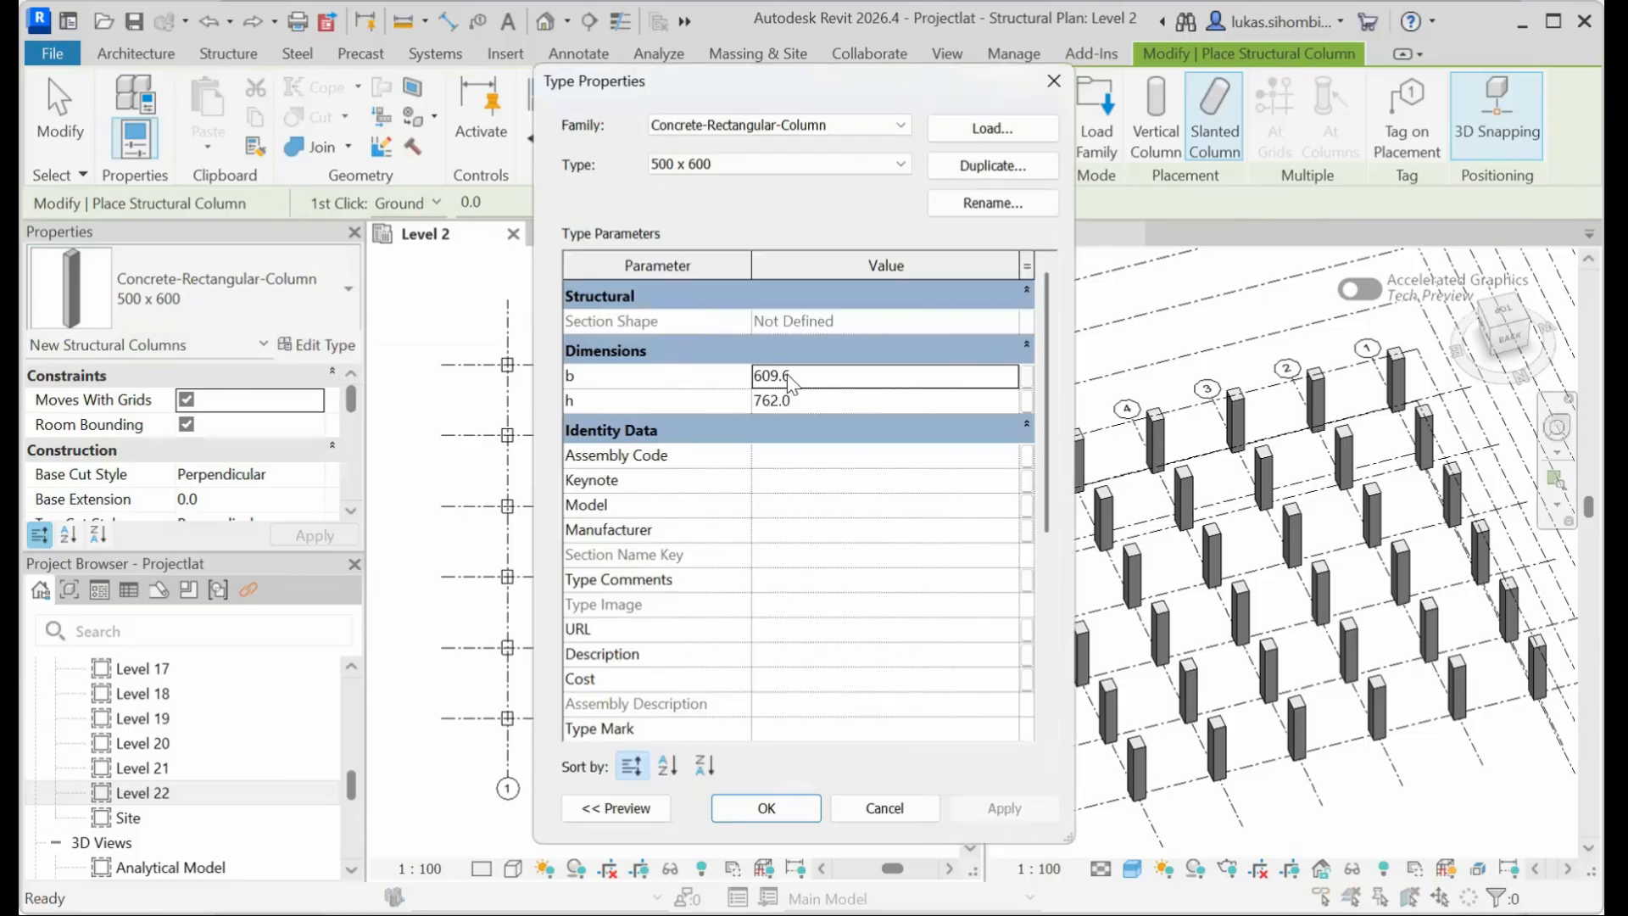
click(973, 167)
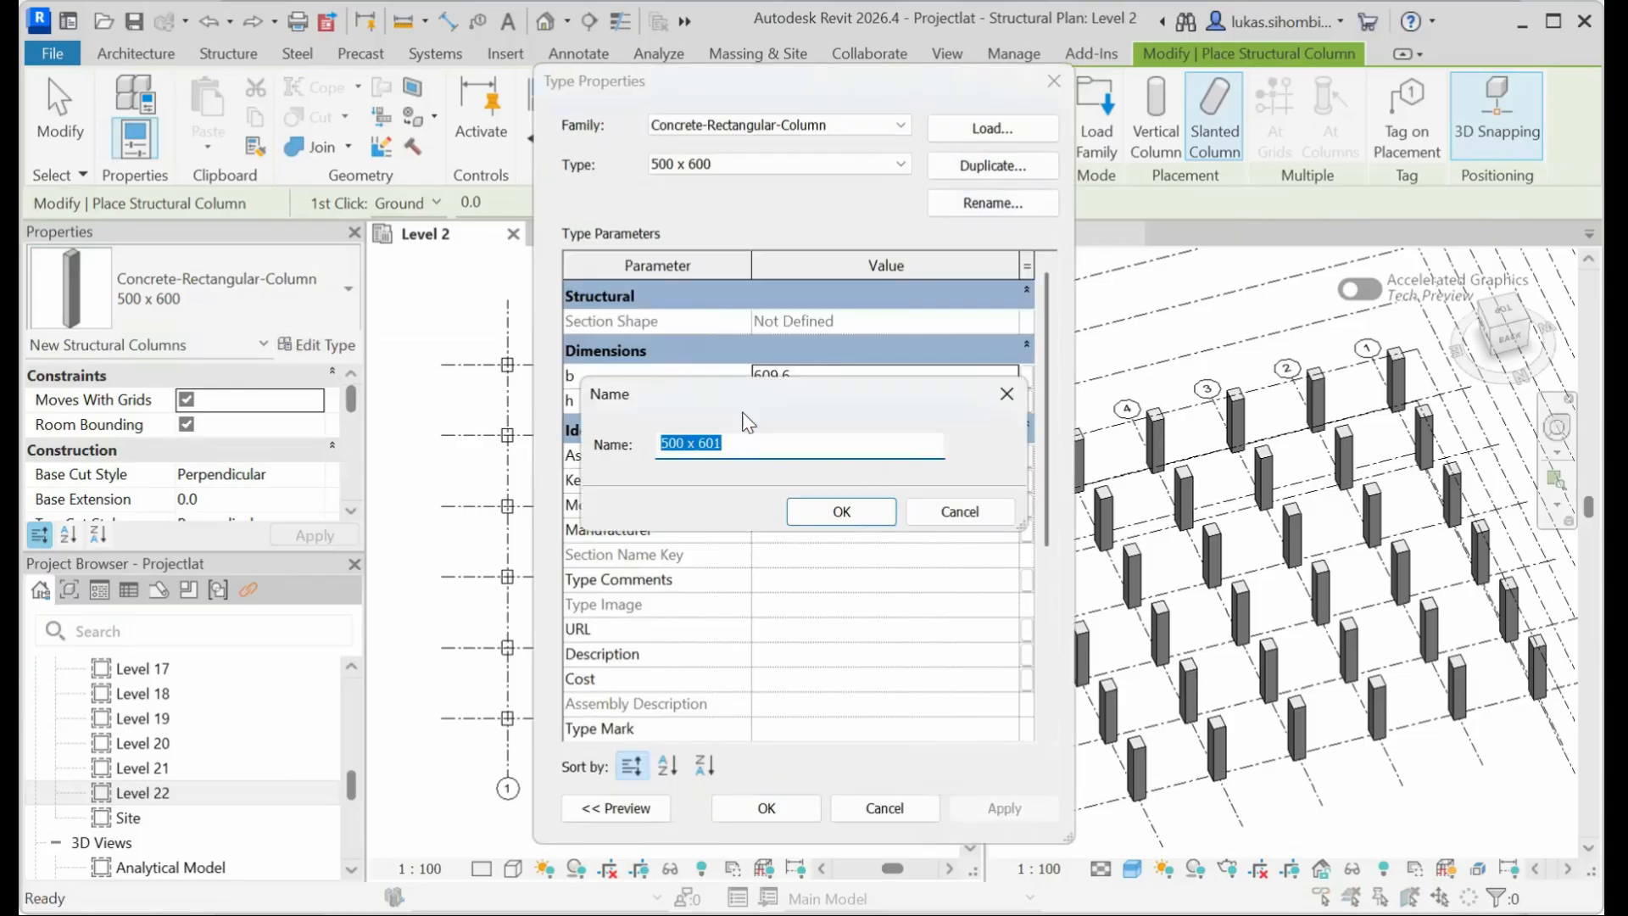
drag(677, 442, 661, 441)
text(45)
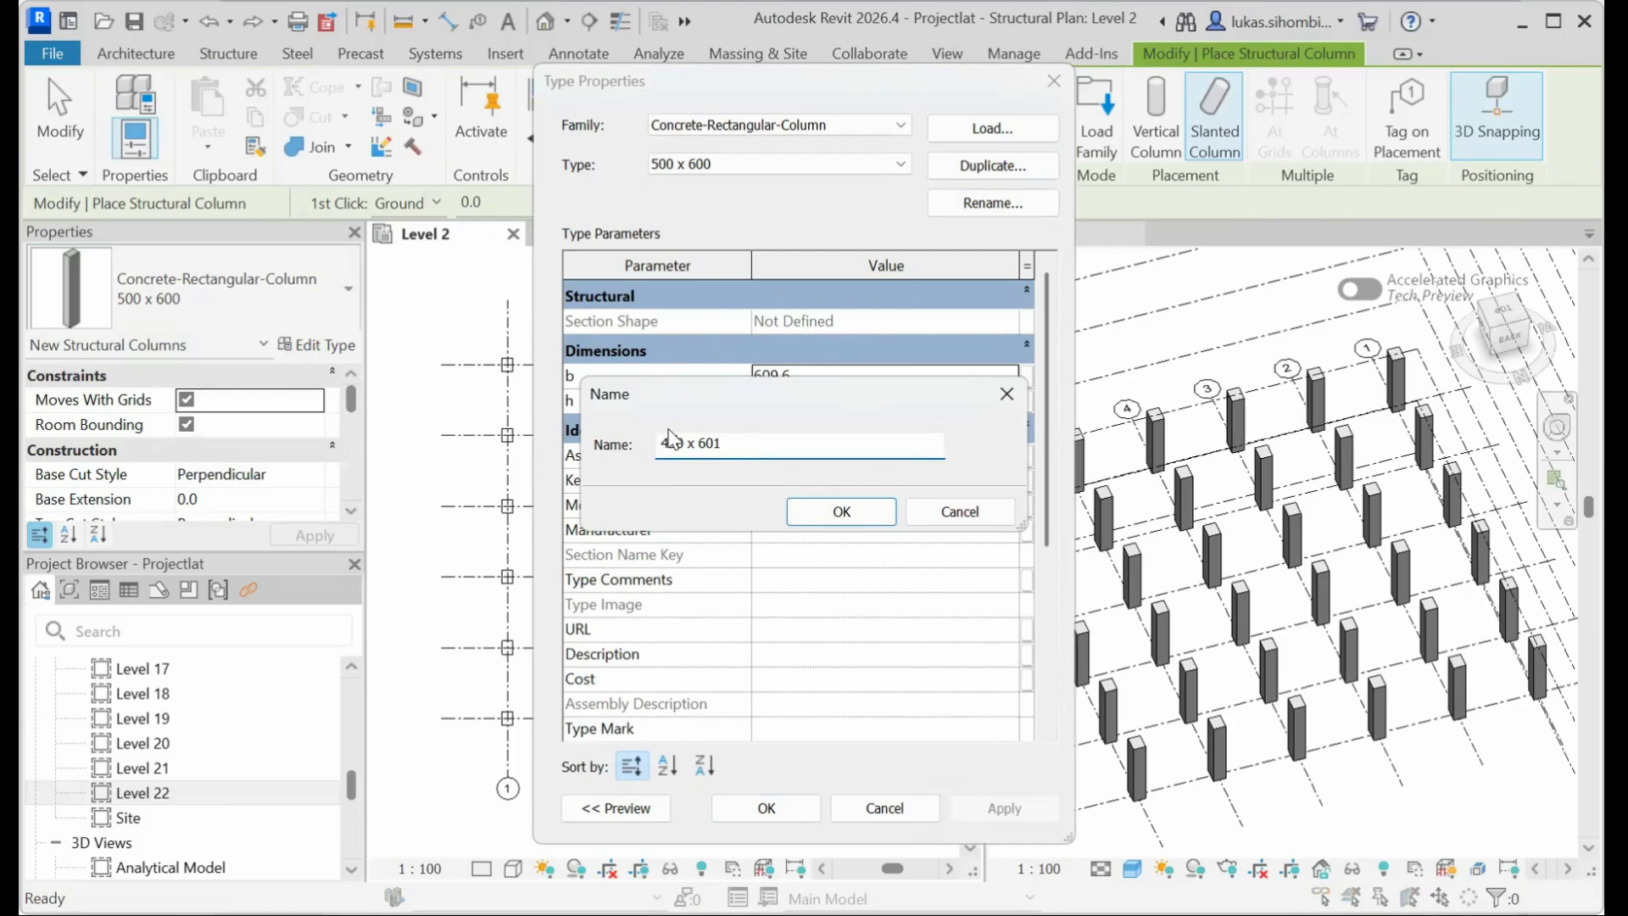
double_click(716, 442)
text(500)
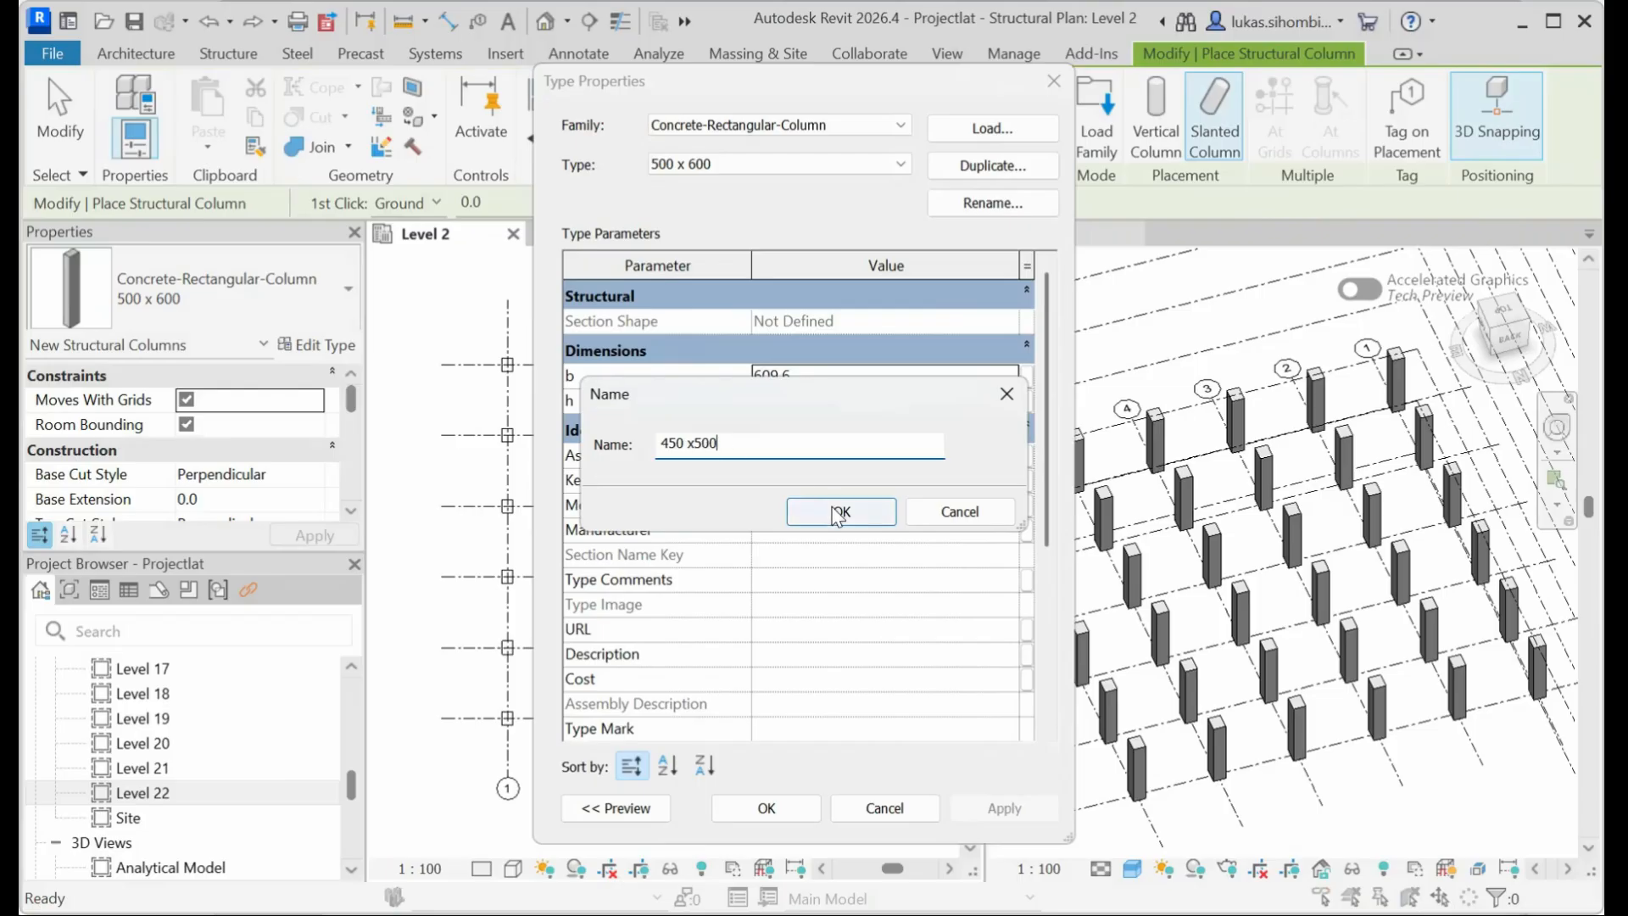
key(Return)
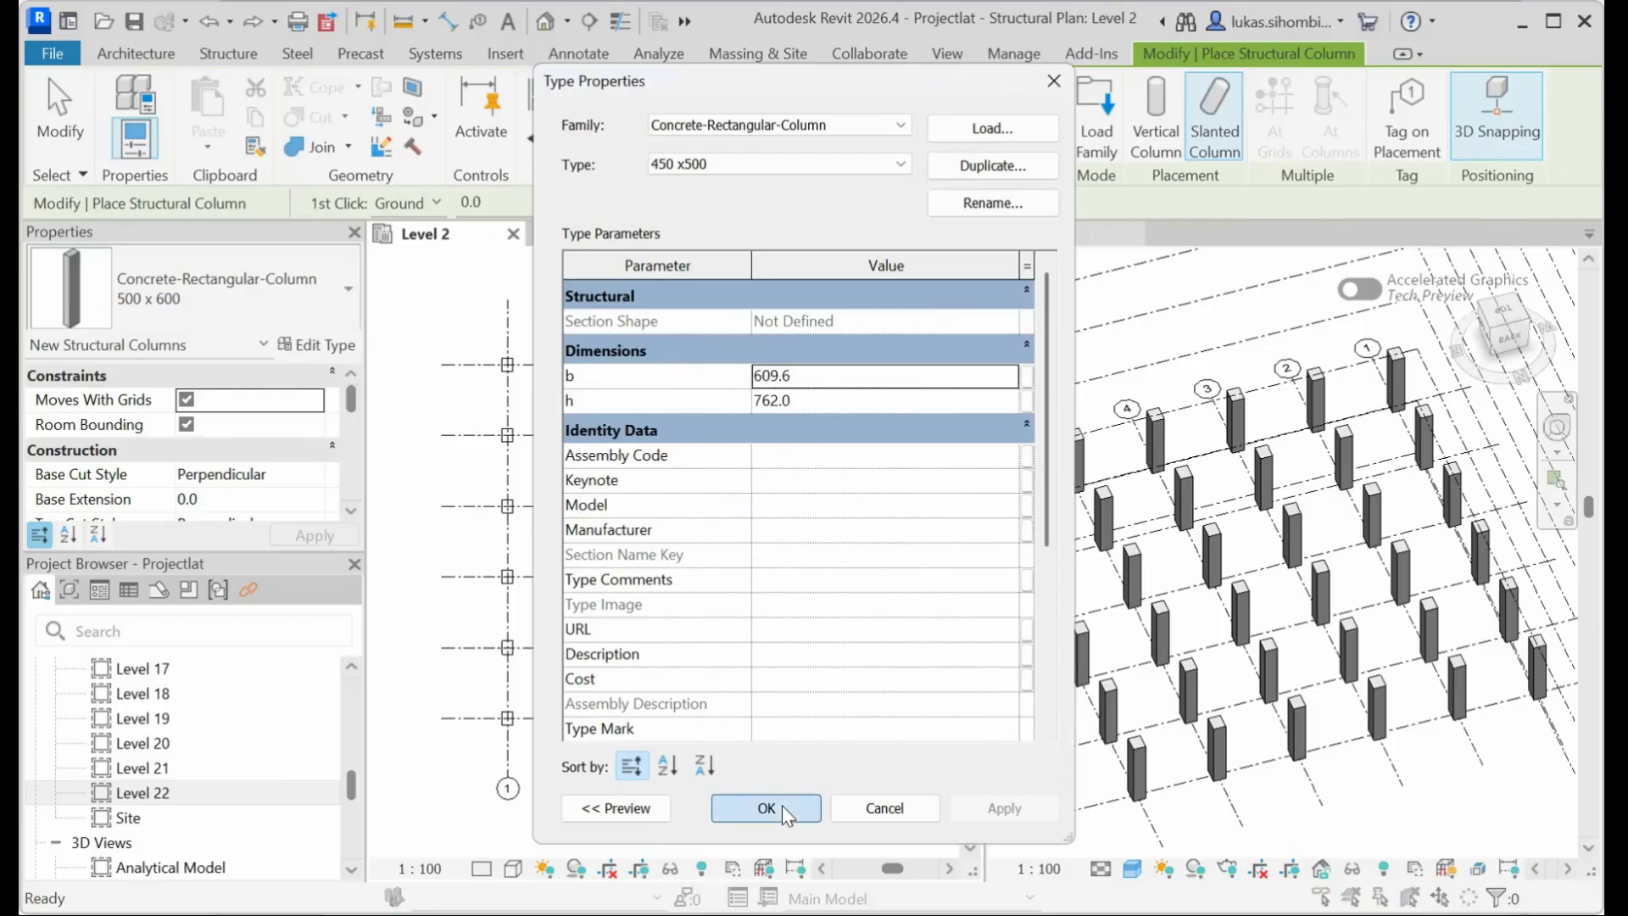
click(781, 805)
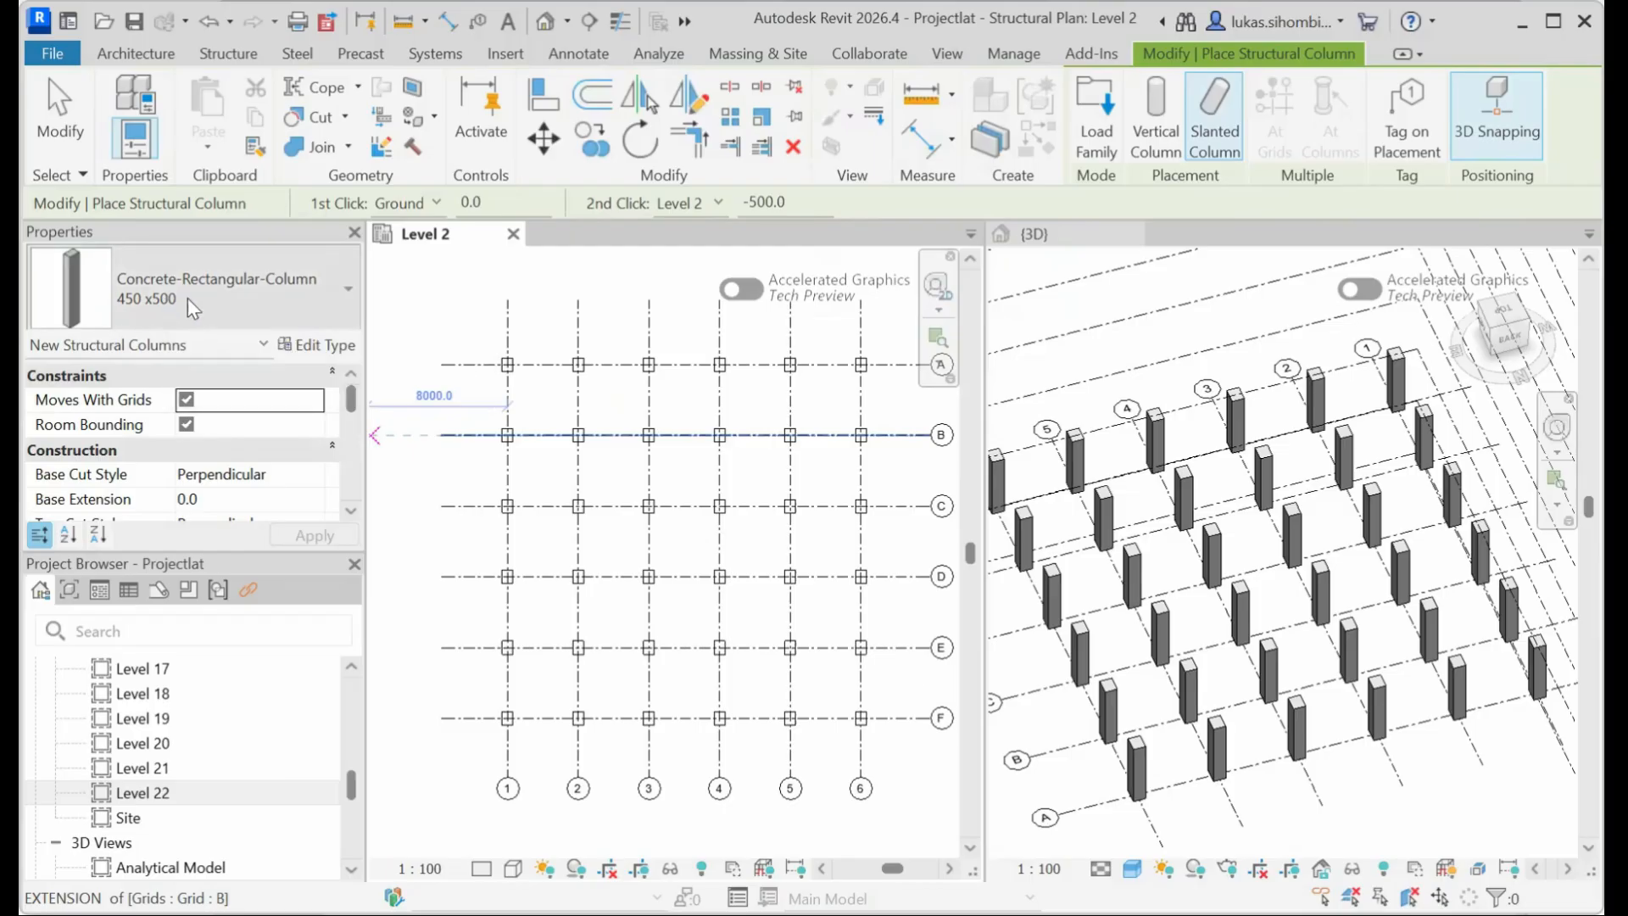
Place a 450 x500 slanted column about 4000 mm long, running horizontally outward along grid F from about 2000 mm beyond grid 6.
click(183, 292)
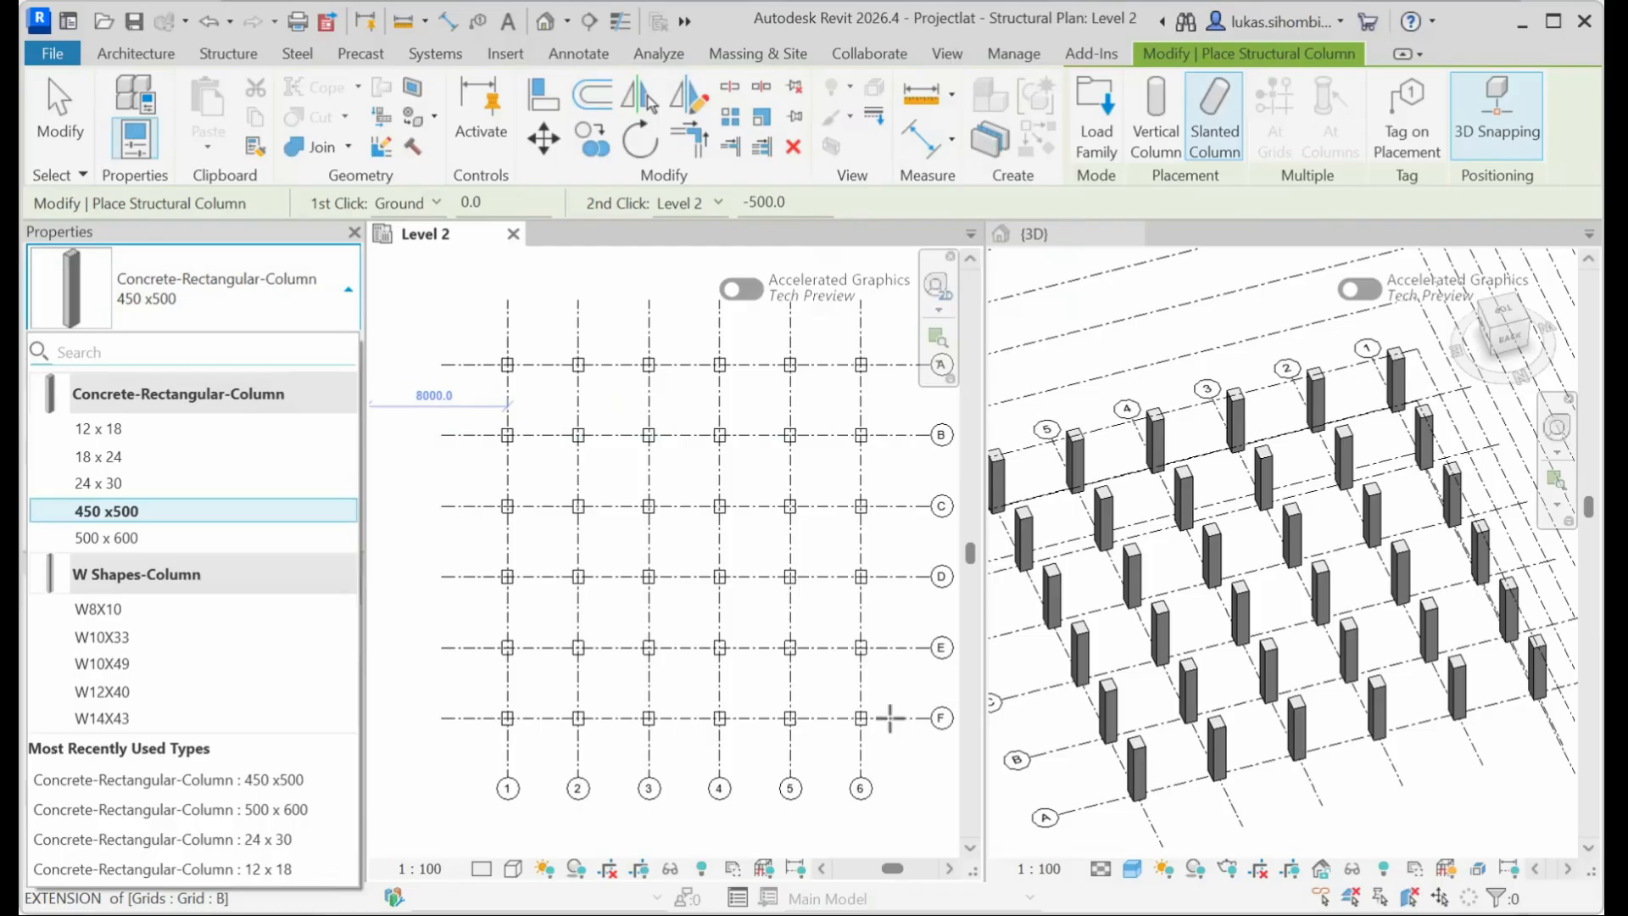
click(949, 869)
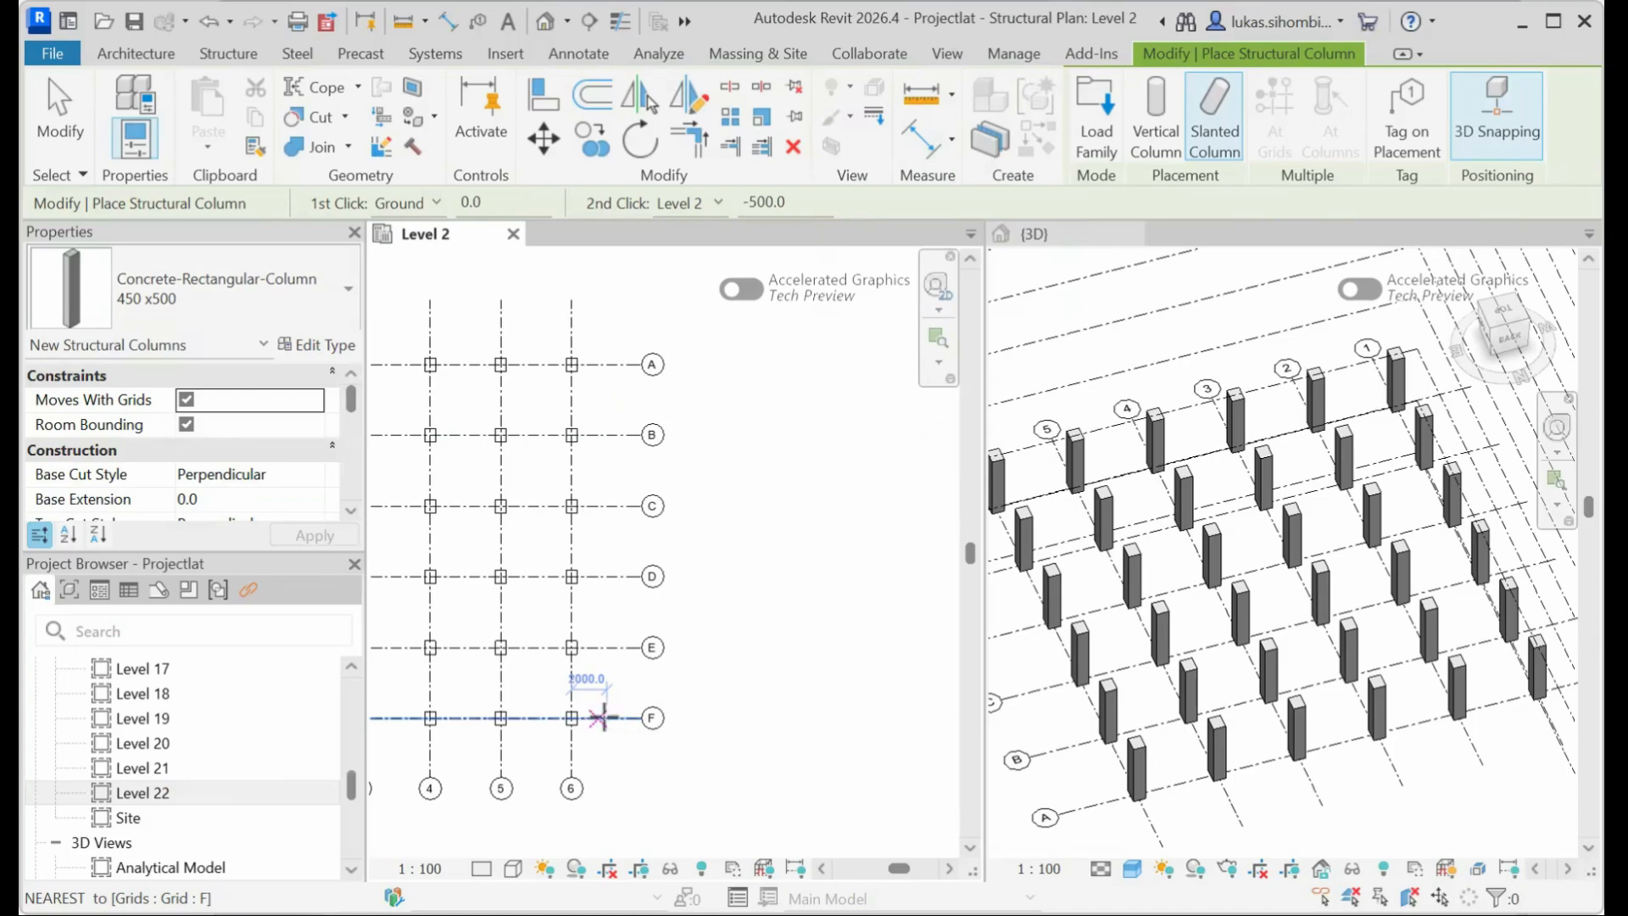
click(603, 717)
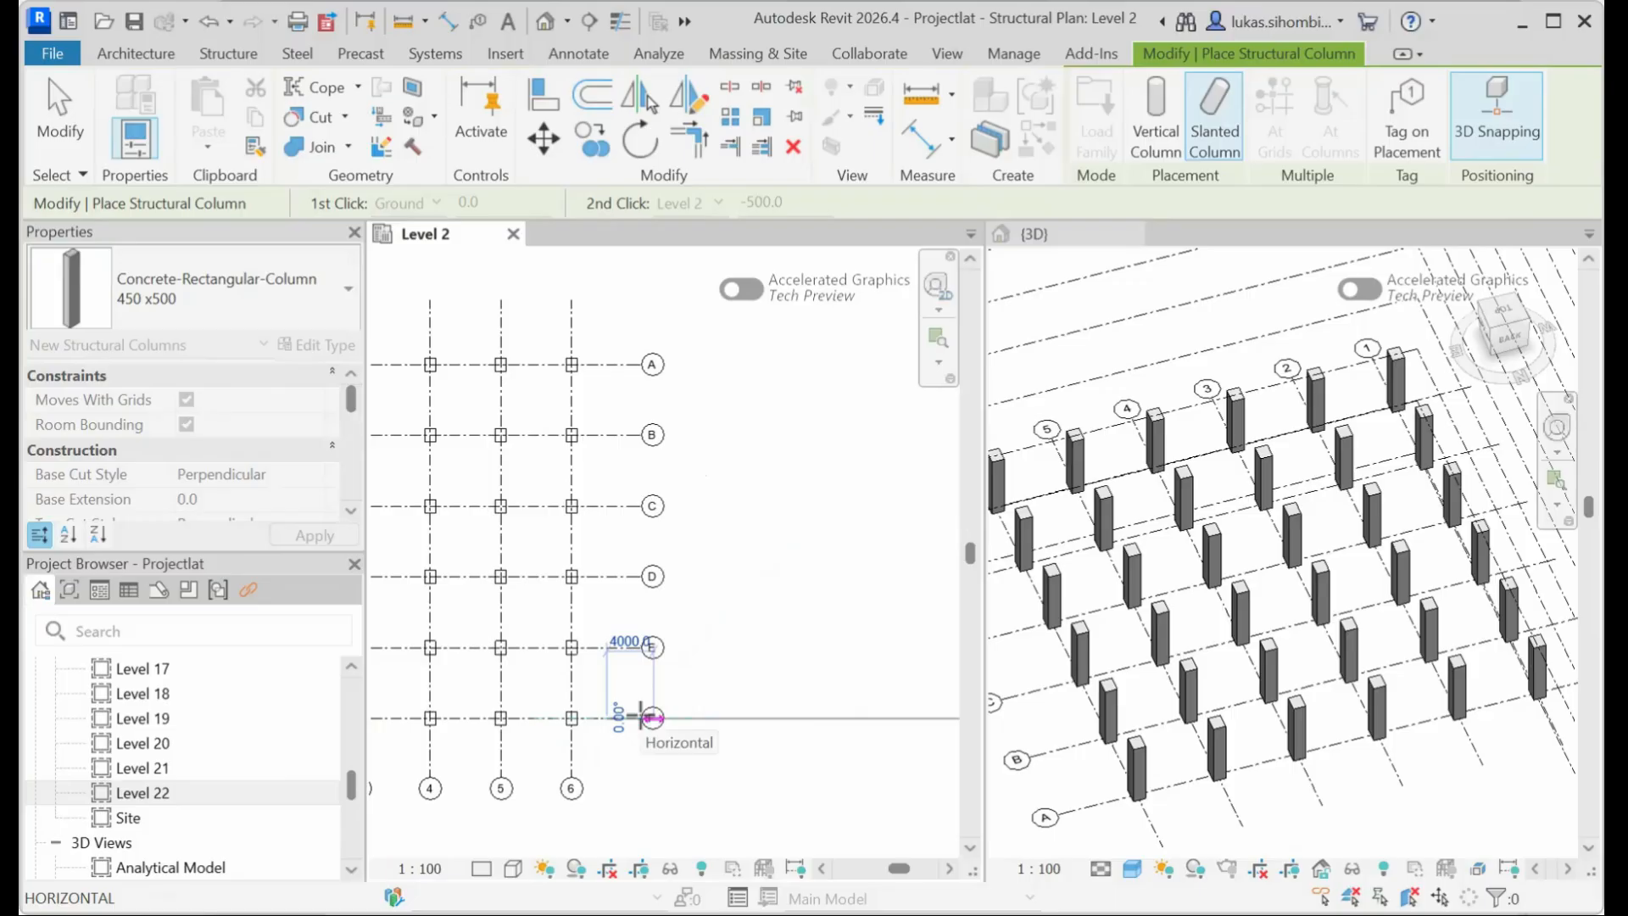
click(640, 716)
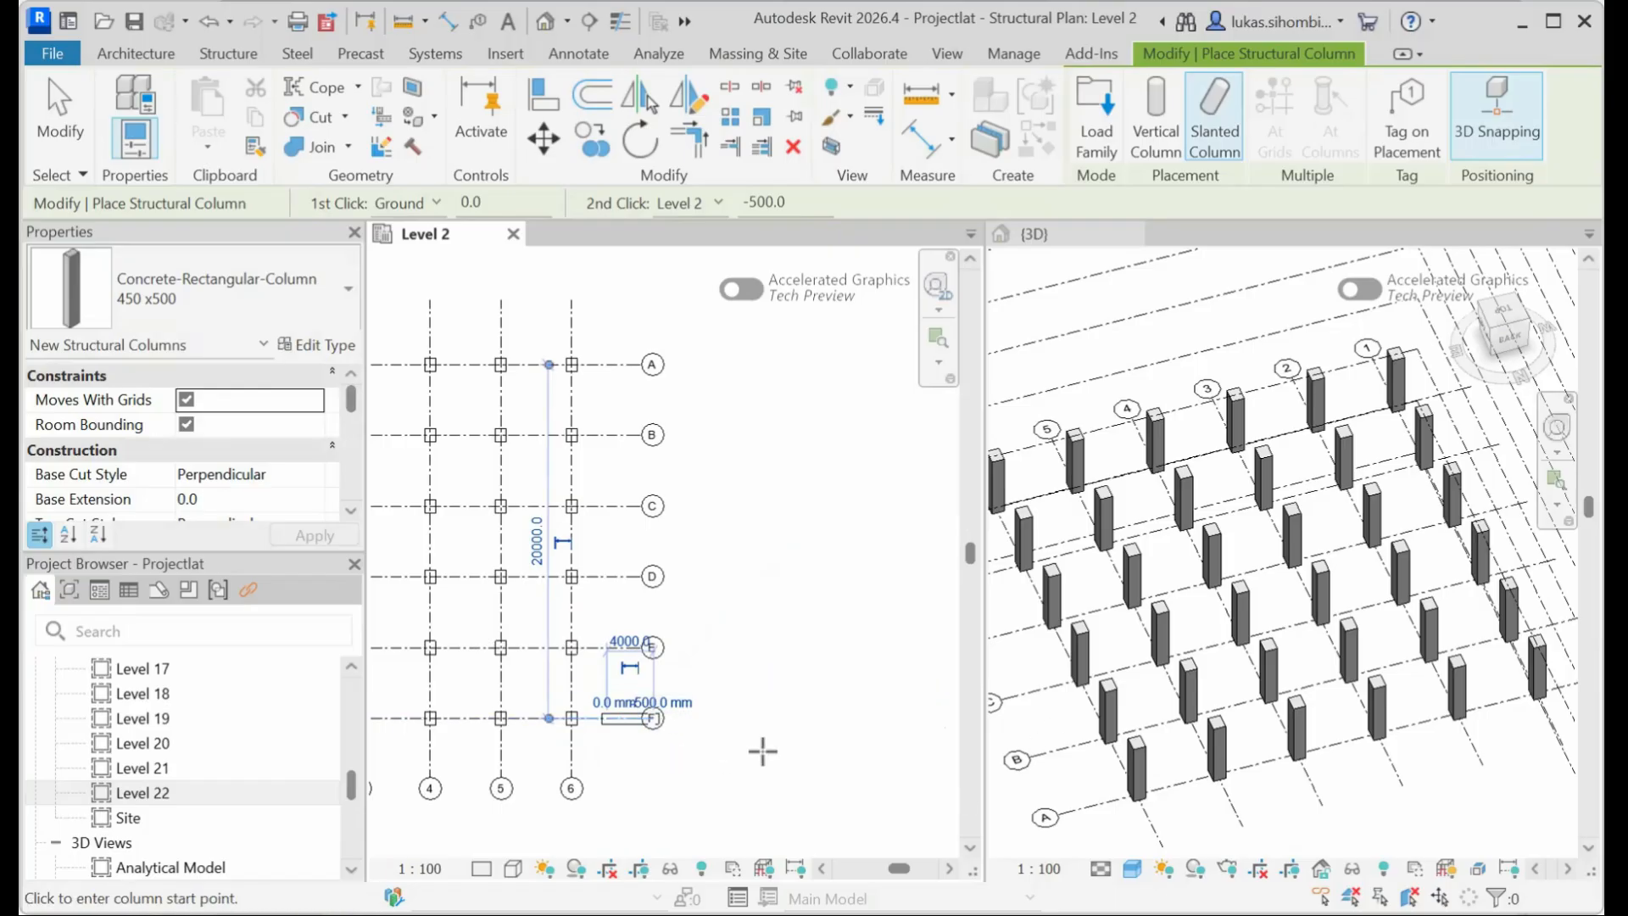
Examine the slanted column beyond the grid F and grid 6 intersection in the 3D view.
click(1567, 869)
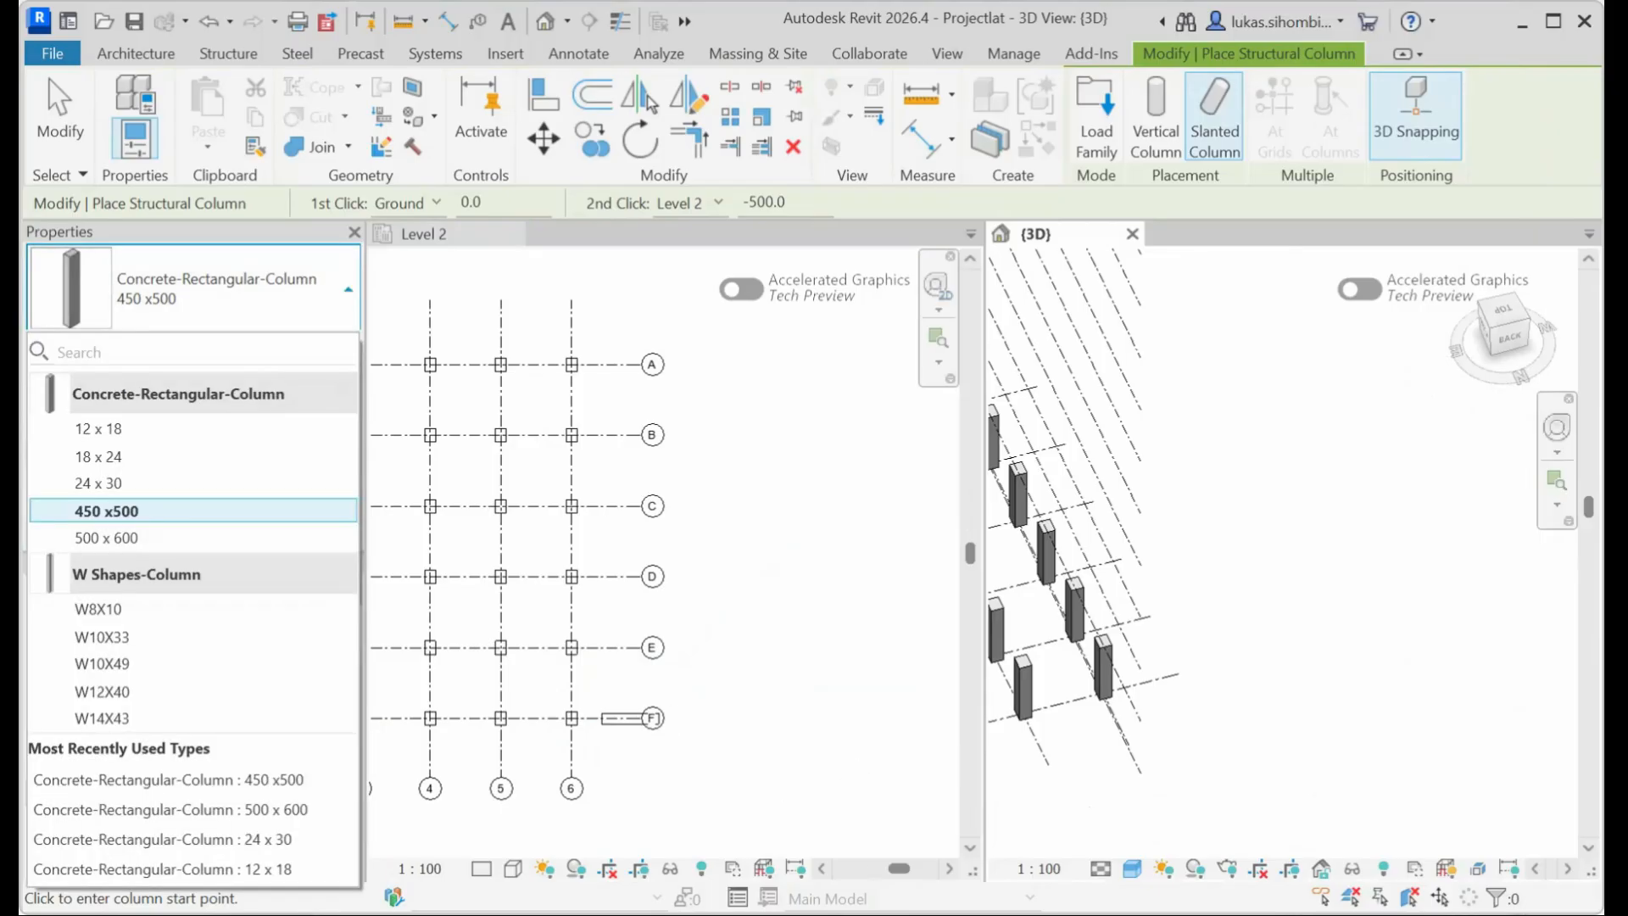
click(815, 861)
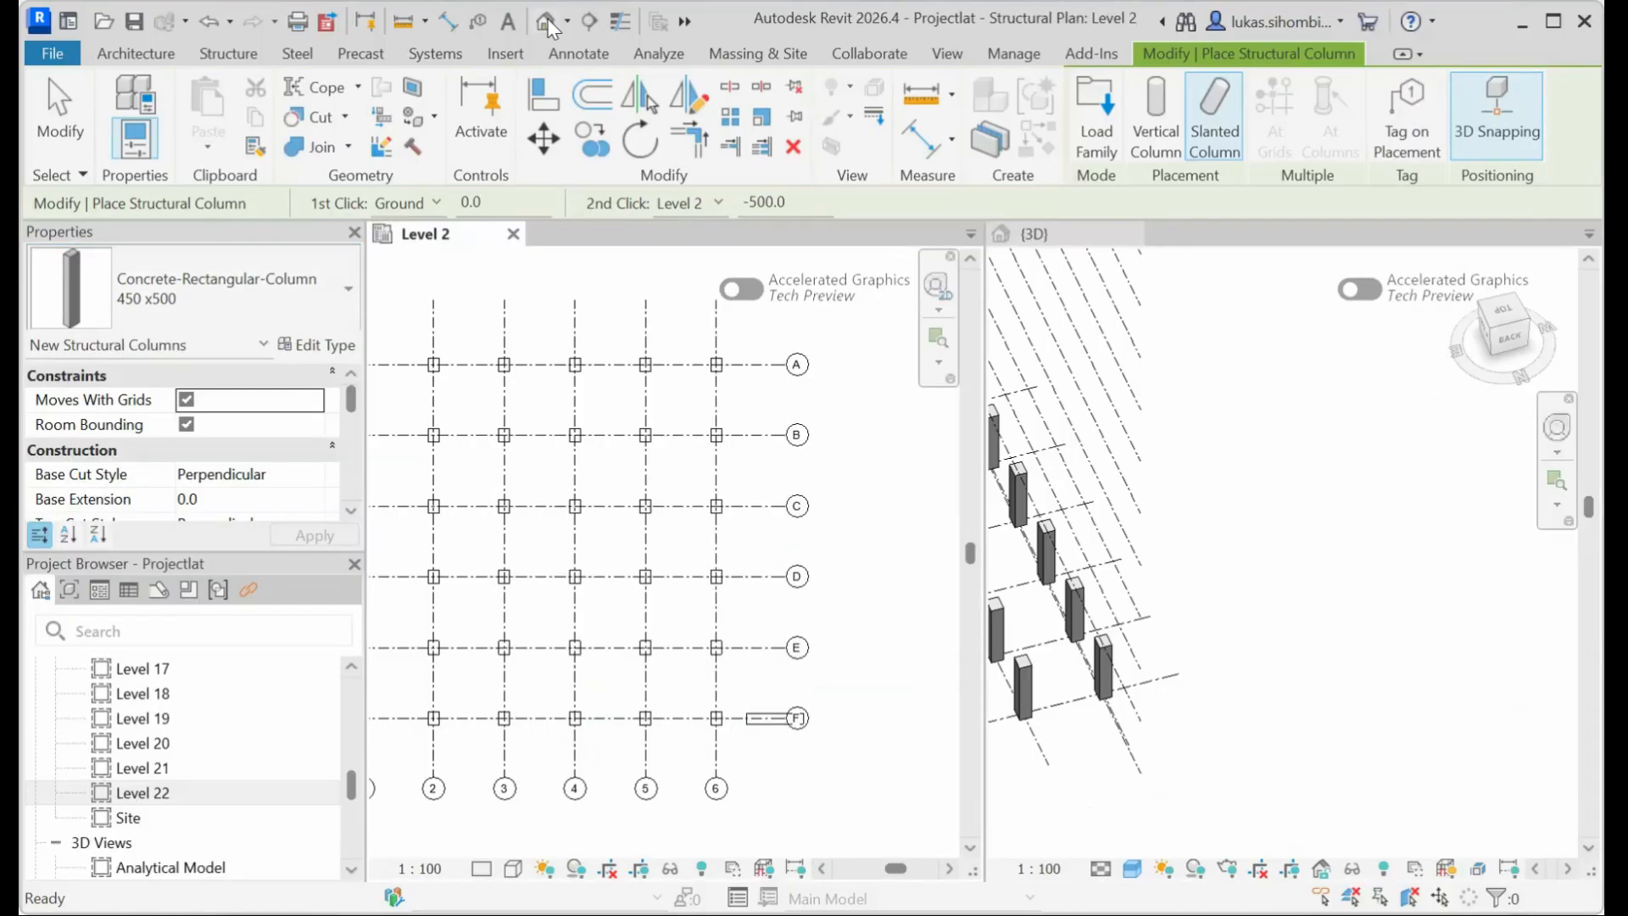
click(548, 19)
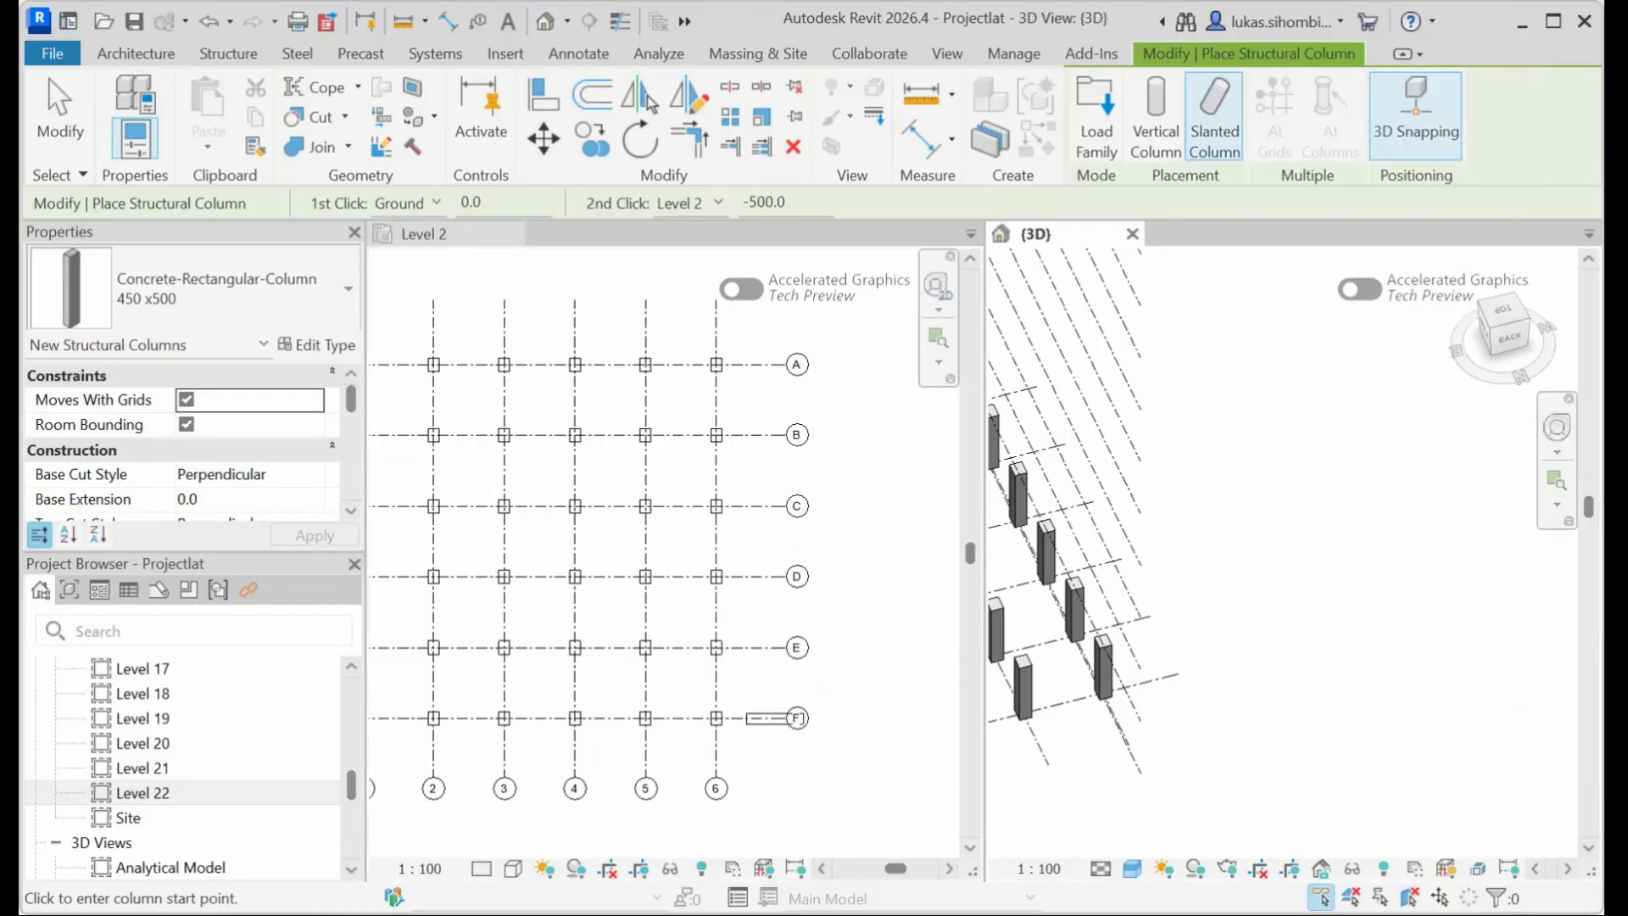
click(1534, 869)
click(1534, 869)
click(1534, 869)
click(1534, 869)
click(1534, 869)
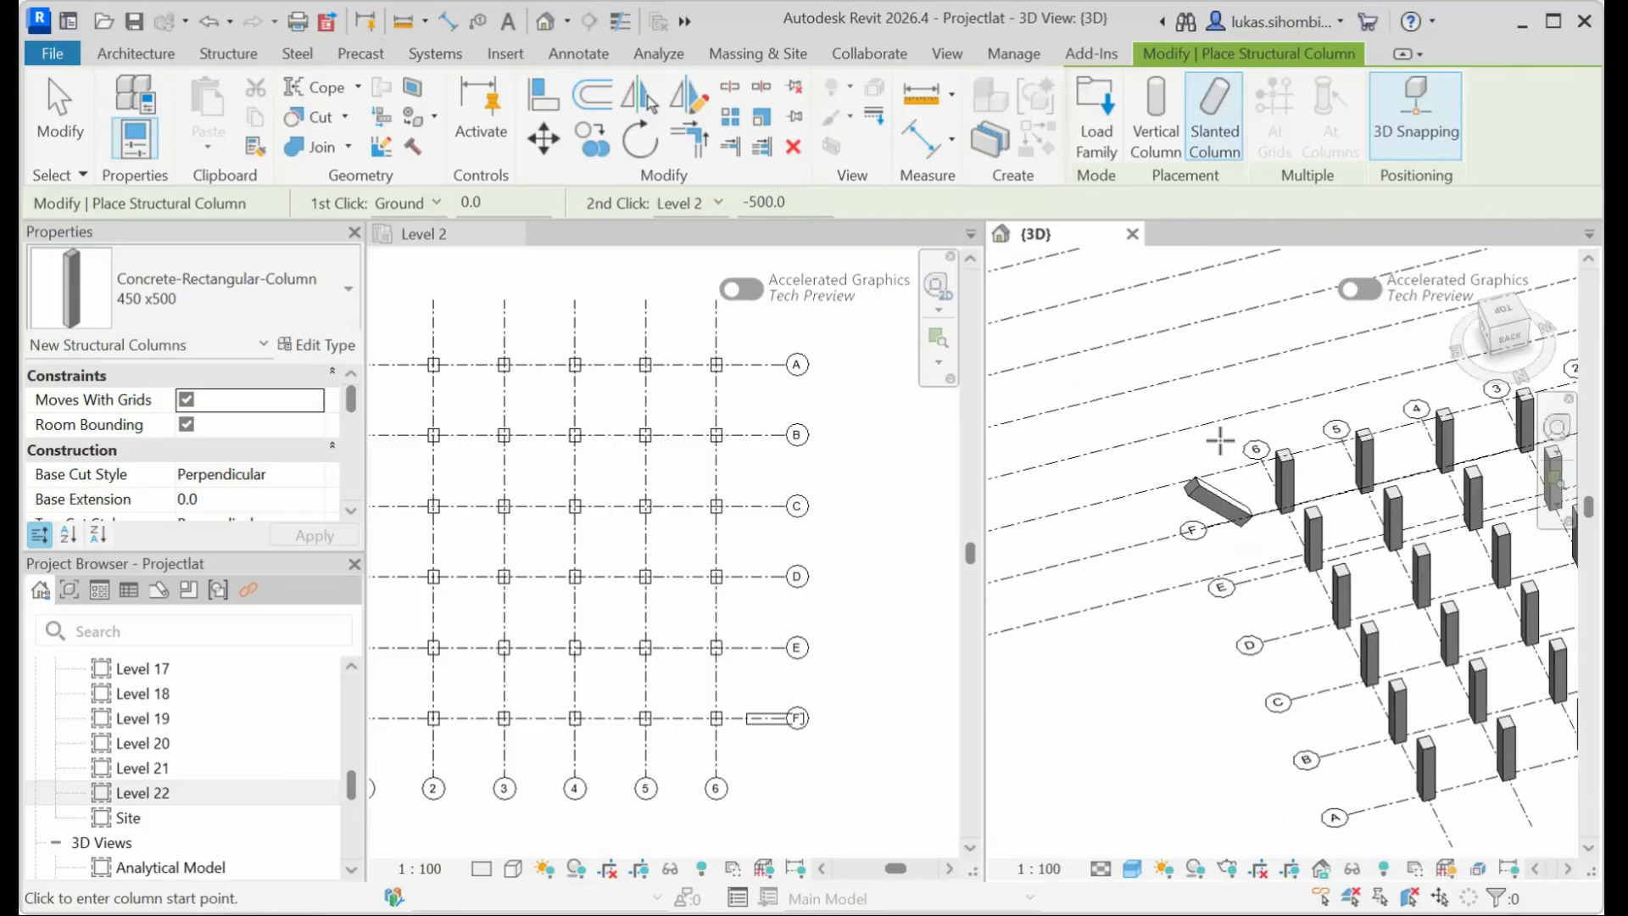